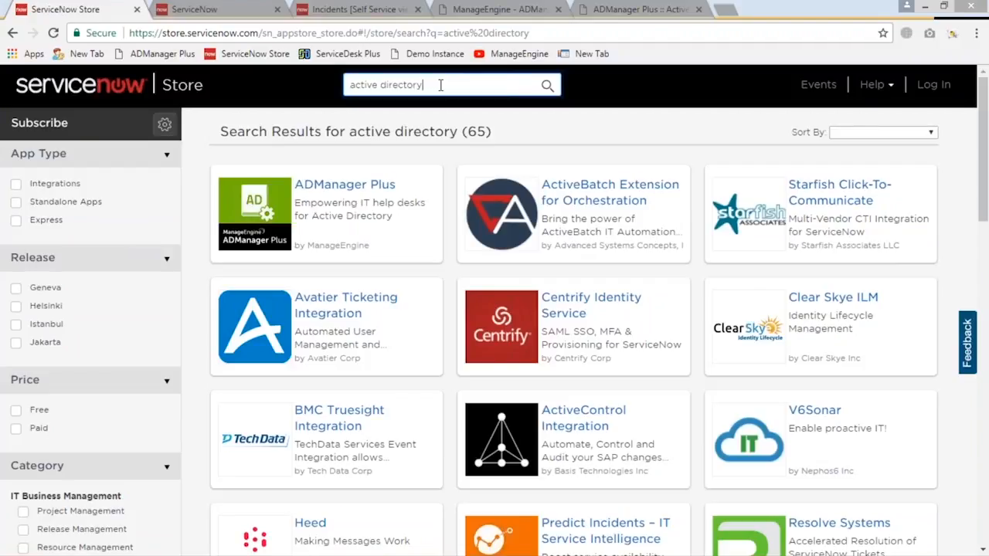
Open the ADManager Plus listing in the ServiceNow Store and review its description, compatibility, key features and release notes
left_click(338, 193)
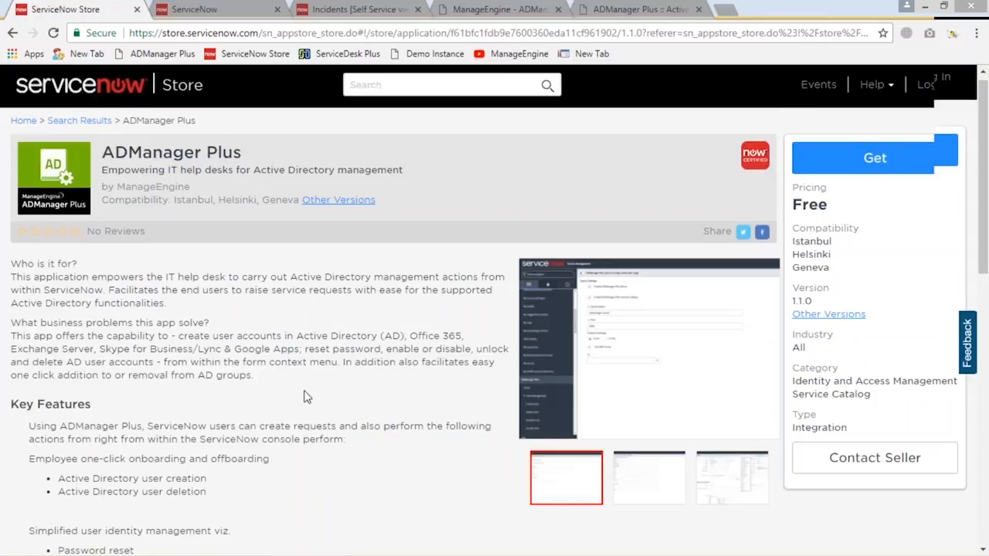
scroll(816, 255, "down", 1)
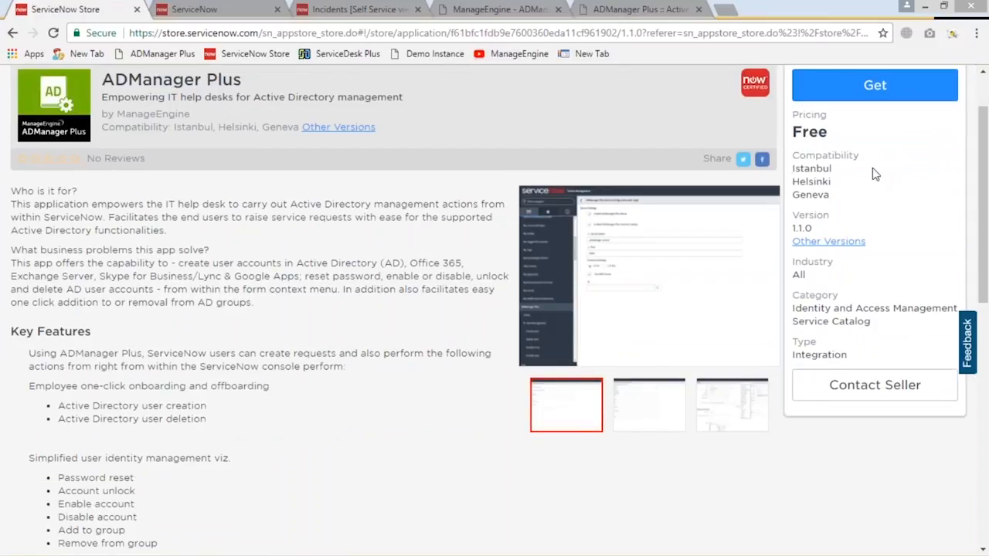
scroll(245, 347, "down", 2)
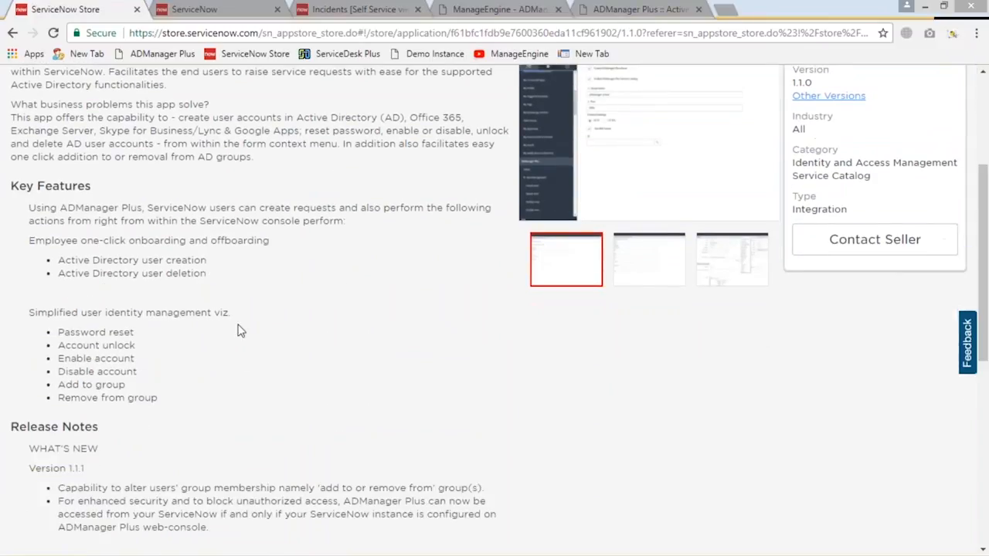
scroll(239, 330, "down", 3)
scroll(241, 321, "up", 6)
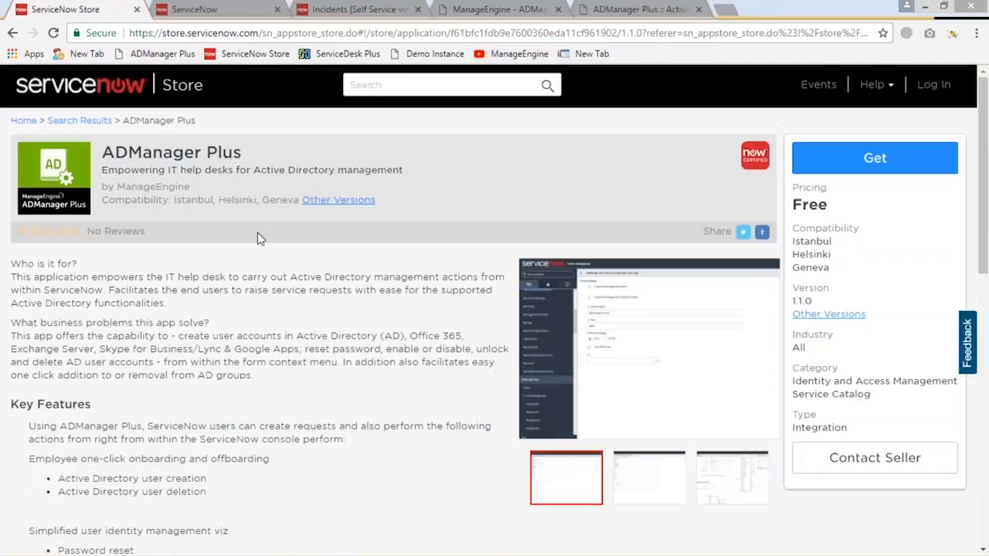
left_click(286, 34)
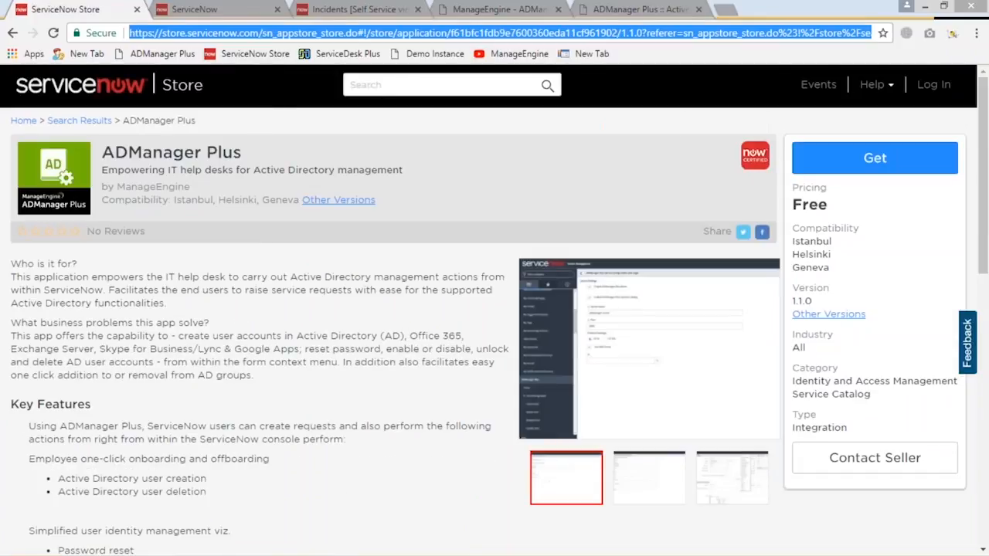
left_click(972, 34)
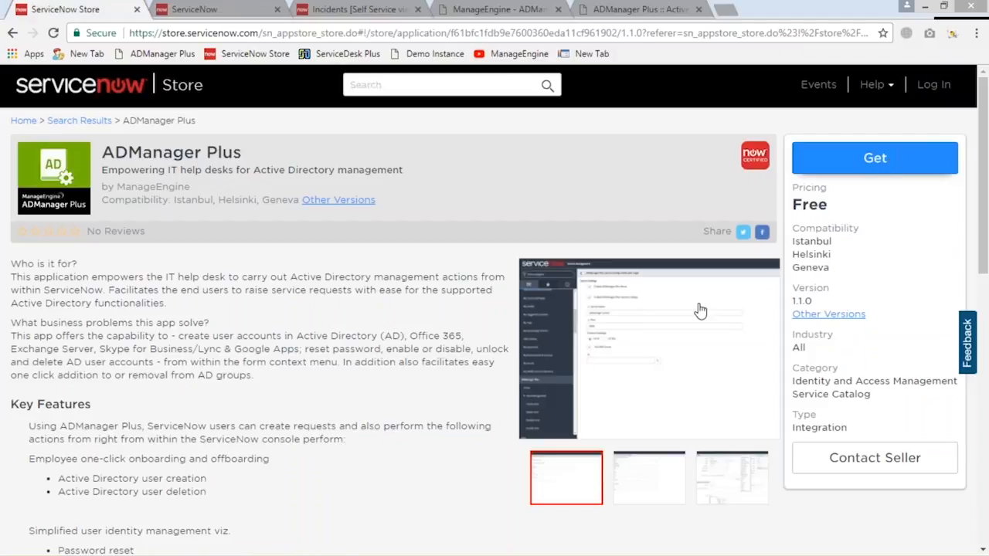
Switch to the ServiceNow instance and review the server name, port, protocol and MID server settings for ADManager Plus
left_click(199, 11)
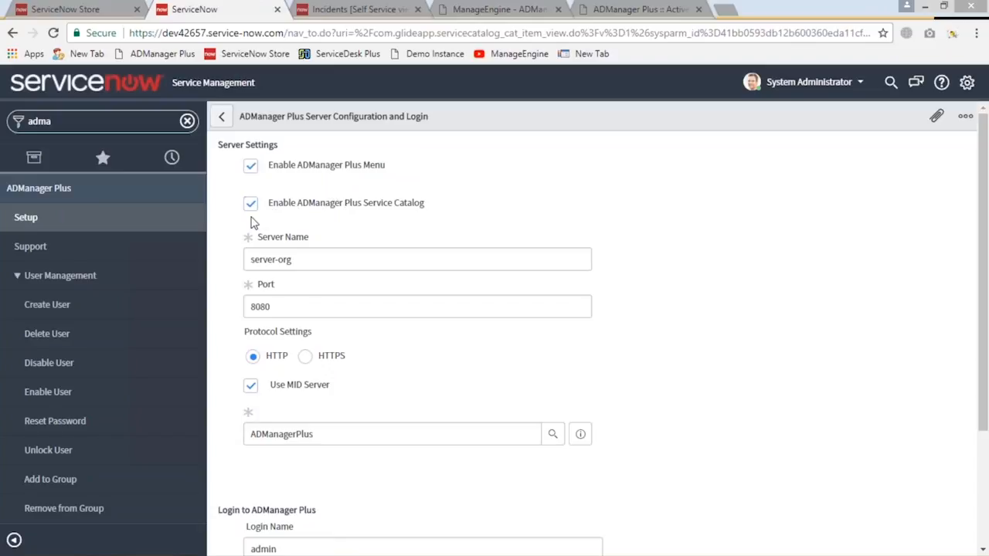
left_click(322, 260)
key("ctrl+a")
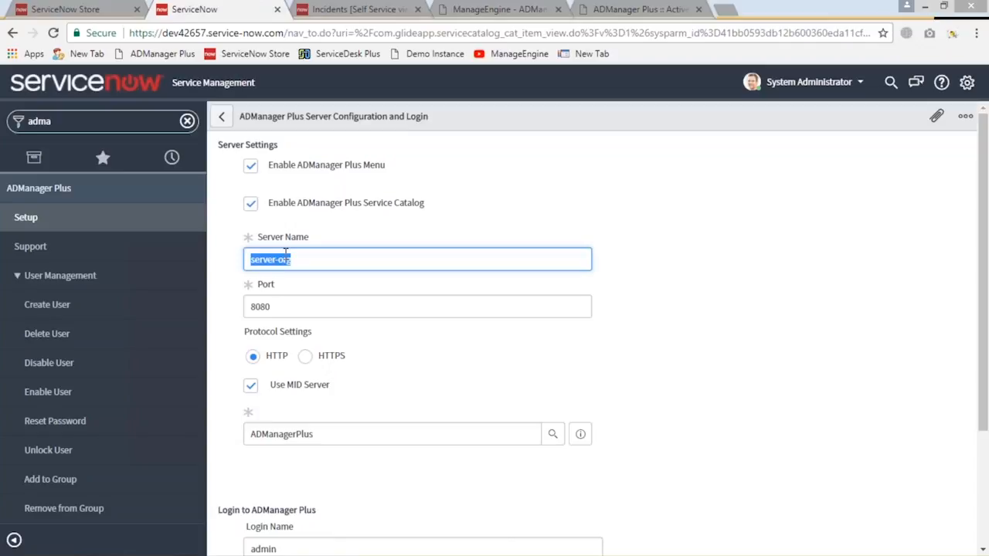
left_click(292, 315)
scroll(292, 316, "down", 1)
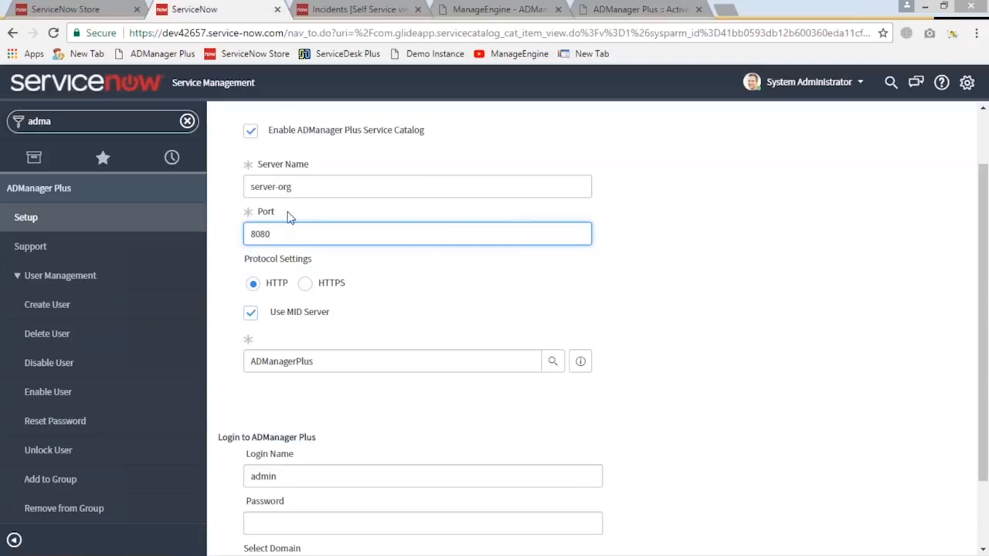
scroll(296, 302, "up", 2)
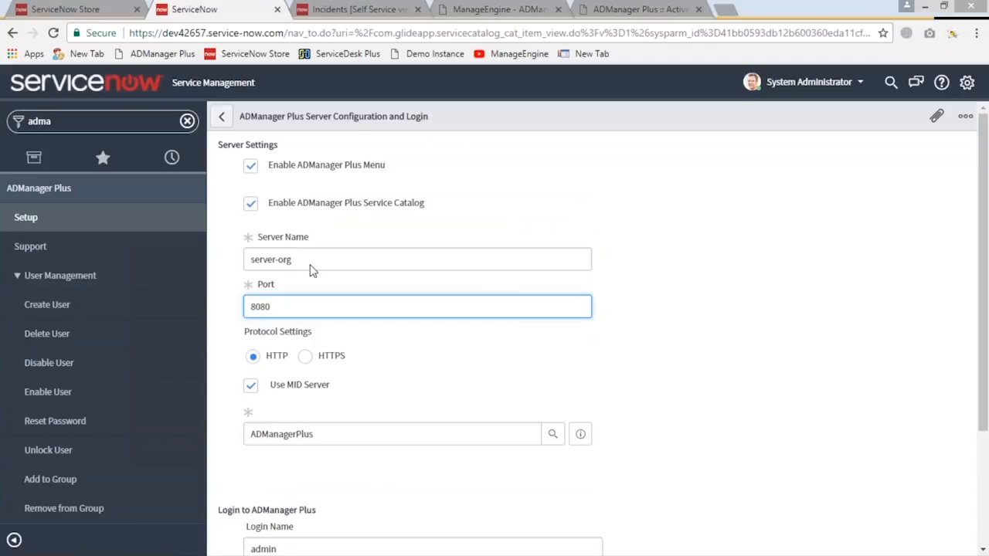
Switch to ADManager Plus and look over its dashboard, AD management options and AD reports
left_click(488, 14)
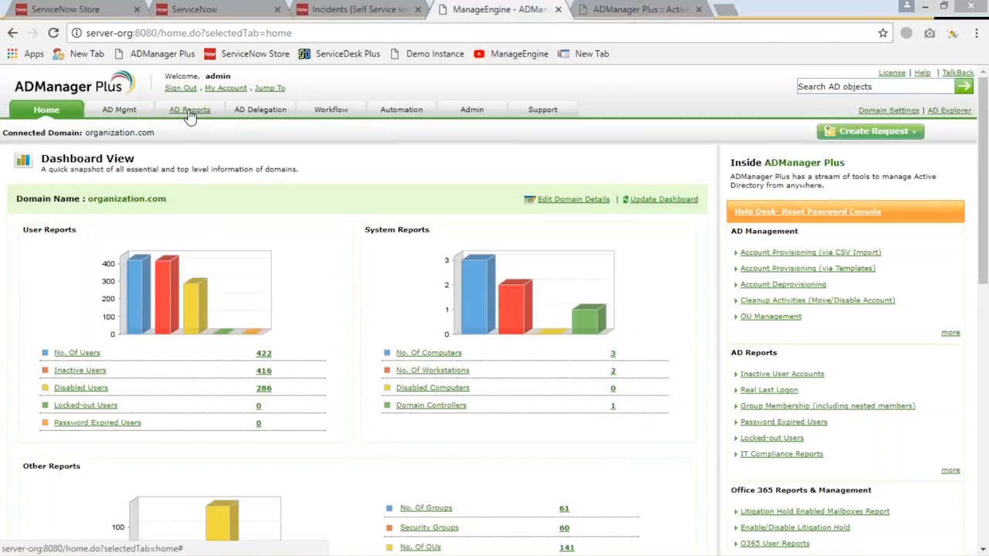
left_click(117, 112)
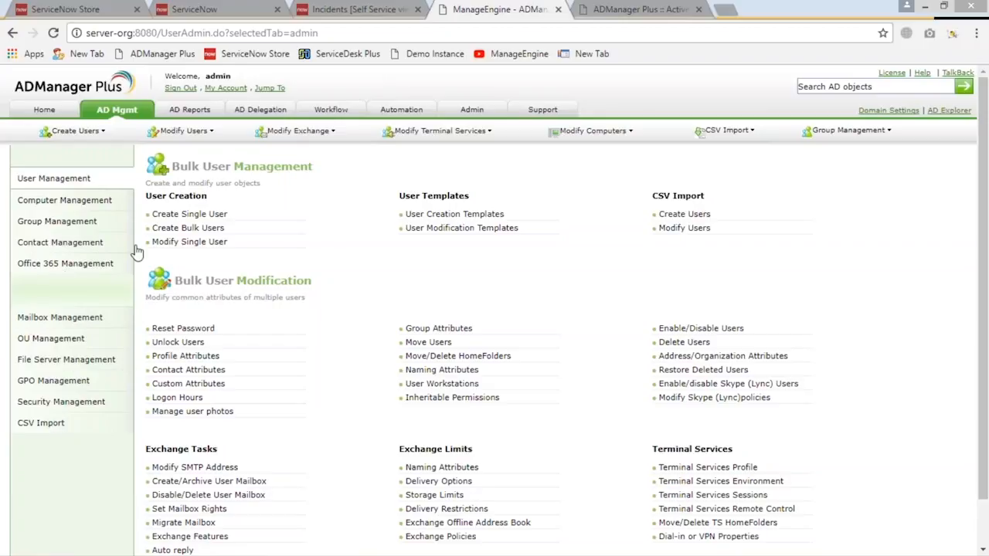
left_click(190, 110)
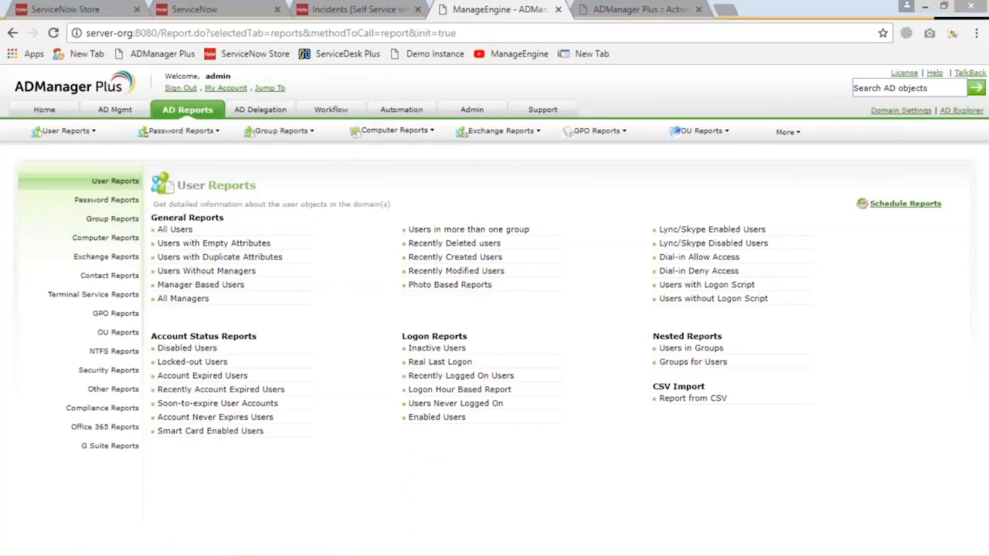
Open the ServiceNow integration settings in the ADManager Plus administration area, then test and save the connection to dev42657.service-now.com
left_click(470, 110)
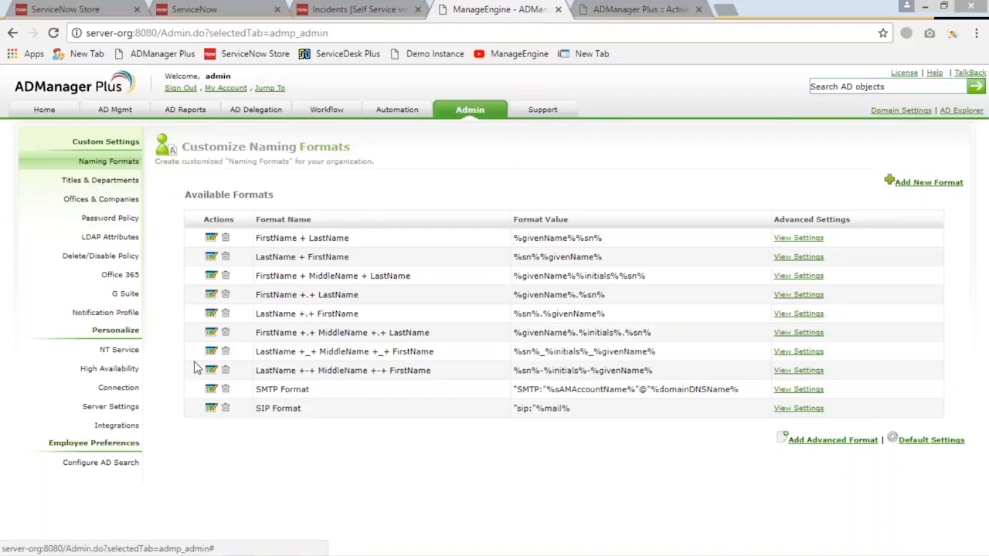
left_click(122, 428)
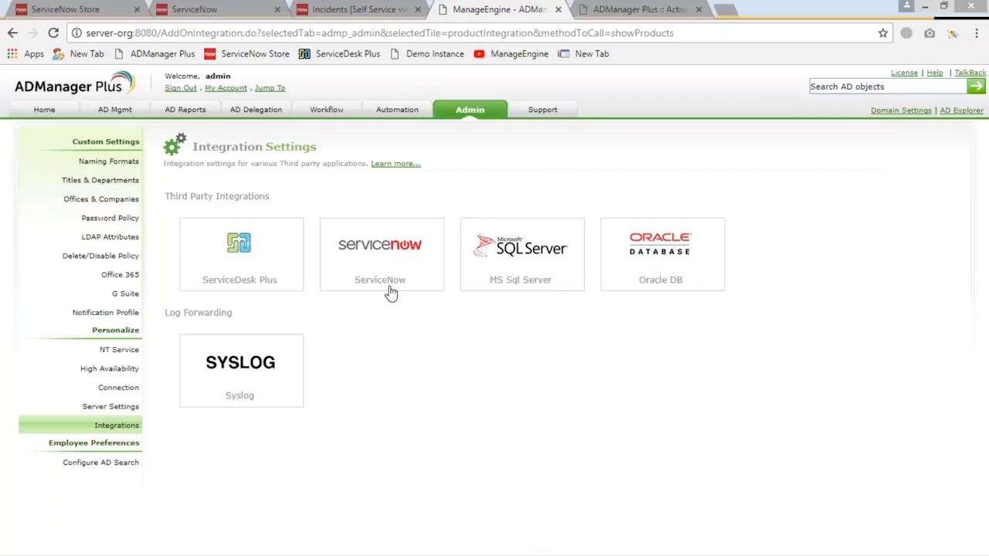
left_click(389, 242)
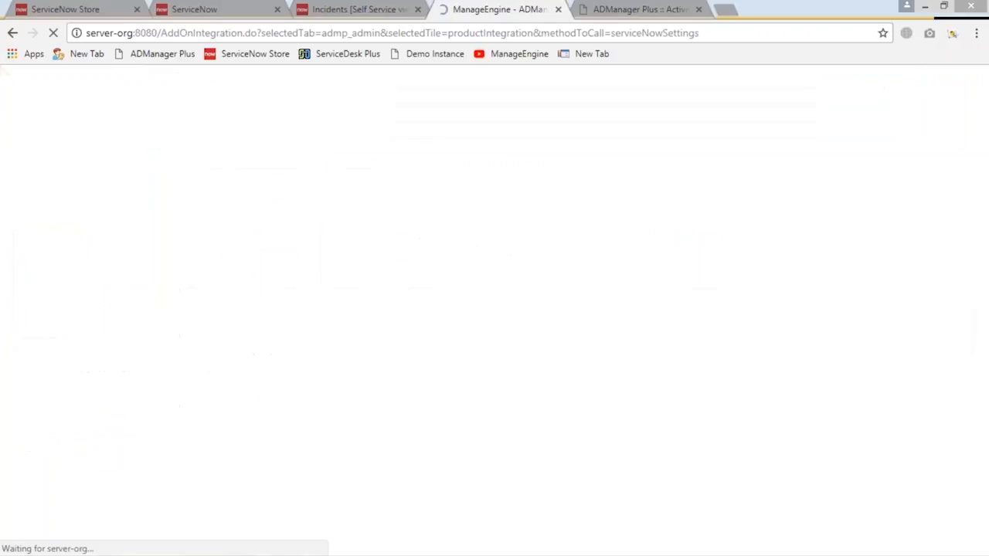
left_click_drag(417, 295, 503, 299)
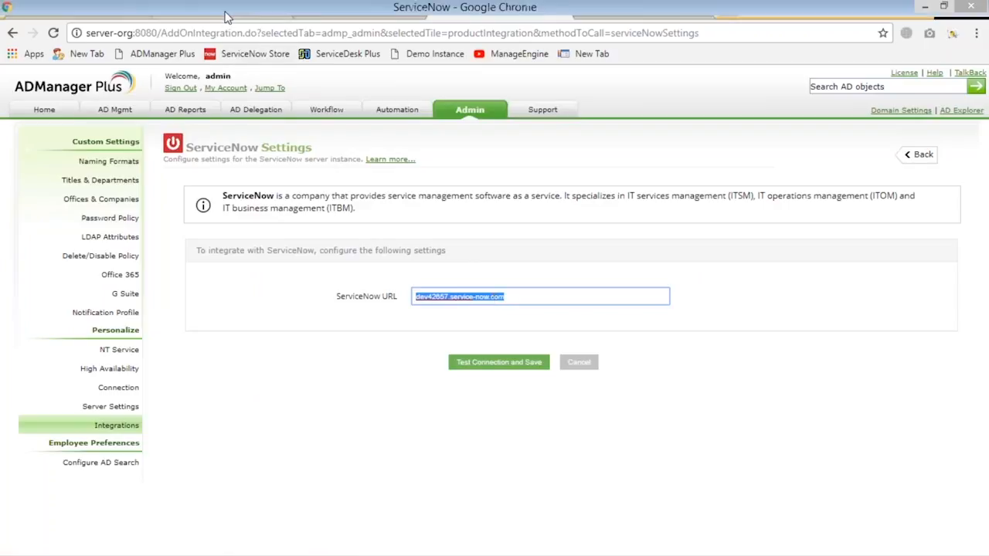
left_click(226, 11)
left_click(498, 9)
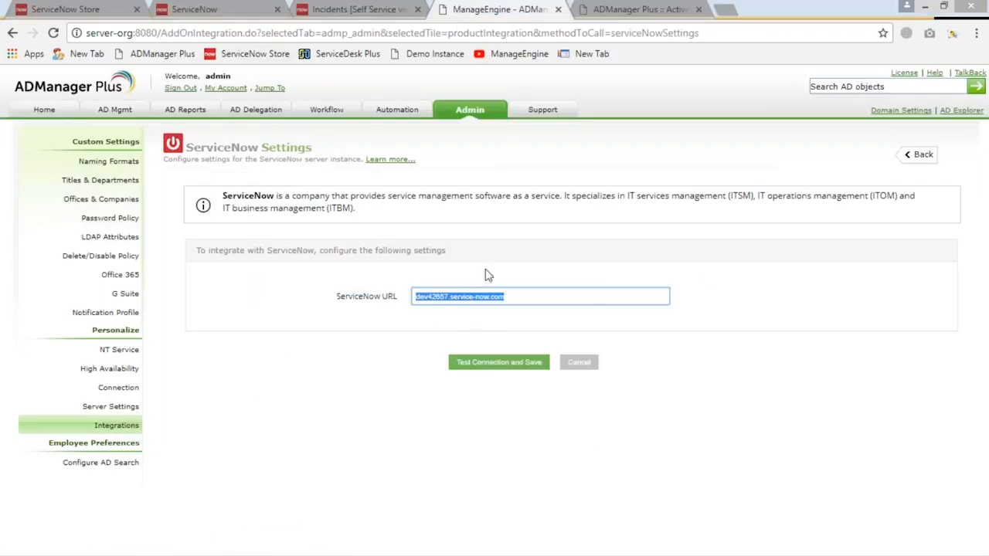
left_click(489, 365)
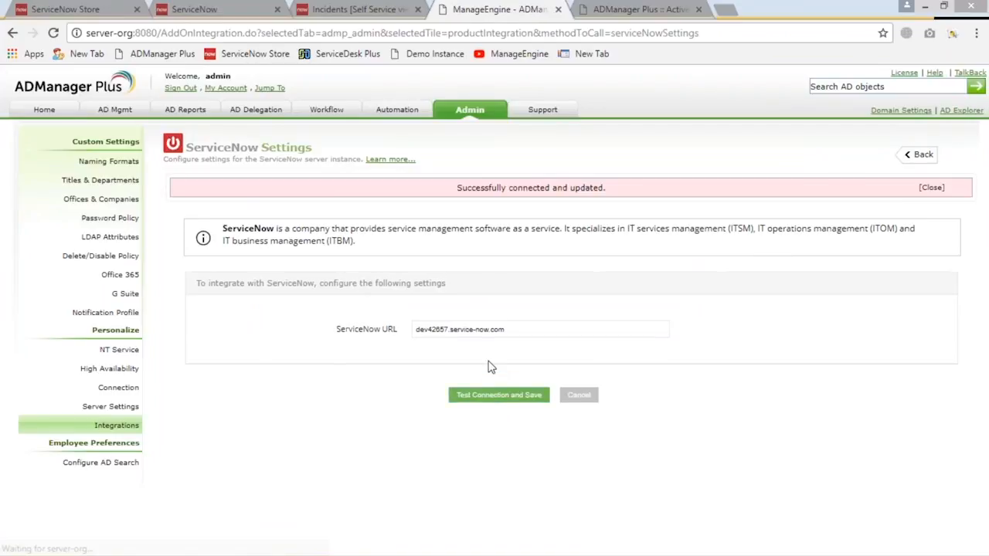
left_click_drag(457, 188, 622, 192)
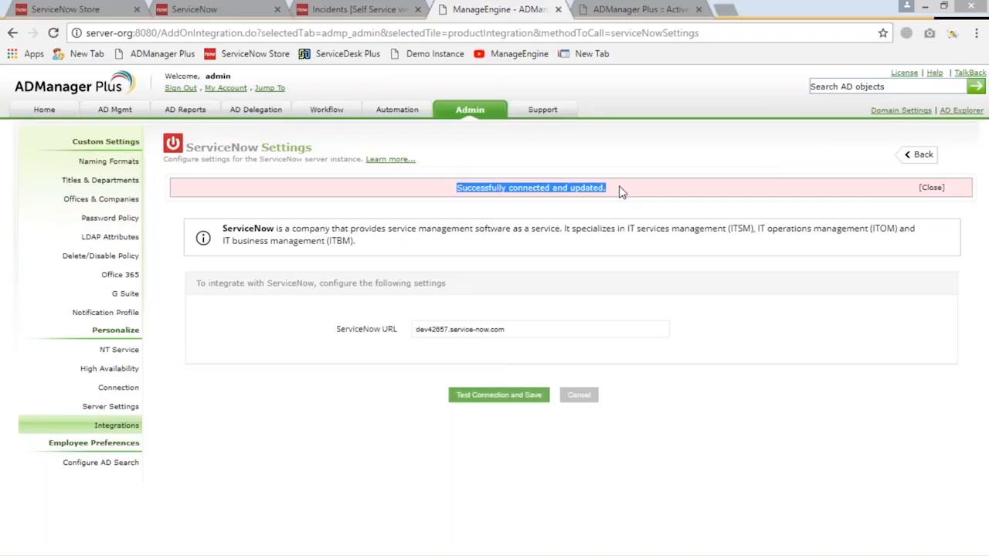
Return to the ServiceNow instance, enter the ADManager Plus login password in the server configuration form, and submit it
left_click(244, 20)
scroll(360, 258, "down", 3)
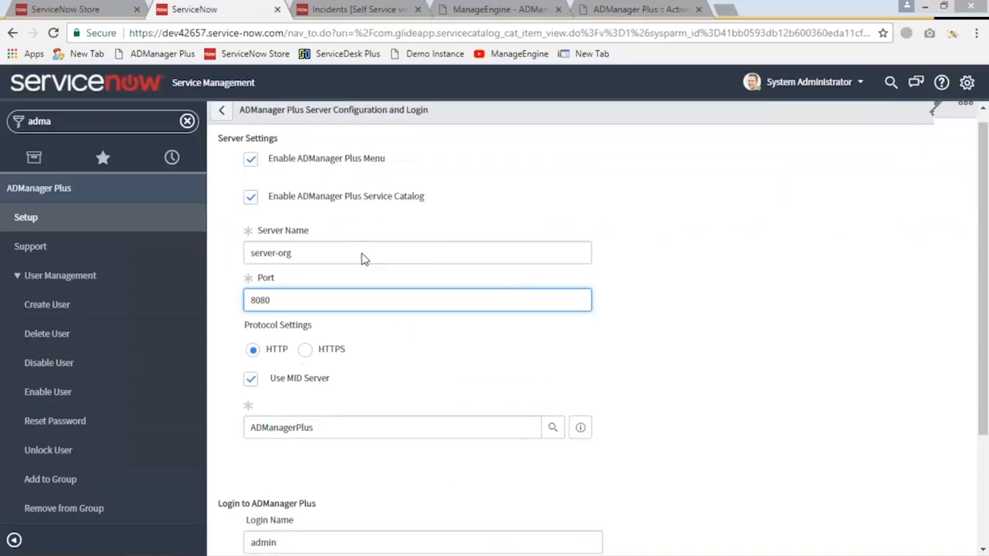
left_click(390, 462)
type("admin")
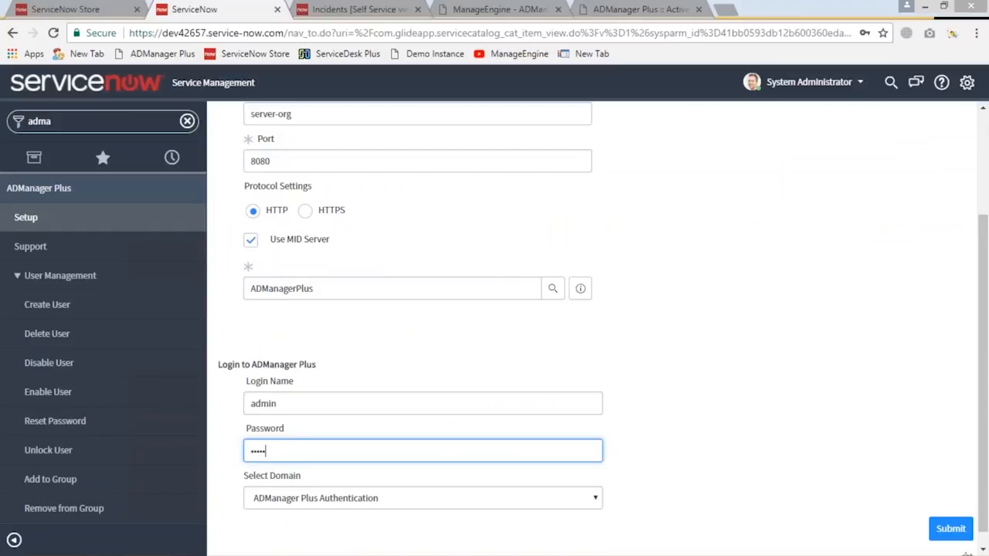
left_click(950, 528)
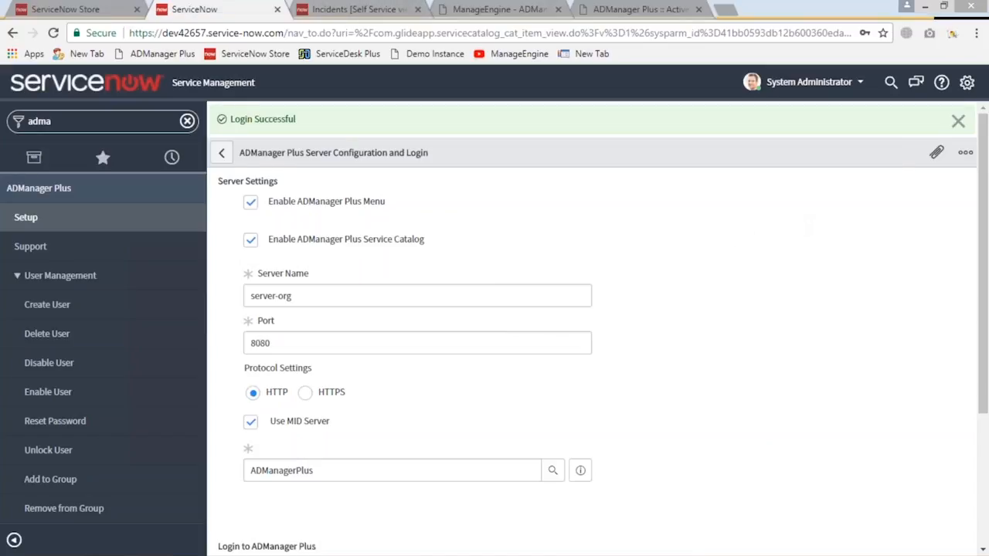
Review the integration settings in ADManager Plus, the Store listing, and the server, service catalog and login settings in ServiceNow
left_click(480, 9)
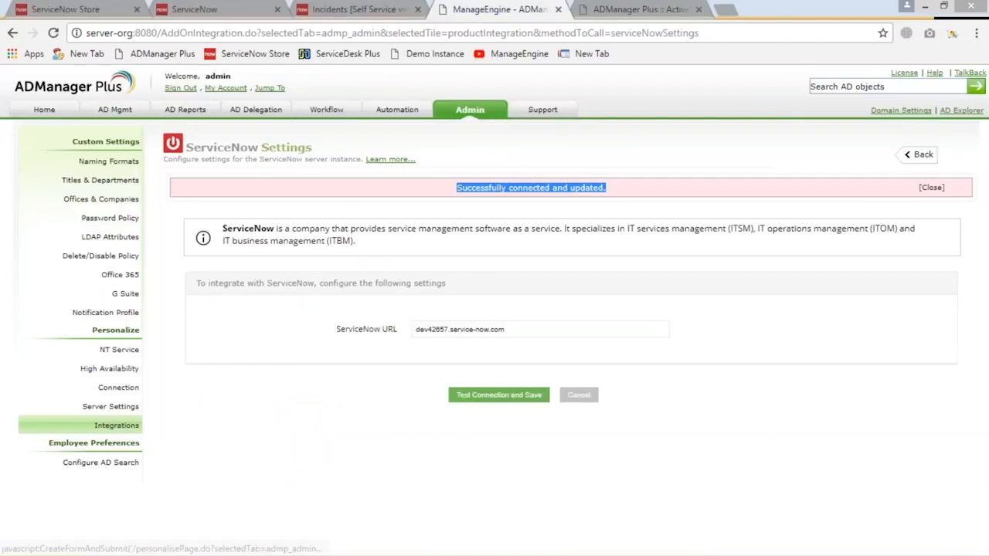
left_click(228, 11)
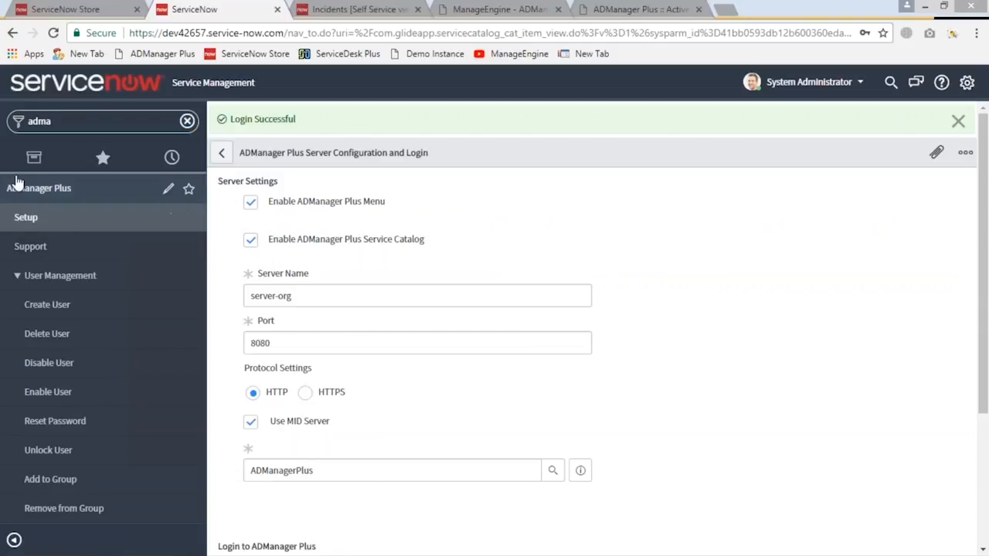
left_click(63, 10)
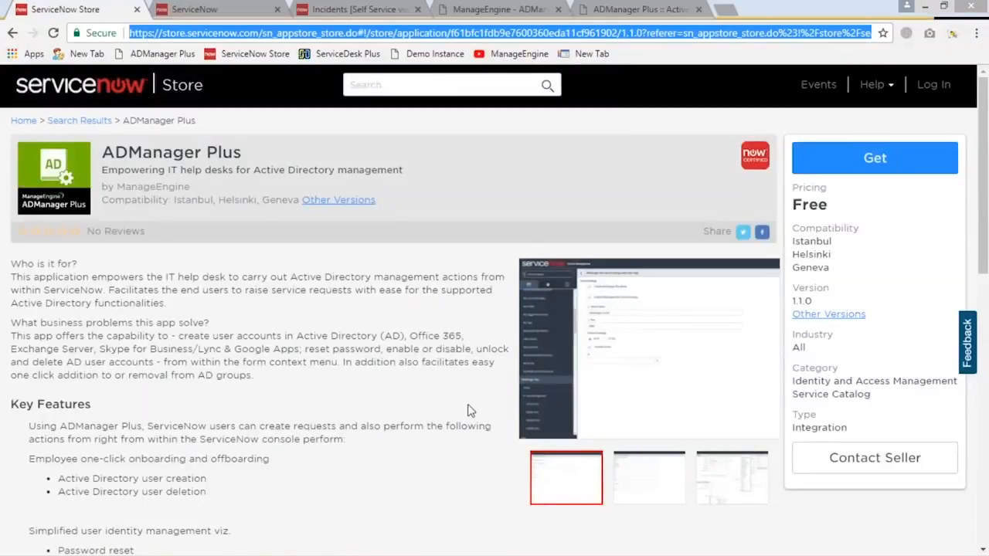
left_click(203, 15)
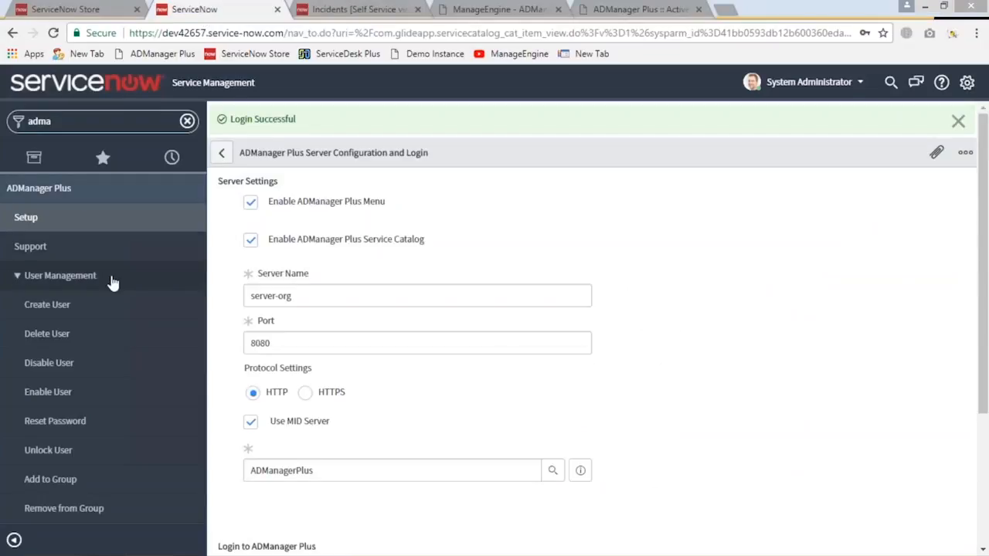
left_click(183, 220)
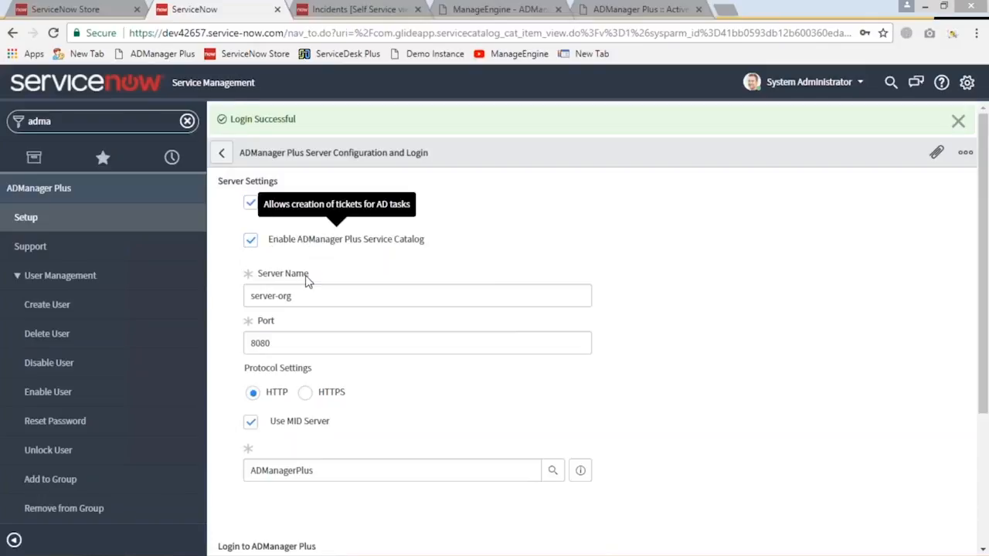
scroll(283, 324, "down", 1)
scroll(304, 278, "down", 1)
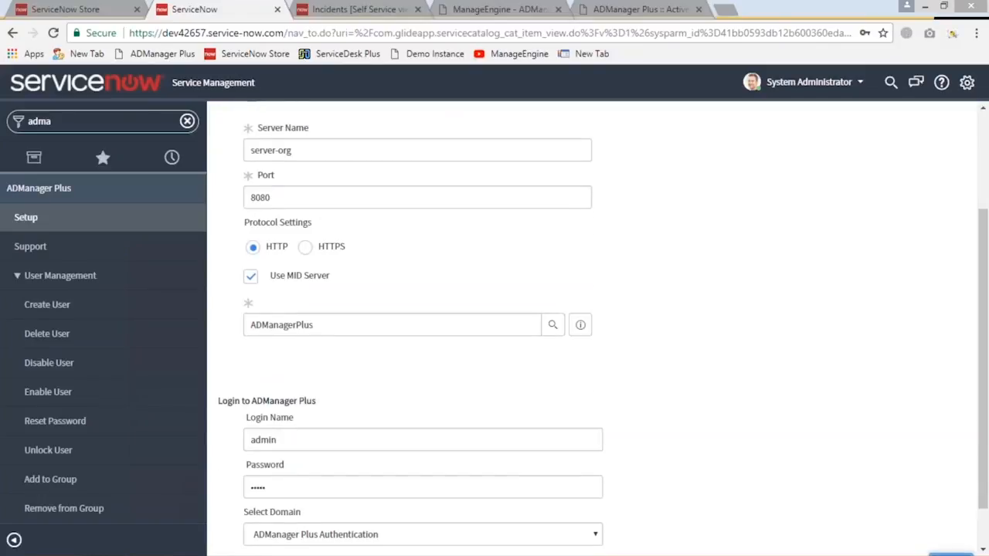
scroll(324, 470, "down", 1)
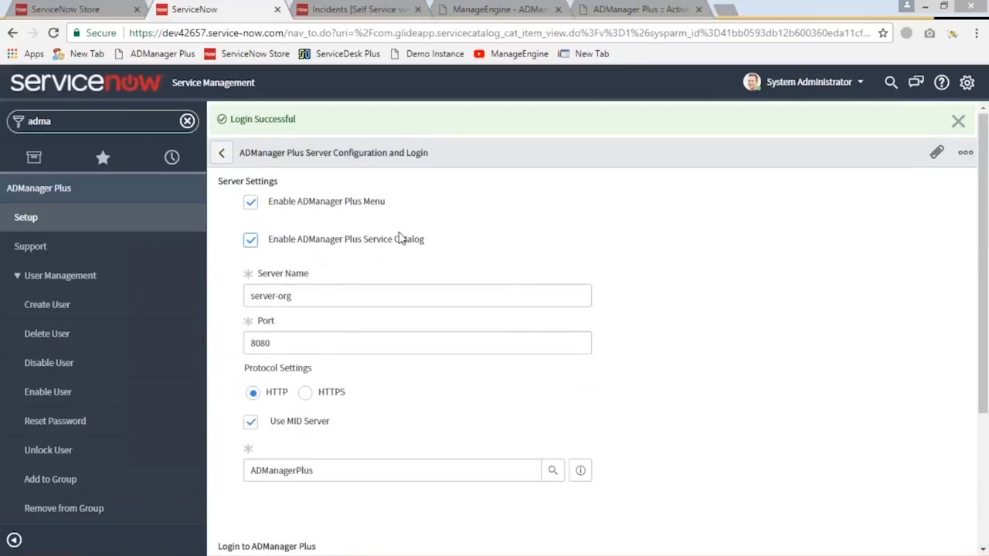
mouse_move(430, 239)
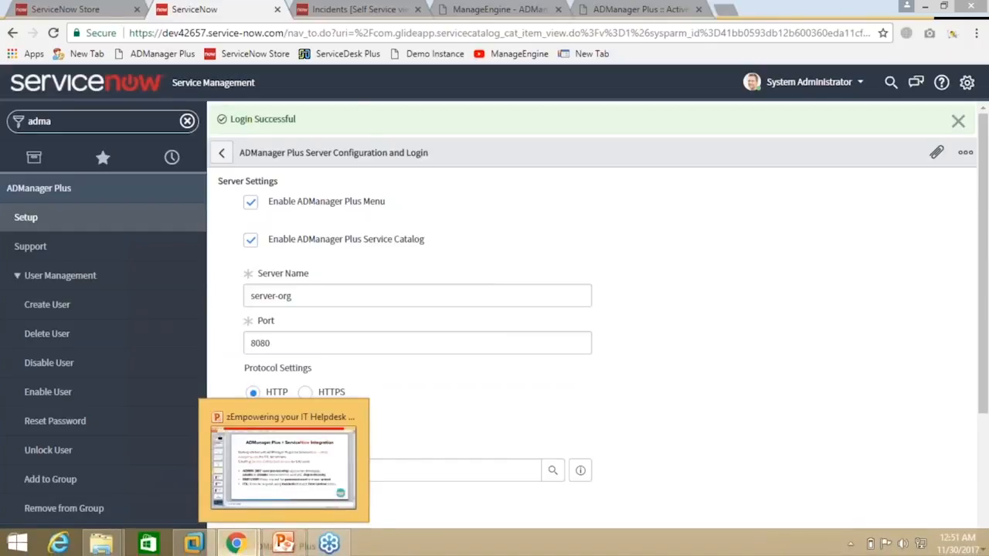
Switch to the end user's Service Catalog window and open the Create User request form under Active Directory Management
mouse_move(234, 546)
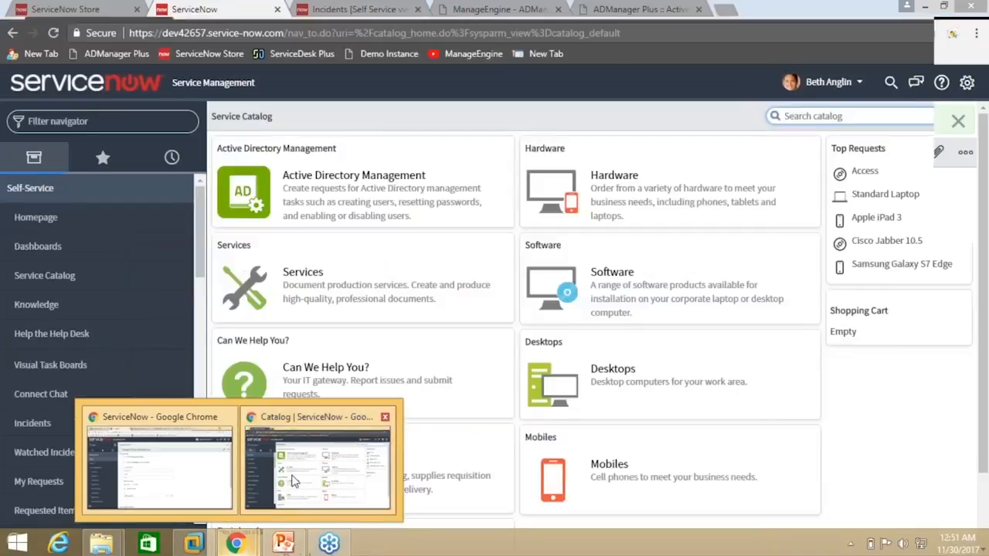
left_click(297, 463)
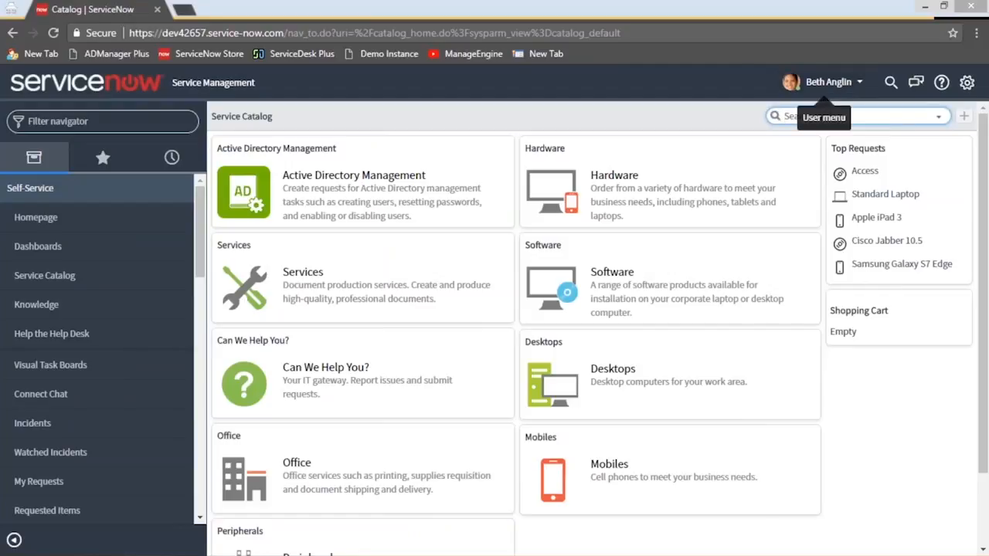
left_click(403, 177)
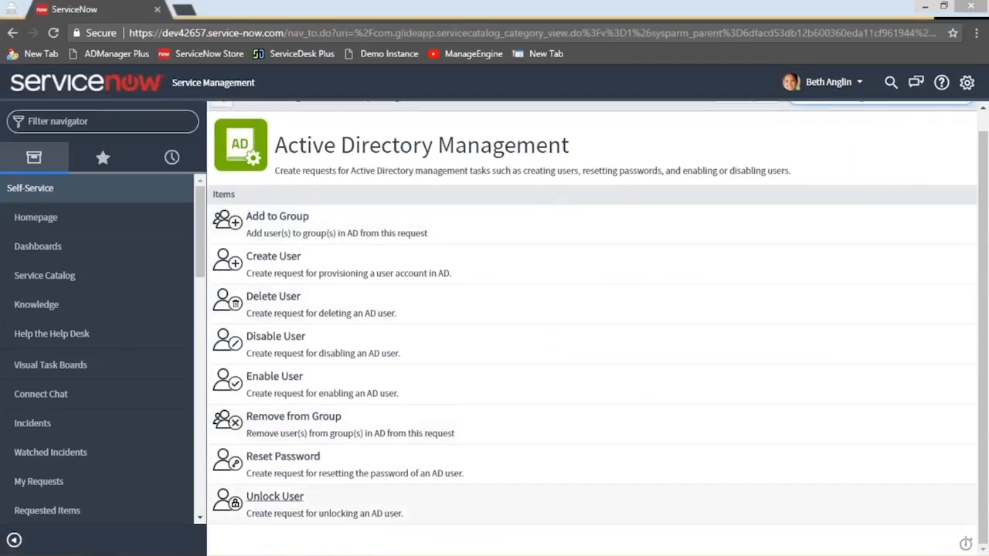
left_click(290, 261)
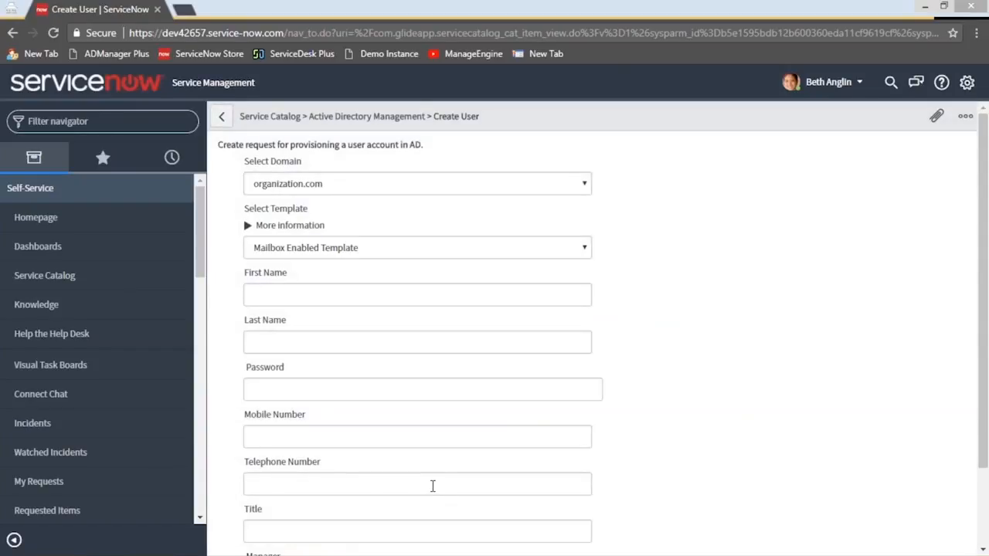
Select the Mktg_Dept template in the Create User request and fill in the new user's first and last name
scroll(390, 335, "down", 2)
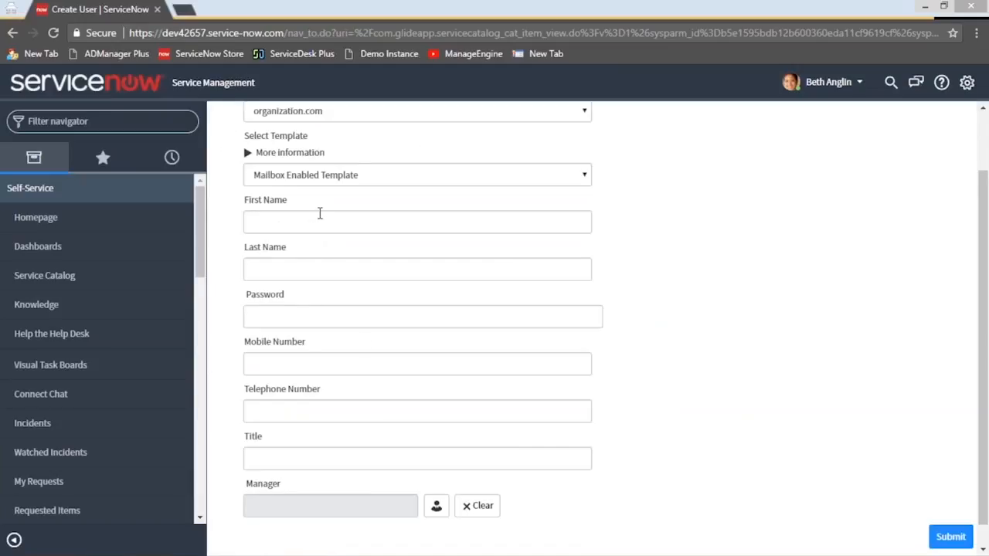
left_click(417, 176)
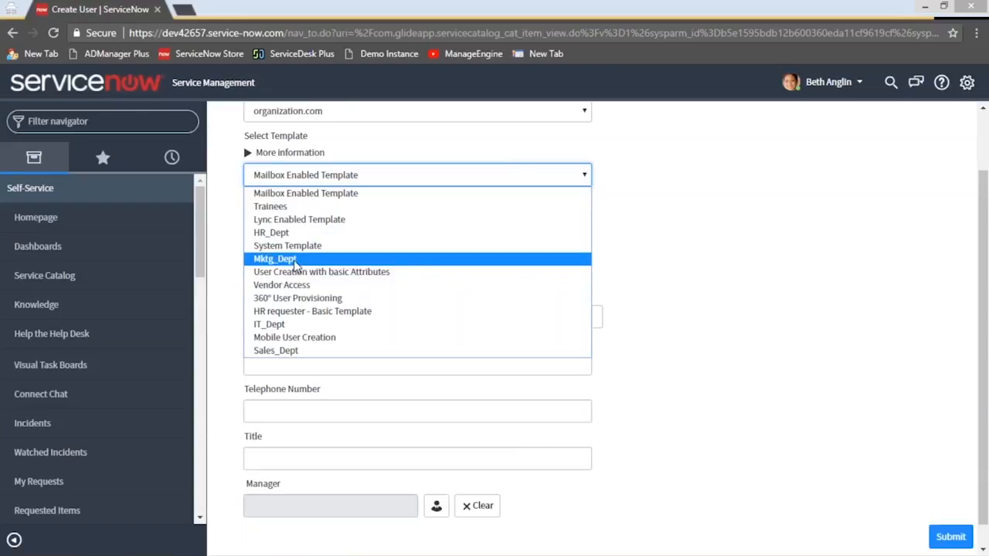
left_click(275, 258)
left_click(321, 223)
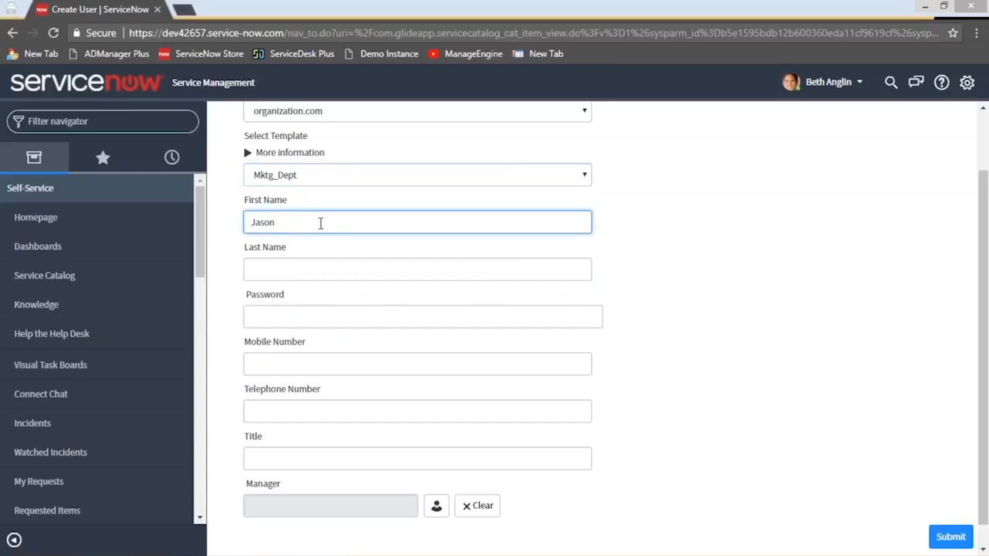
left_click(311, 264)
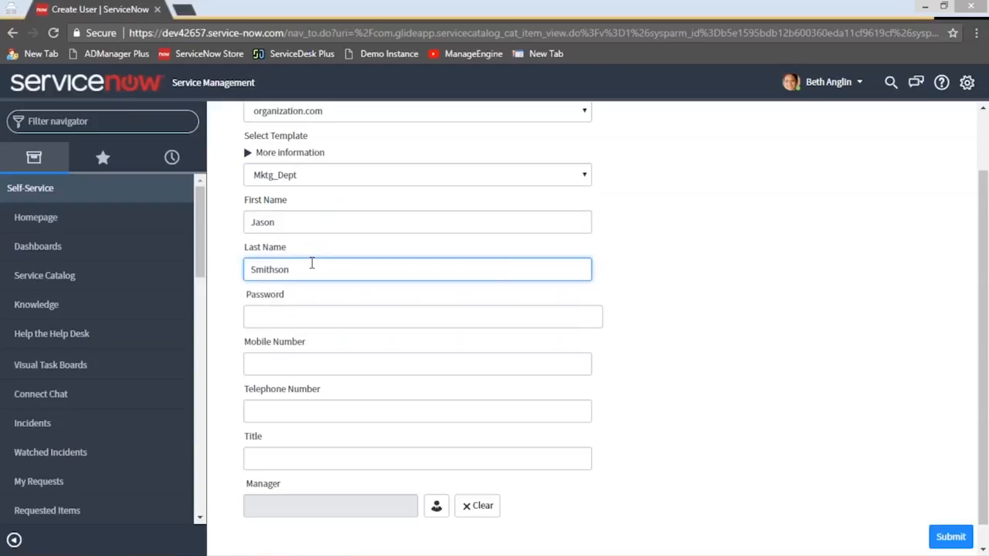
Enter the new user's password and mobile number, and set the title to Marketing Manager
left_click(307, 316)
type("••••••••••")
key("Tab")
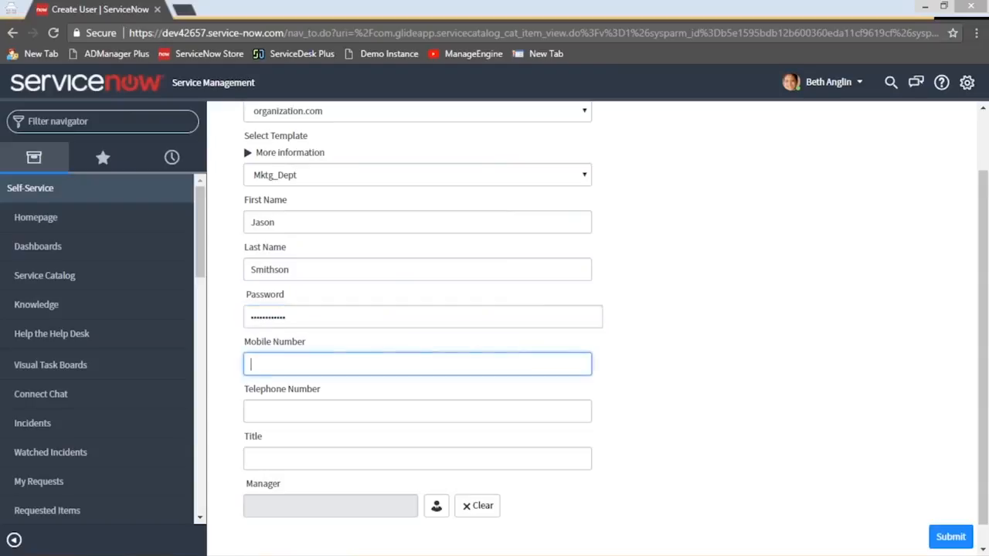
type("12345")
left_click(281, 417)
left_click(291, 458)
type("Mar")
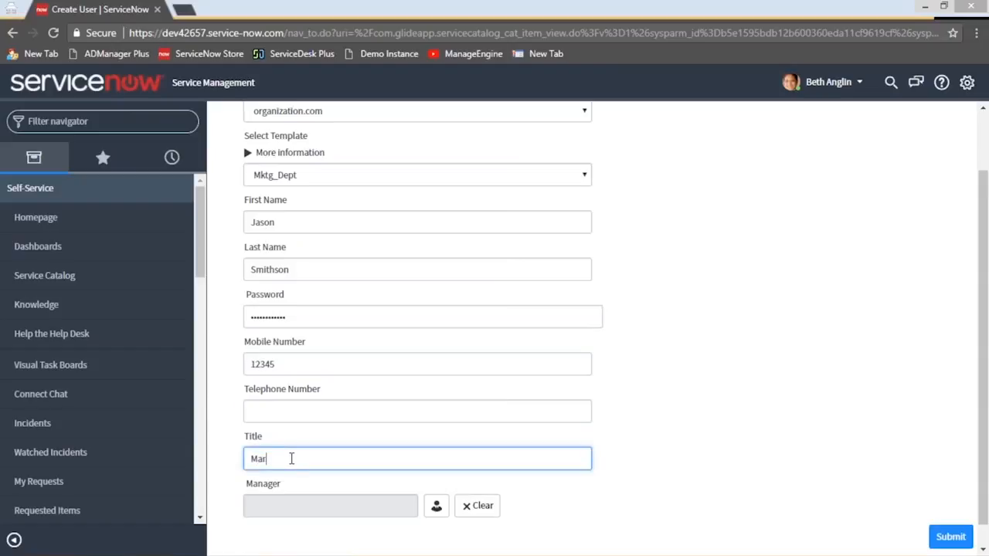
type("keting Manager")
Review the completed Create User request, checking the name entries and the list of available templates
scroll(303, 230, "up", 1)
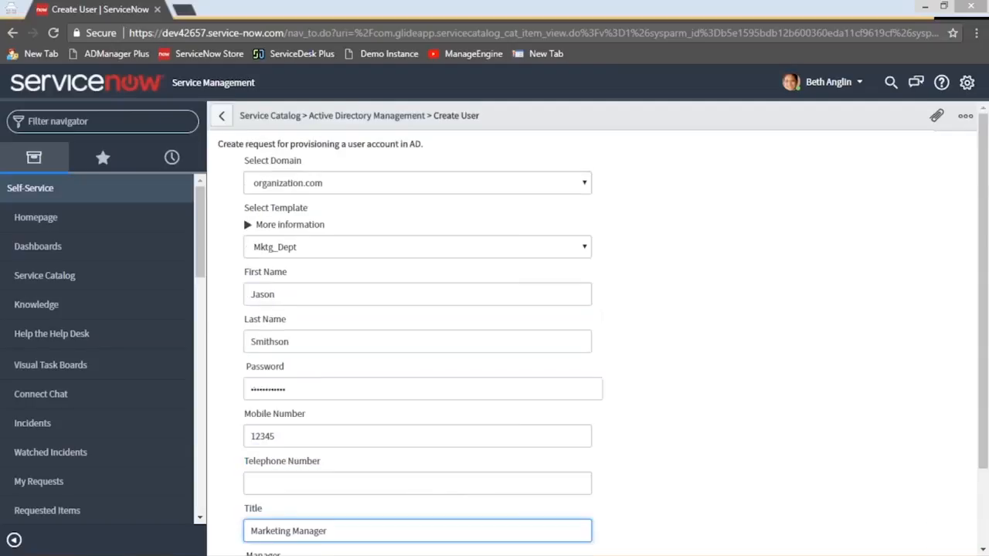
double_click(287, 295)
double_click(311, 341)
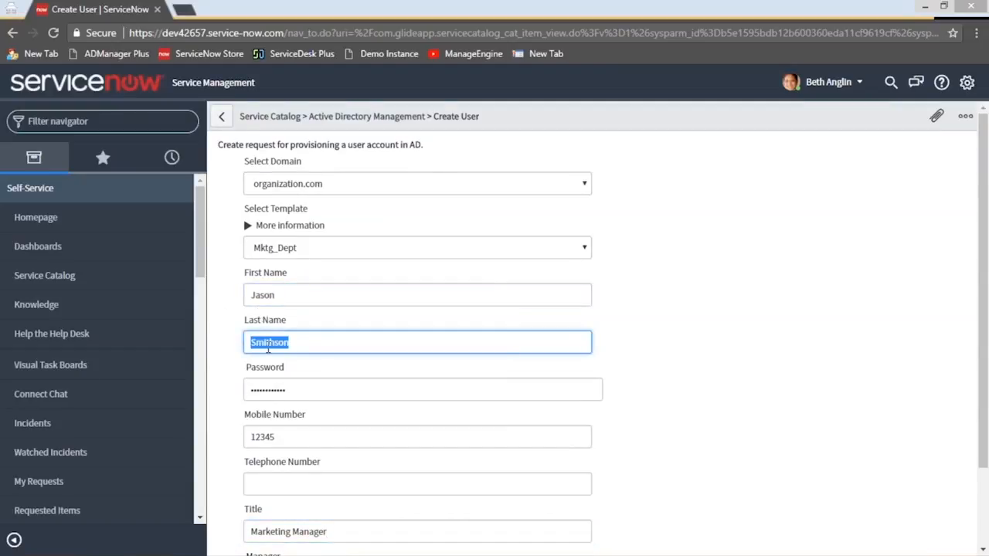
scroll(267, 347, "down", 1)
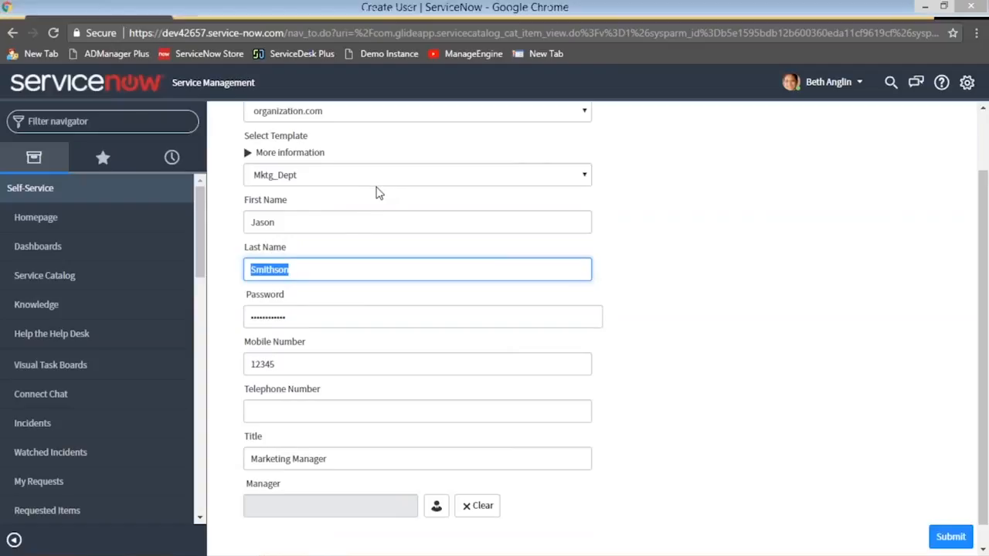
scroll(376, 195, "up", 1)
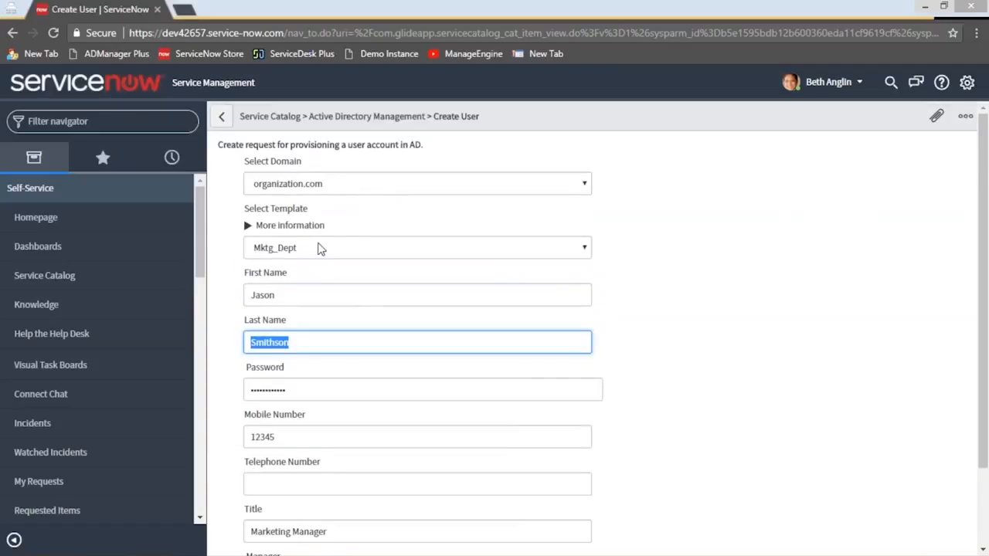
left_click(321, 248)
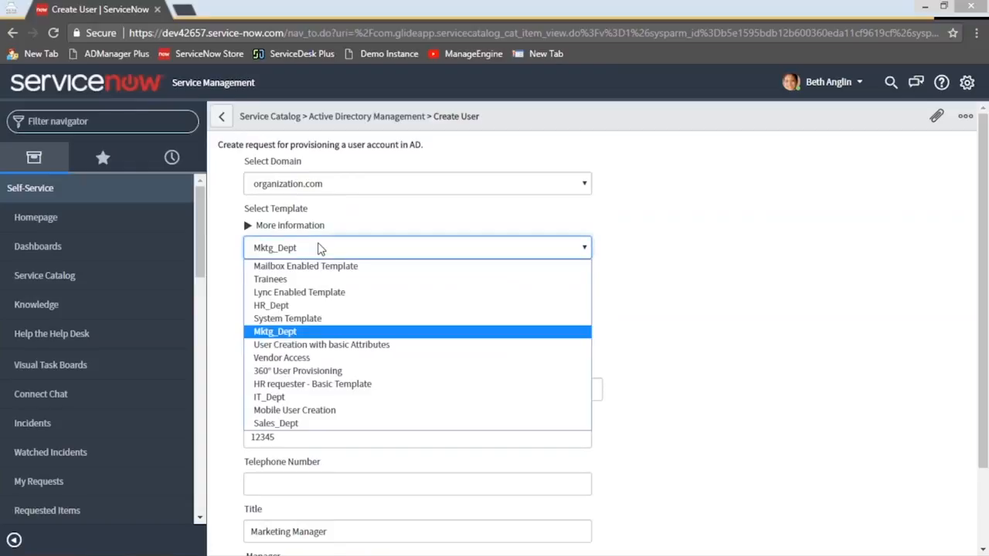
left_click(294, 333)
scroll(321, 294, "down", 1)
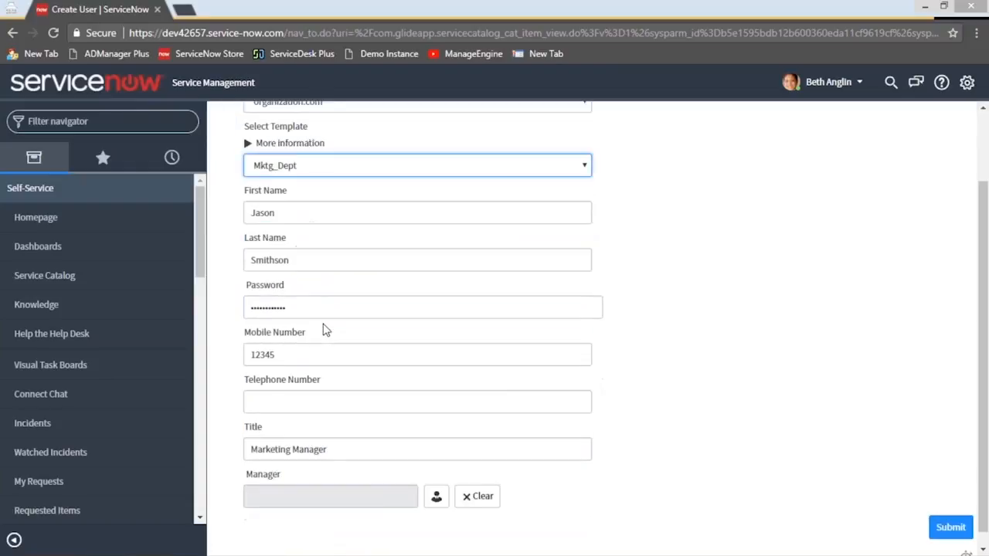
scroll(347, 178, "up", 1)
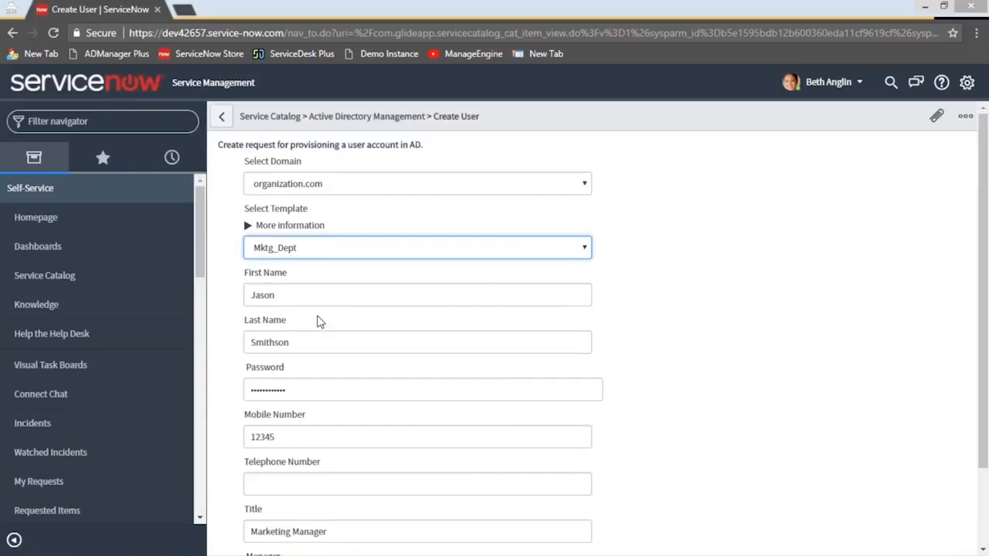
scroll(509, 343, "down", 1)
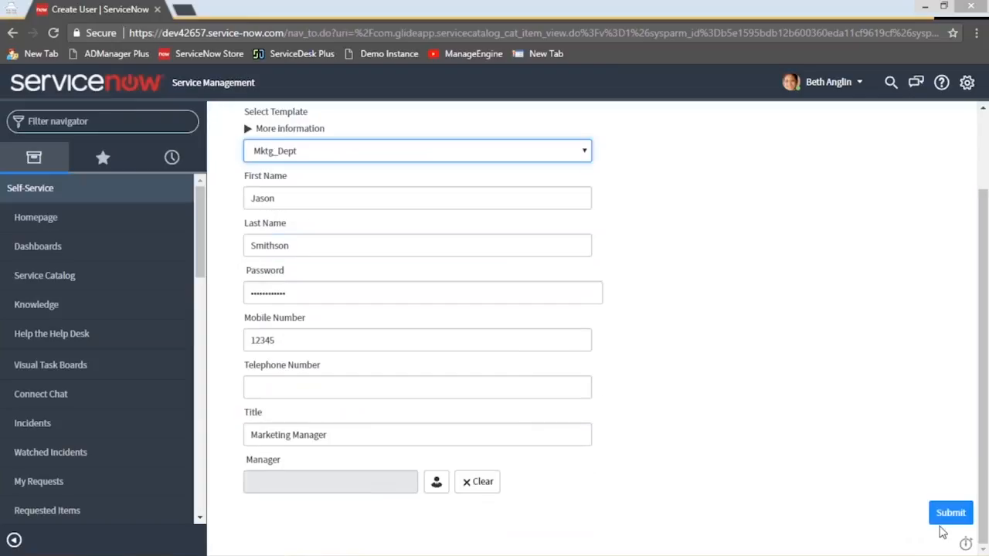
Browse the organization.com users available as managers and close the selection dialog without choosing one
left_click(436, 483)
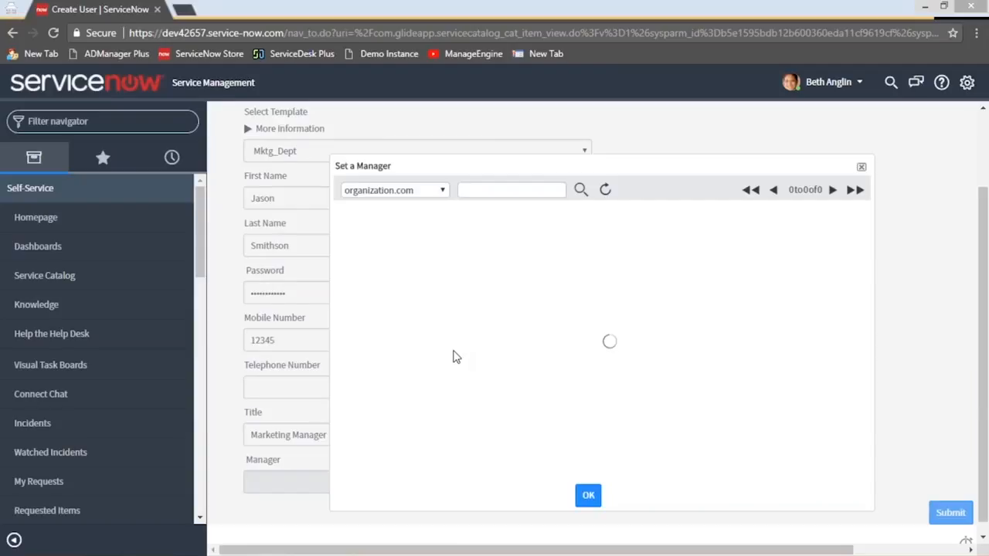
scroll(456, 300, "down", 5)
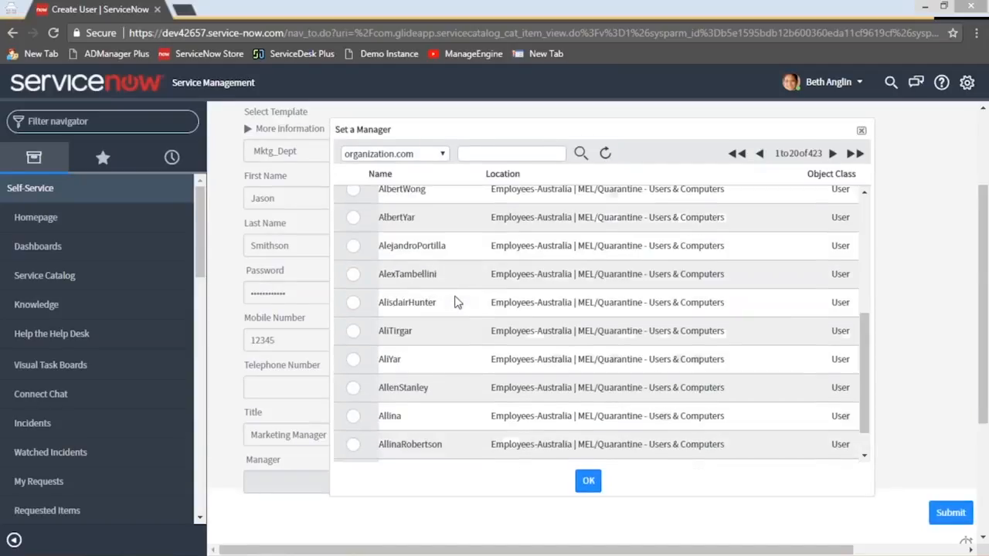
scroll(398, 247, "up", 3)
scroll(394, 259, "up", 4)
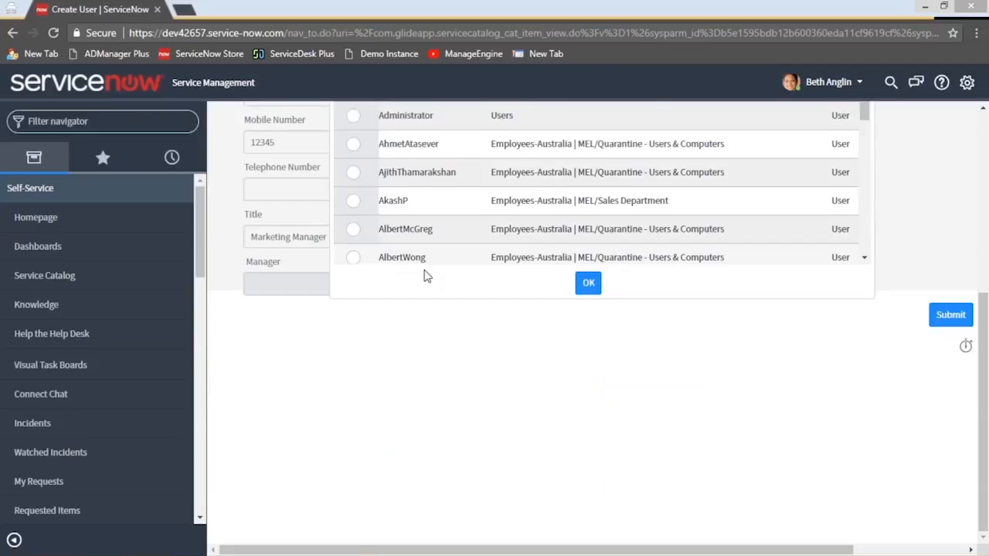
scroll(587, 403, "down", 3)
scroll(587, 403, "down", 5)
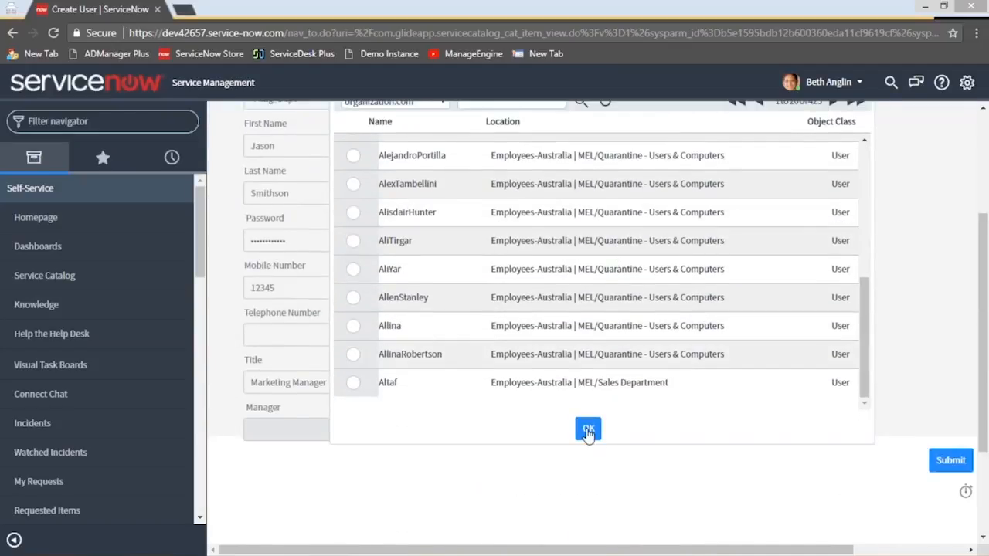
left_click(587, 430)
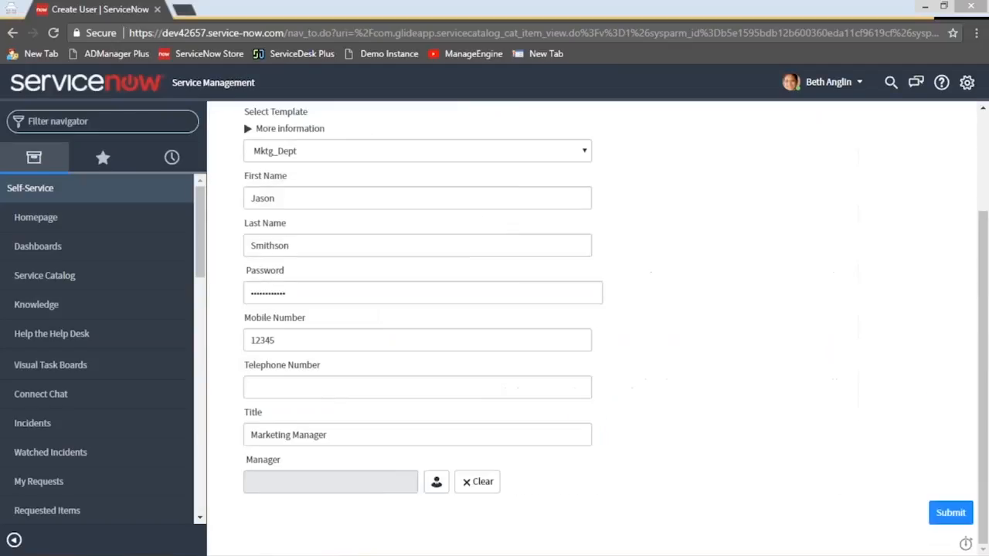
Submit the Create User request and open the Self-Service incidents list in the System Administrator's browser window
left_click(937, 514)
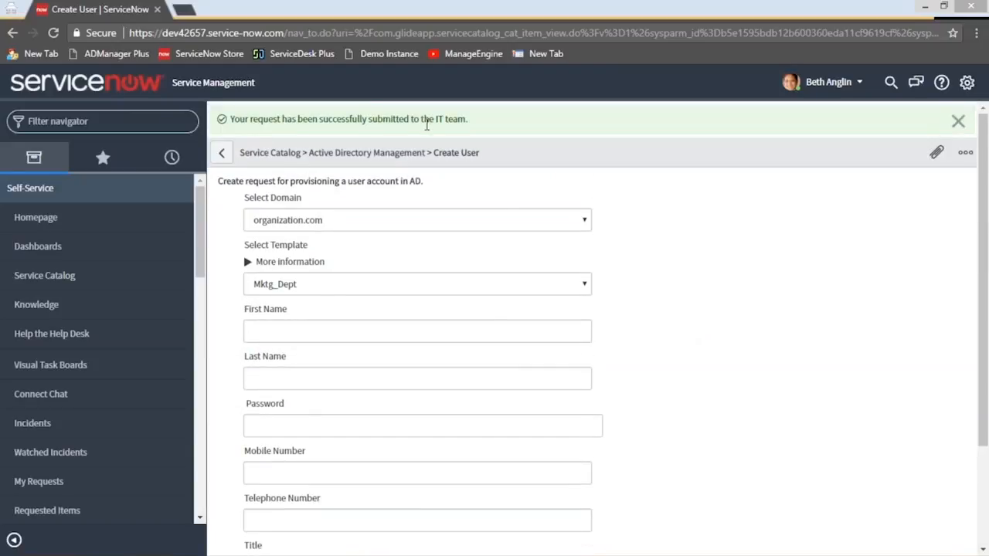
mouse_move(235, 543)
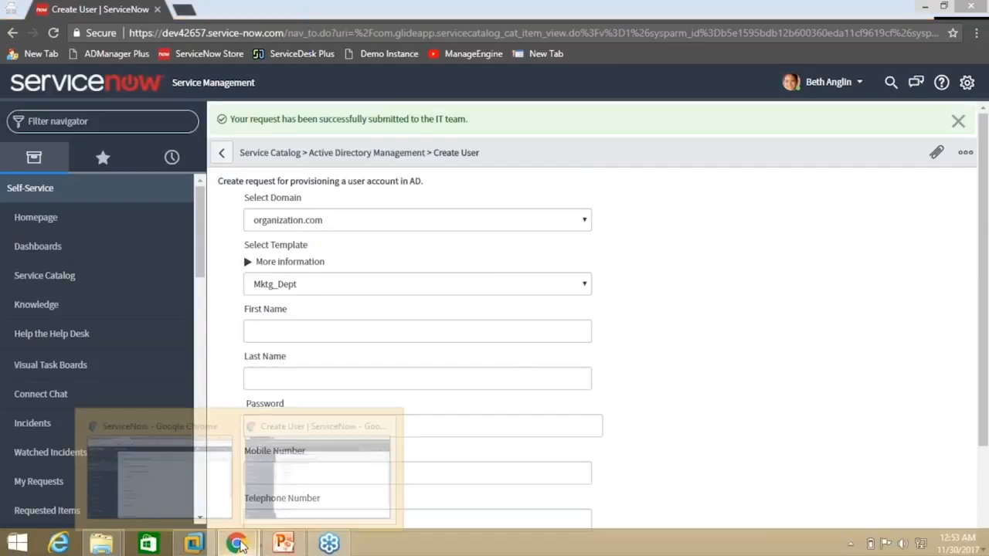
left_click(178, 468)
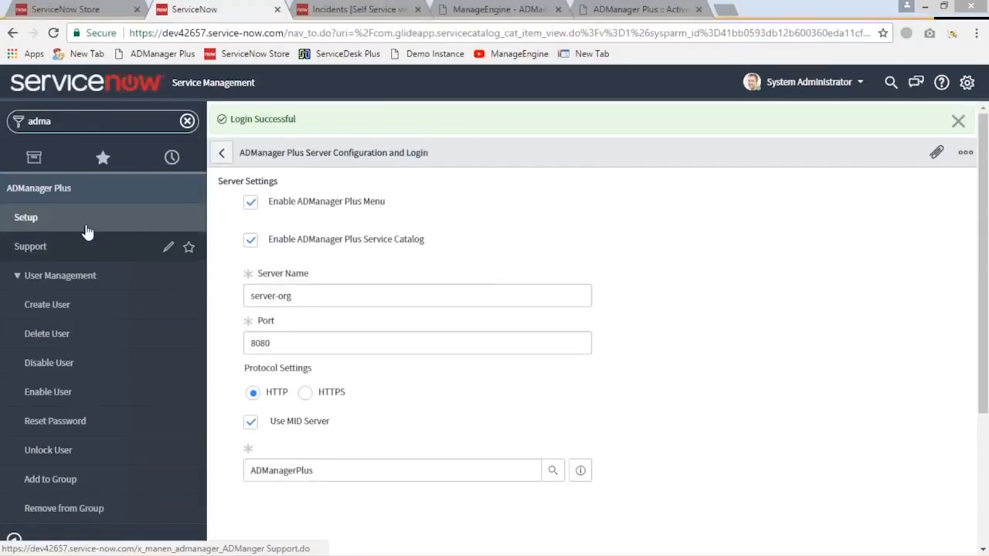
left_click(354, 11)
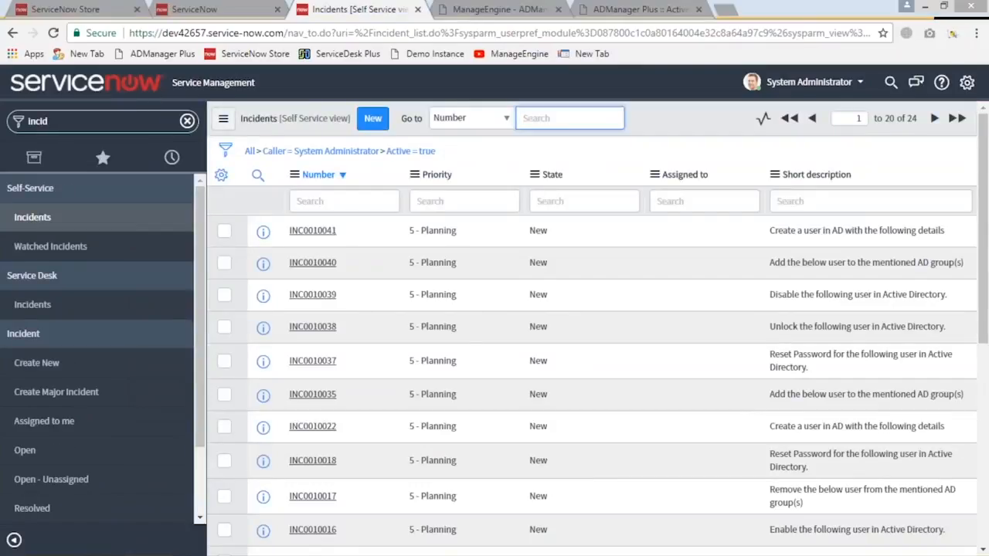
left_click(88, 219)
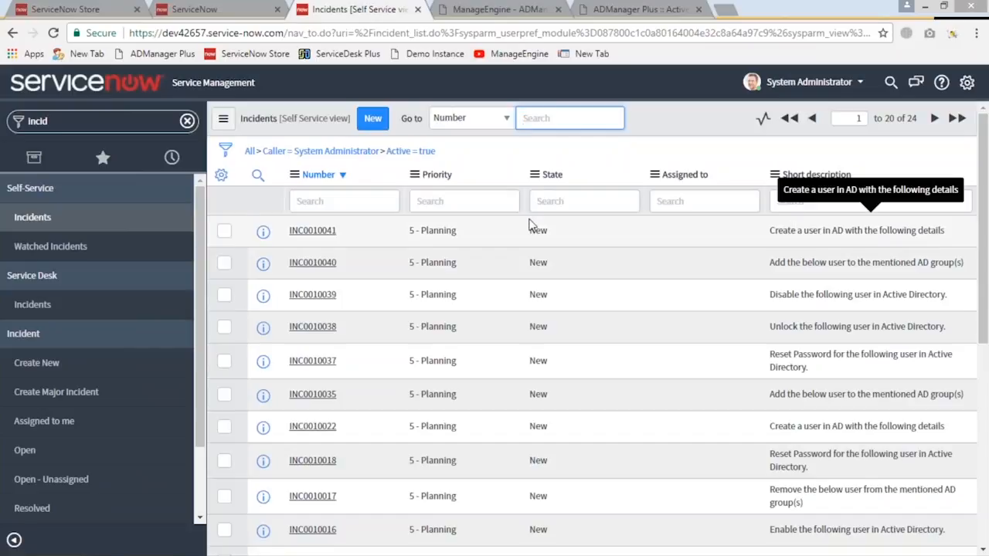
Check the newest user creation incident, return to the incidents list, and look through the other Active Directory requests
left_click(317, 233)
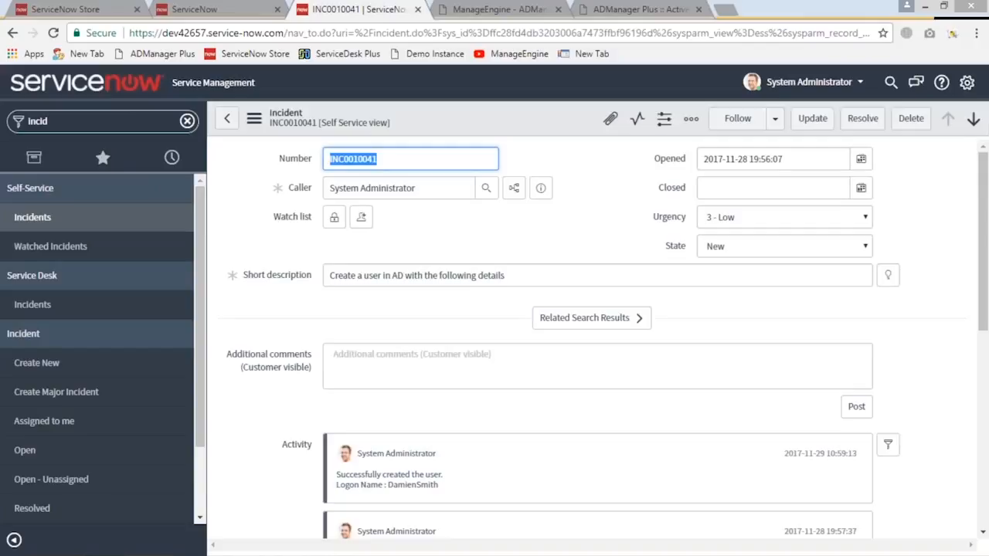
left_click(27, 219)
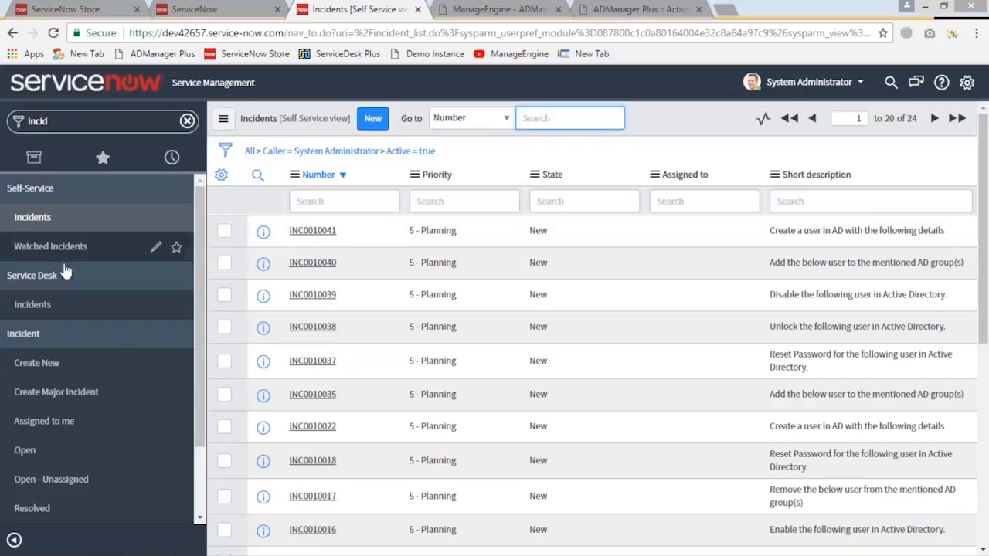
left_click(39, 121)
left_click(372, 118)
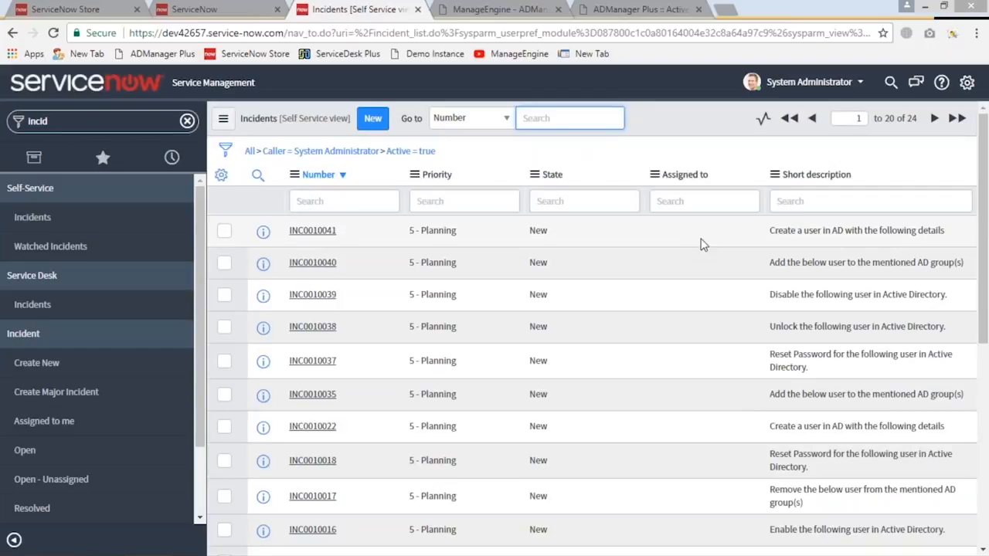
scroll(611, 265, "down", 5)
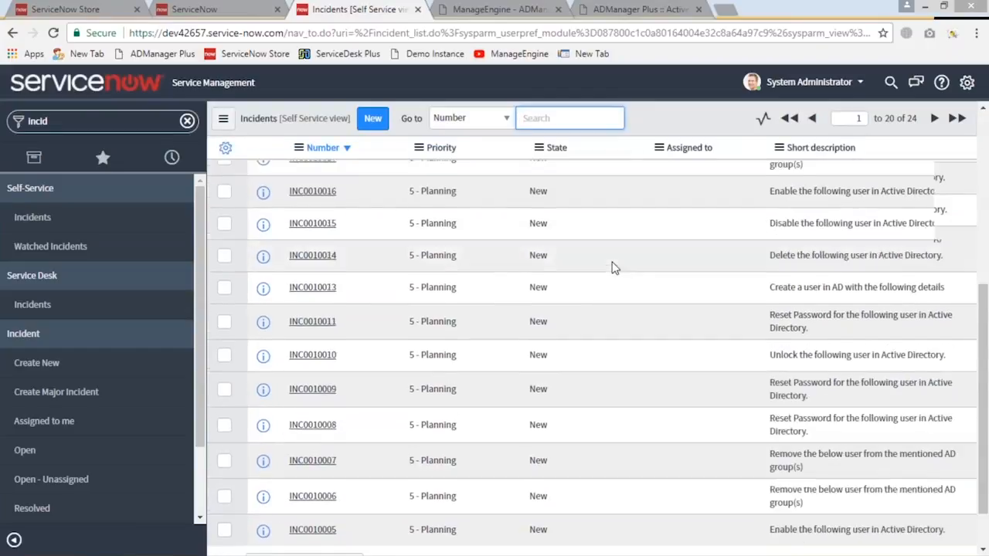
scroll(419, 276, "up", 5)
Open the newest "Create a user in AD with the following details" incident and start the Create AD User action from it
left_click(319, 230)
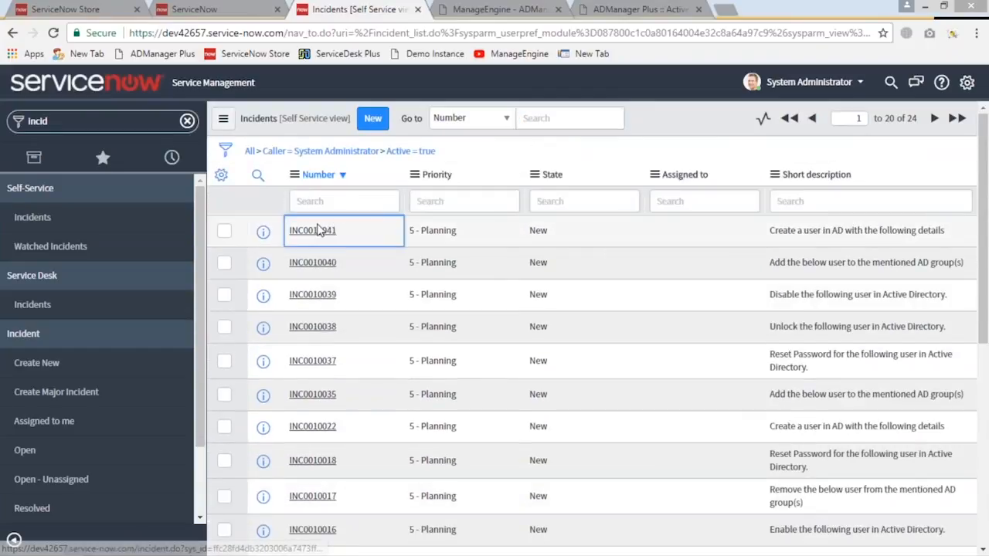
left_click(319, 230)
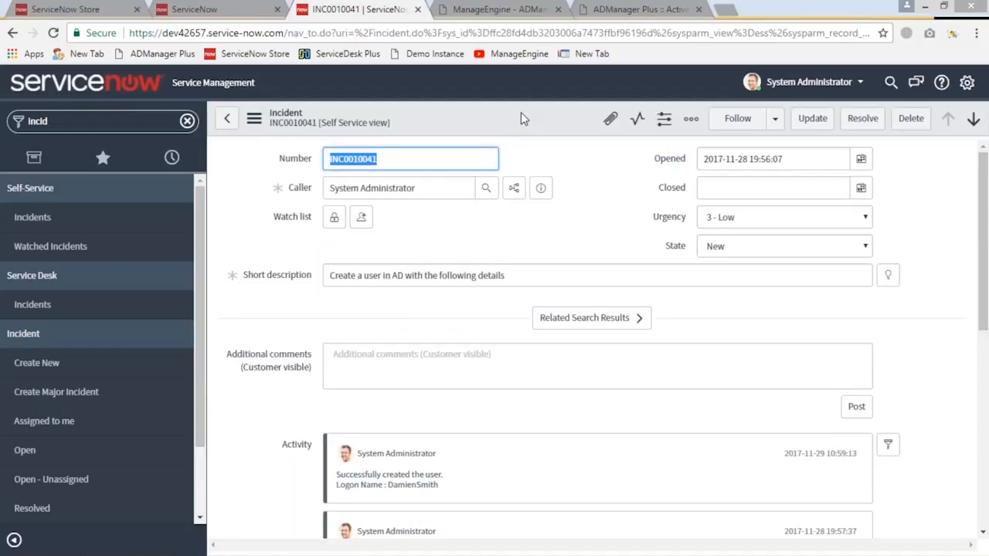
left_click_drag(330, 276, 512, 276)
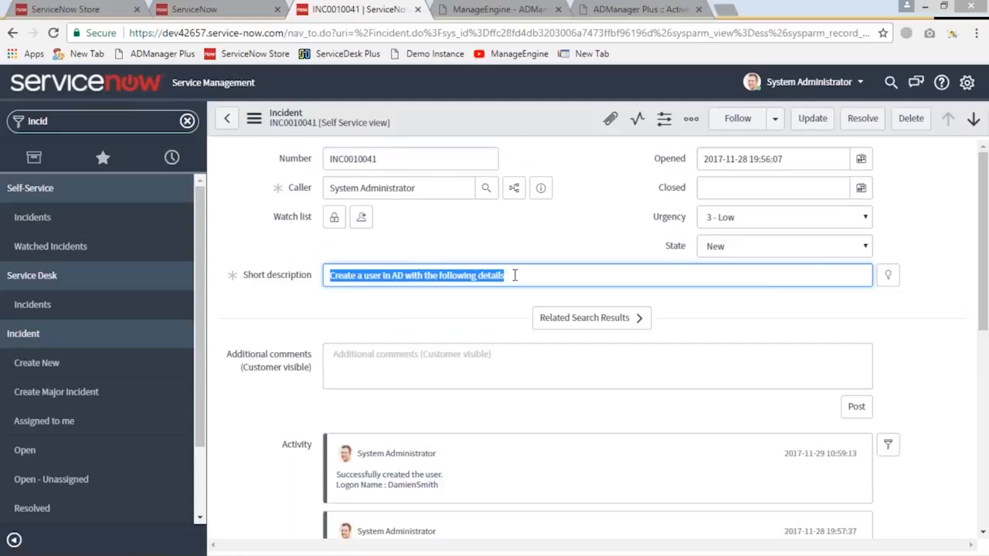
right_click(498, 116)
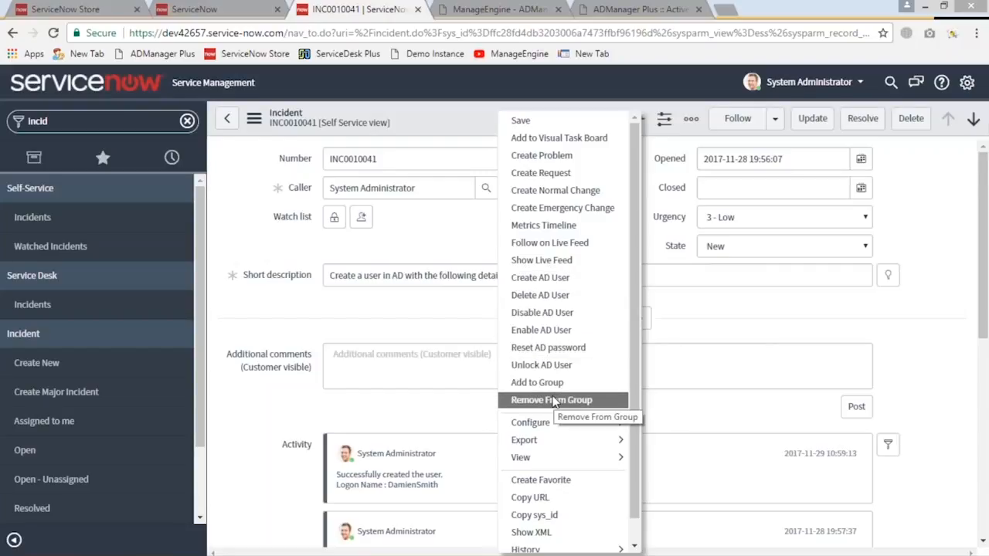
left_click(551, 285)
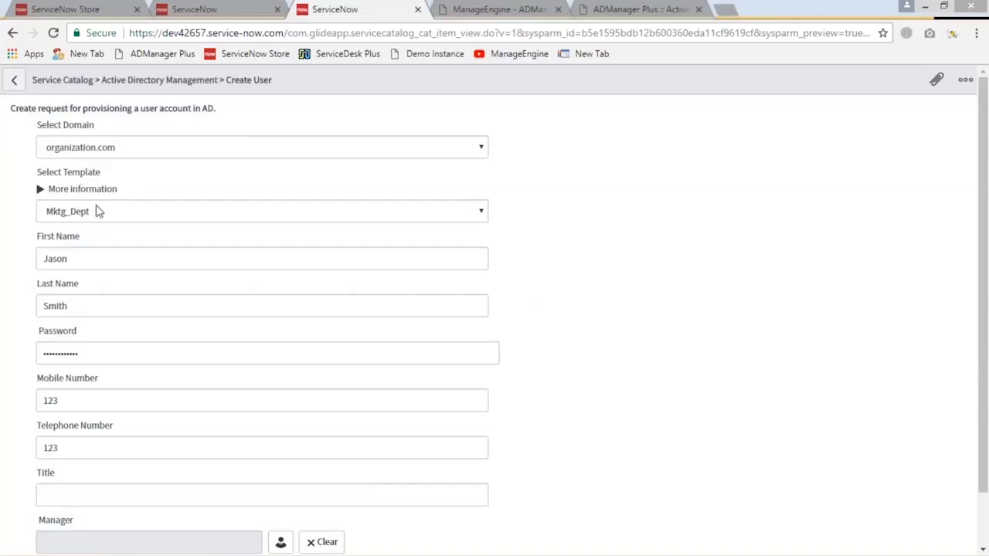
Examine the prefilled template, name, contact and manager fields in the Create User form opened from the incident
left_click(99, 260)
left_click(100, 312)
scroll(100, 312, "down", 1)
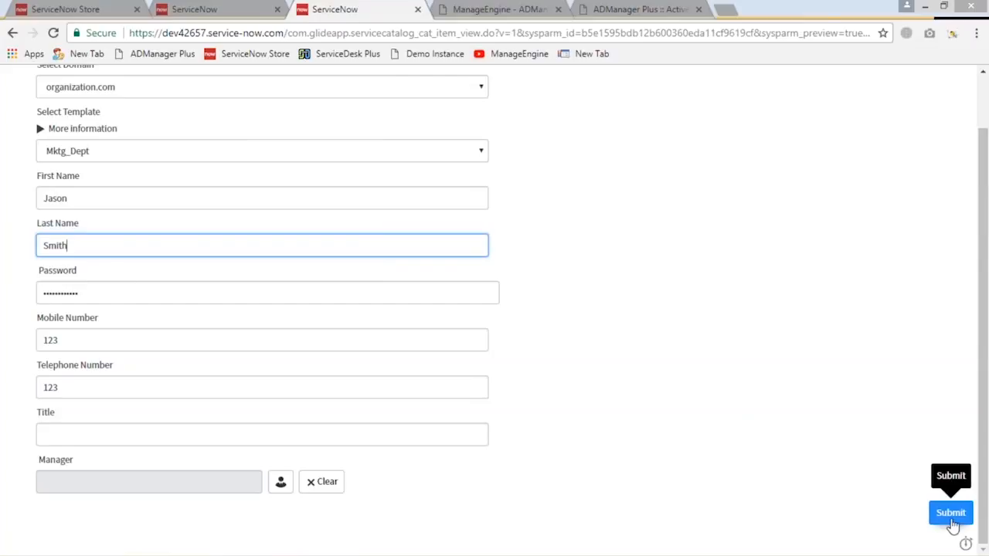
scroll(221, 276, "up", 1)
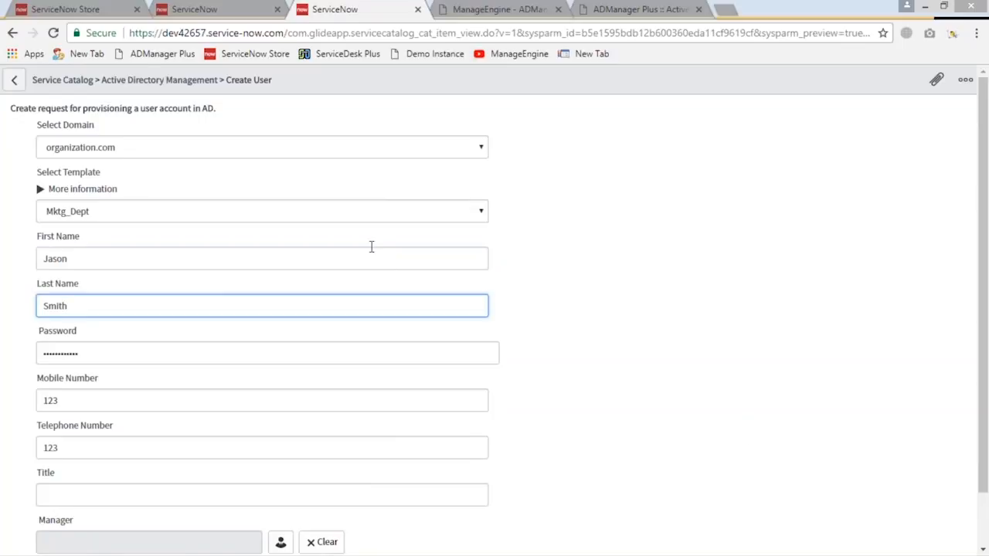
Replace the prefilled password in the Create User form with a new account password
left_click(126, 360)
left_click_drag(126, 360, 3, 346)
key("BackSpace")
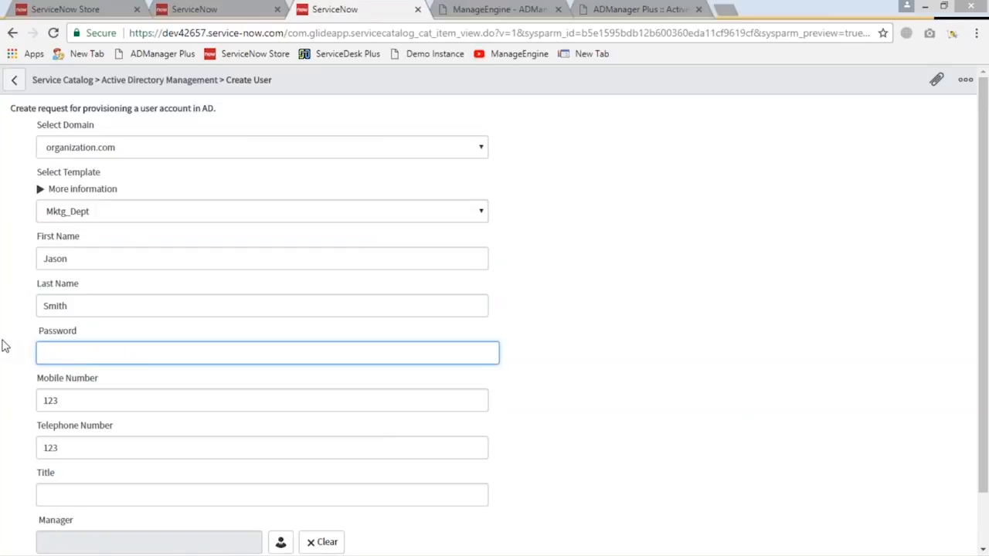
type("************")
Replace the prefilled last name with the new user's surname and submit the Create User form
double_click(102, 305)
key("BackSpace")
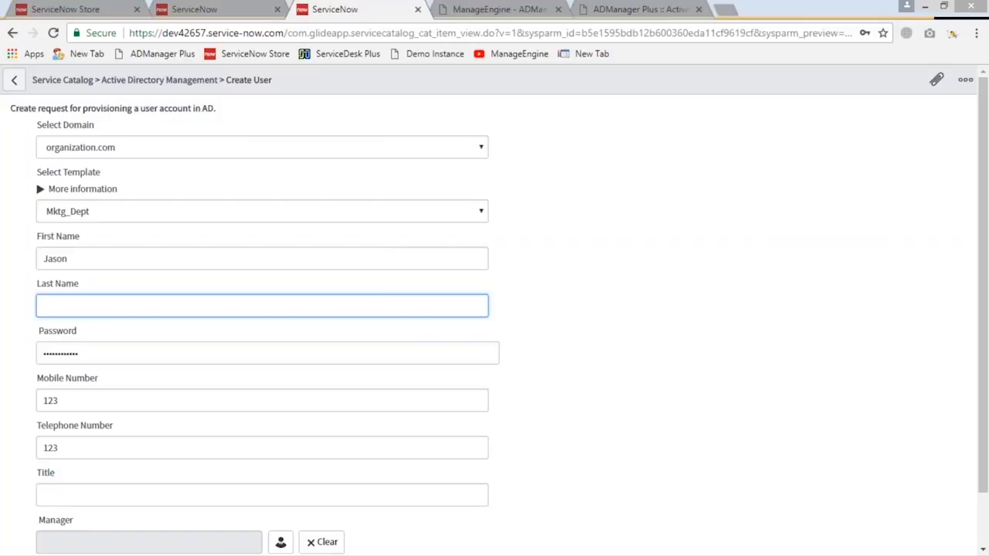
scroll(142, 288, "down", 2)
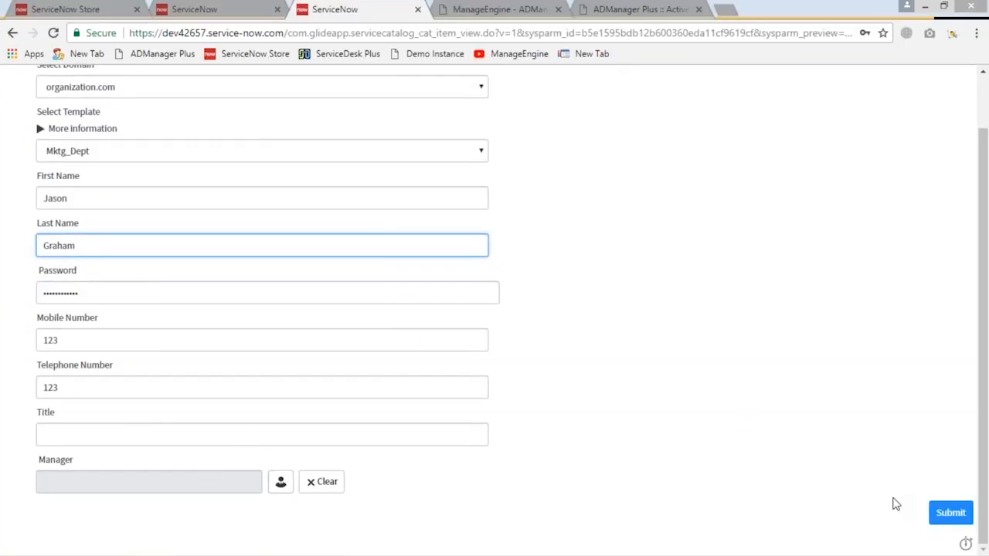
left_click(949, 513)
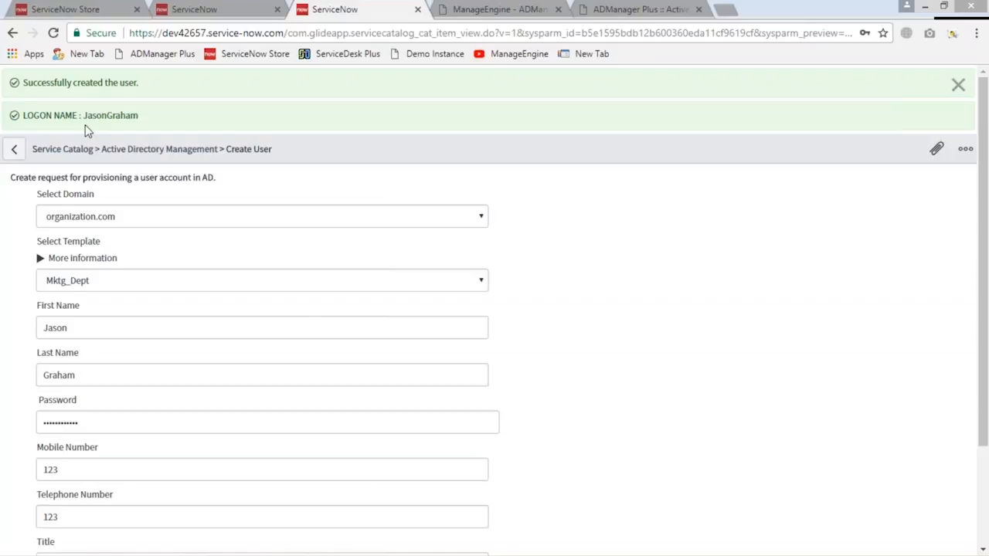
Switch to ADManager Plus, search the AD objects for the new user's logon name, and open the matching user's properties
left_click(538, 10)
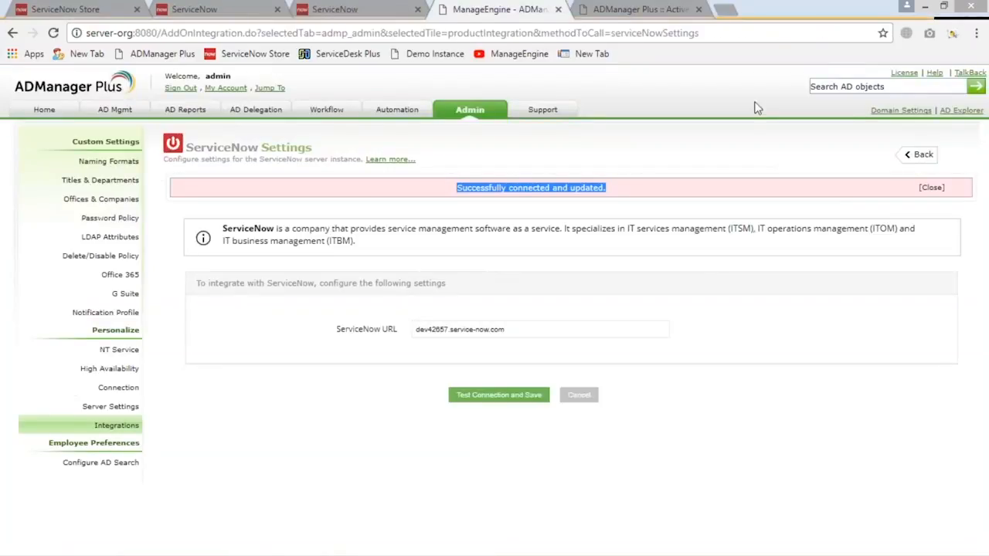
left_click(857, 86)
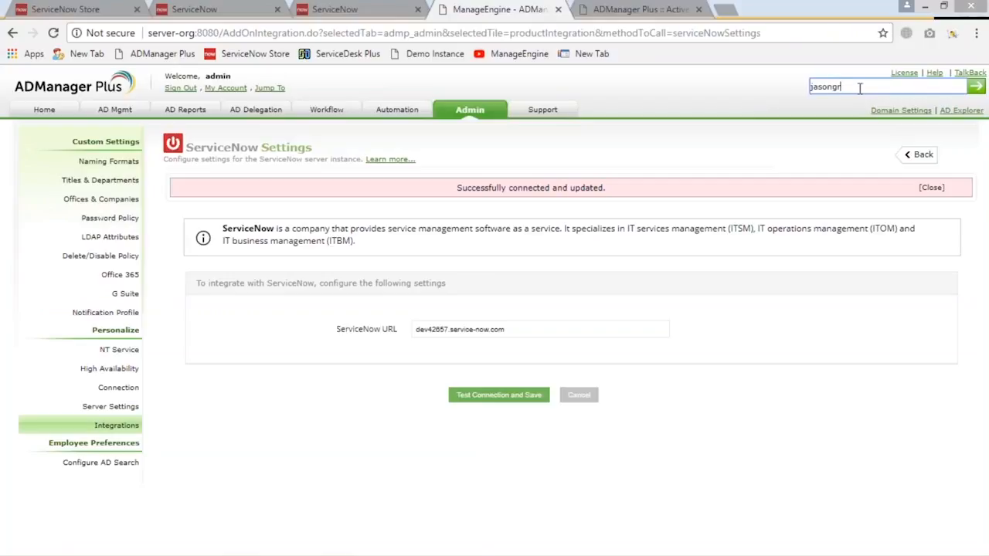
key("Return")
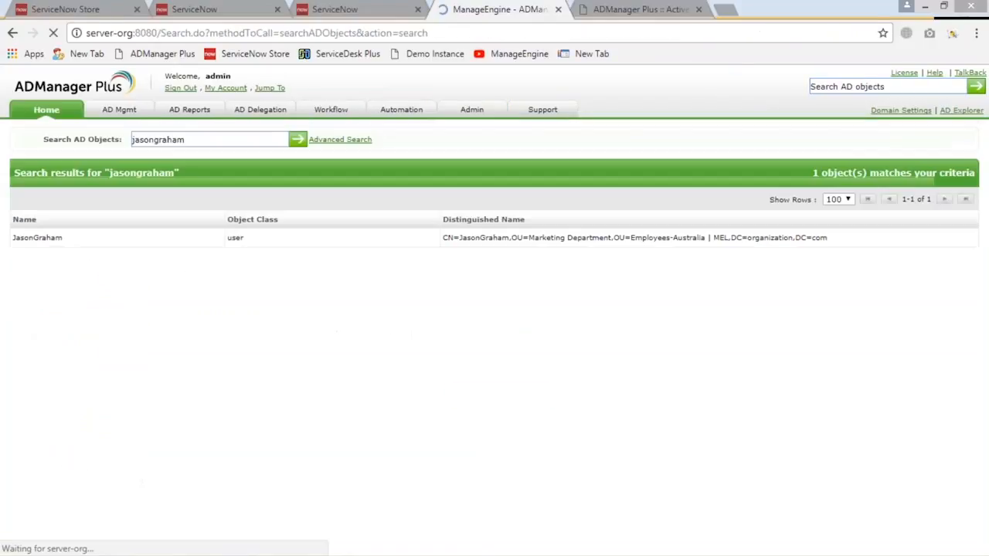
left_click(90, 248)
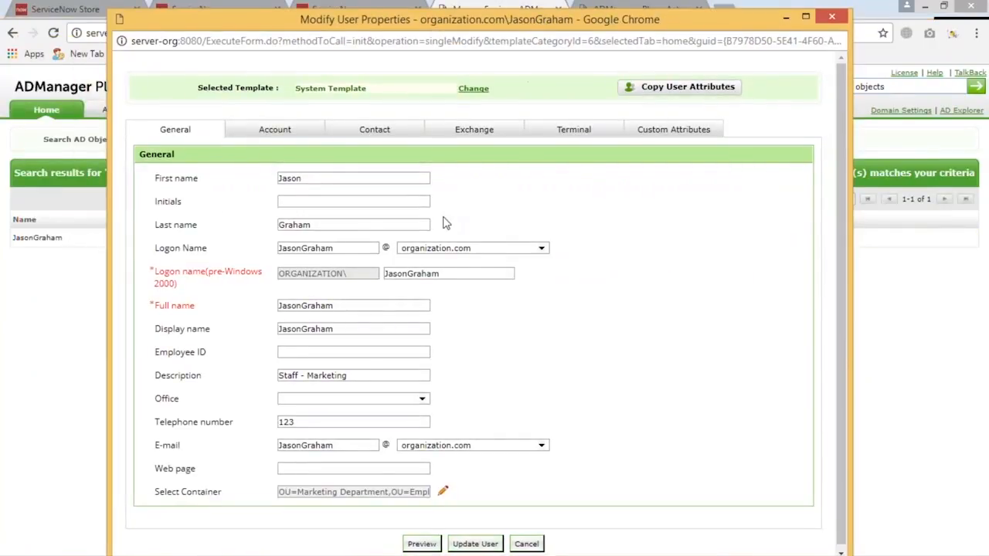
Examine the description and the selected organizational unit in the new user's general properties, and close the container selection without changes
scroll(363, 372, "down", 1)
left_click_drag(362, 372, 278, 372)
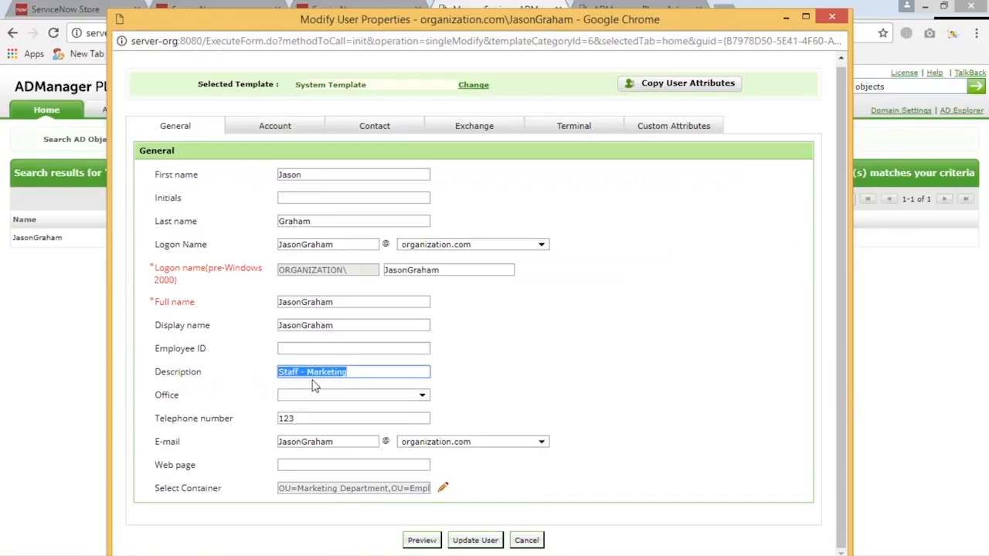
left_click(443, 488)
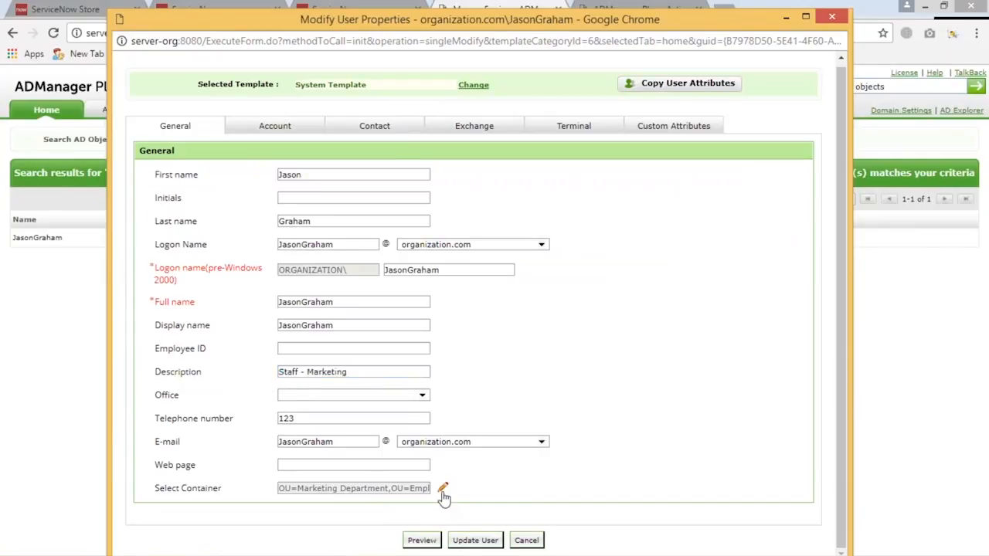
scroll(538, 365, "down", 3)
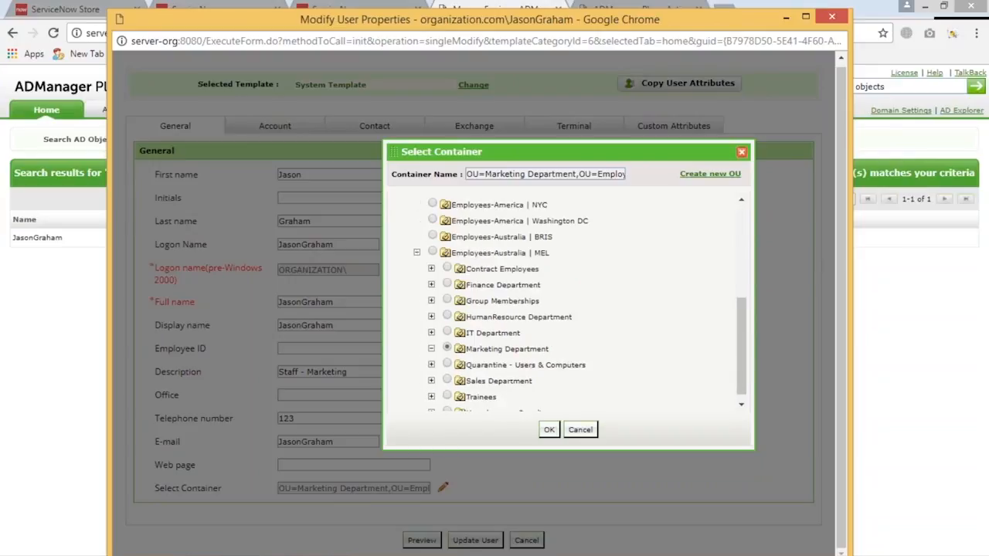
left_click_drag(466, 340, 546, 342)
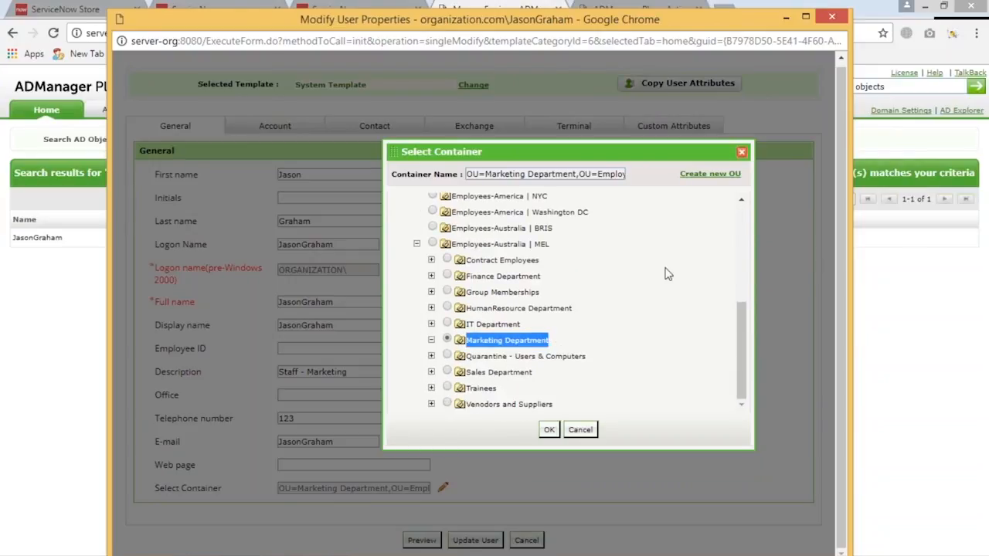
left_click(742, 152)
Examine the new user's group memberships in the account properties and the manager in the contact properties
left_click(390, 131)
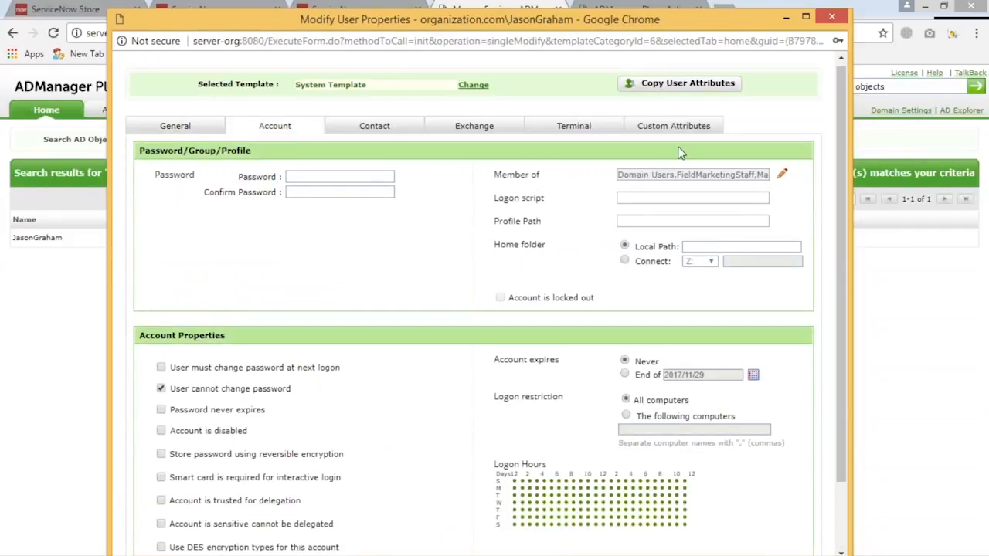
left_click(780, 176)
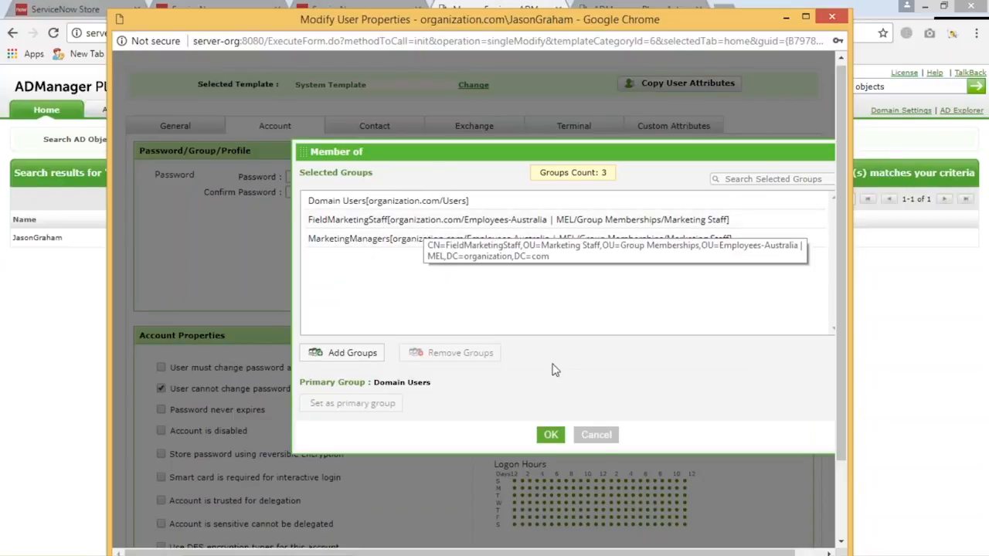
left_click(597, 437)
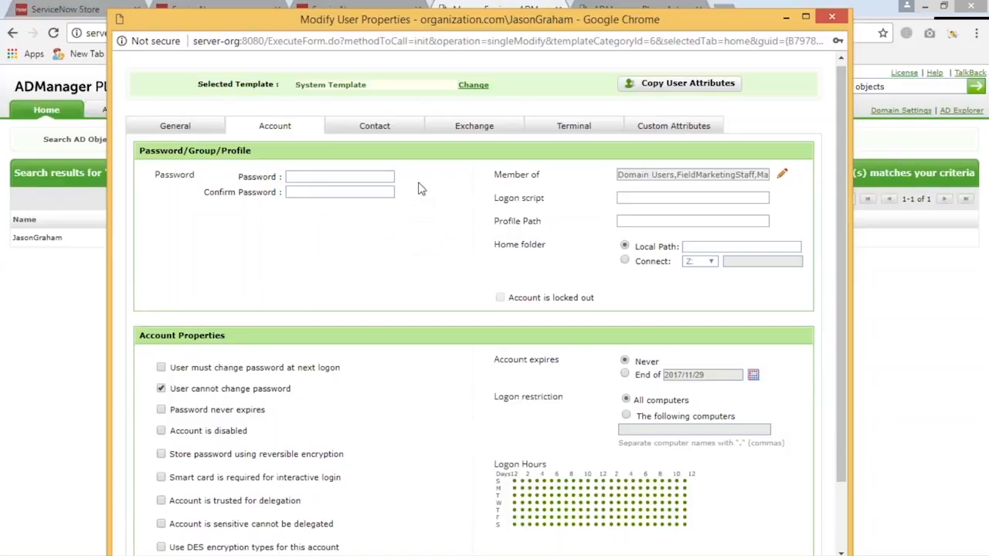
left_click(374, 126)
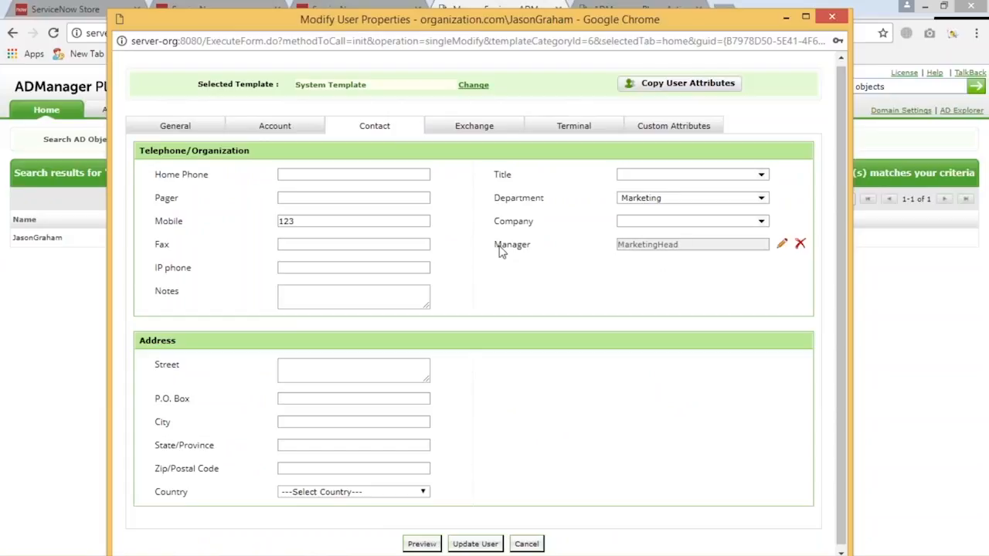
left_click_drag(499, 249, 615, 250)
Review the new user's general, account, contact and Exchange properties and close the Modify User Properties window
left_click(182, 143)
left_click(175, 129)
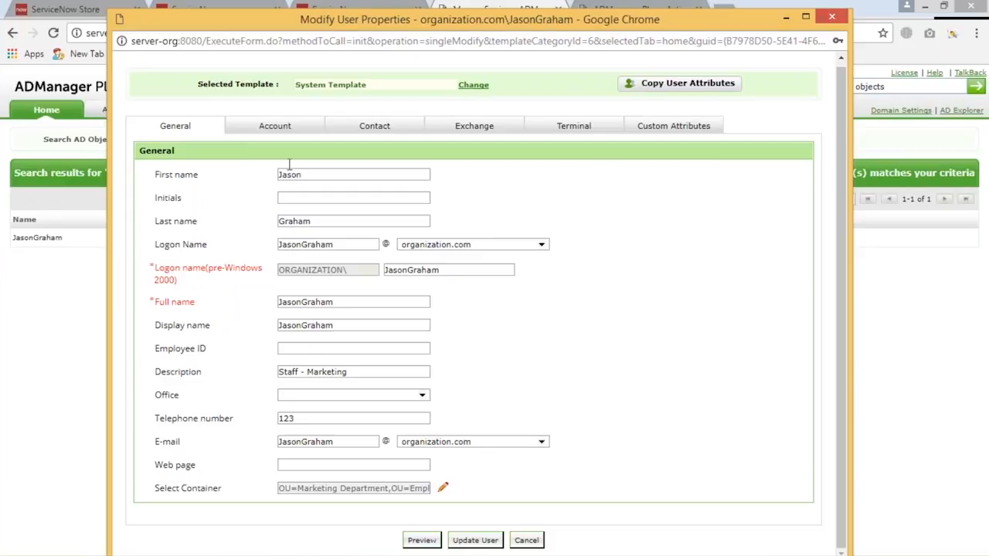
left_click(290, 128)
left_click(380, 125)
left_click(452, 130)
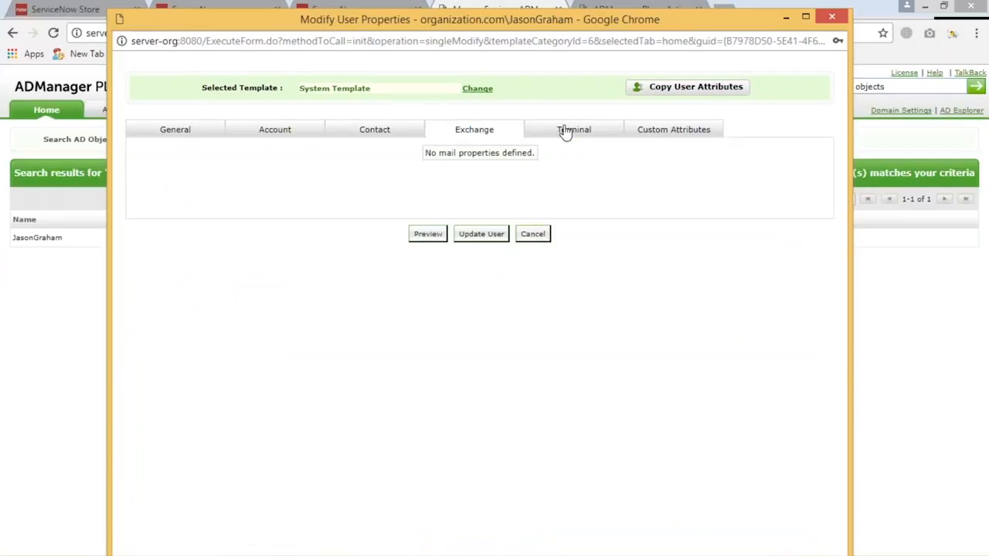
left_click(831, 16)
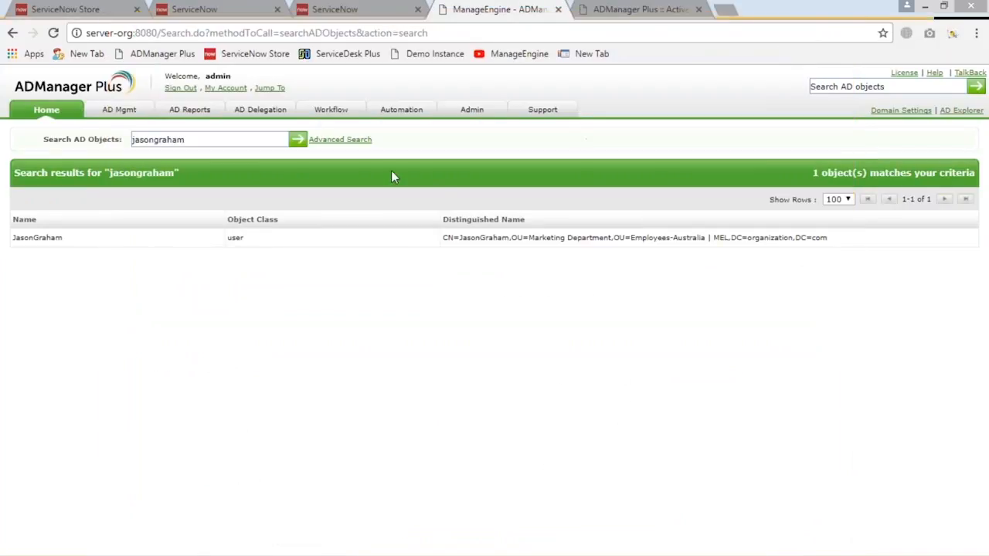
Open the AD management page, and switch to the requester's ServiceNow window to view the templates offered in the Create User form
left_click(122, 113)
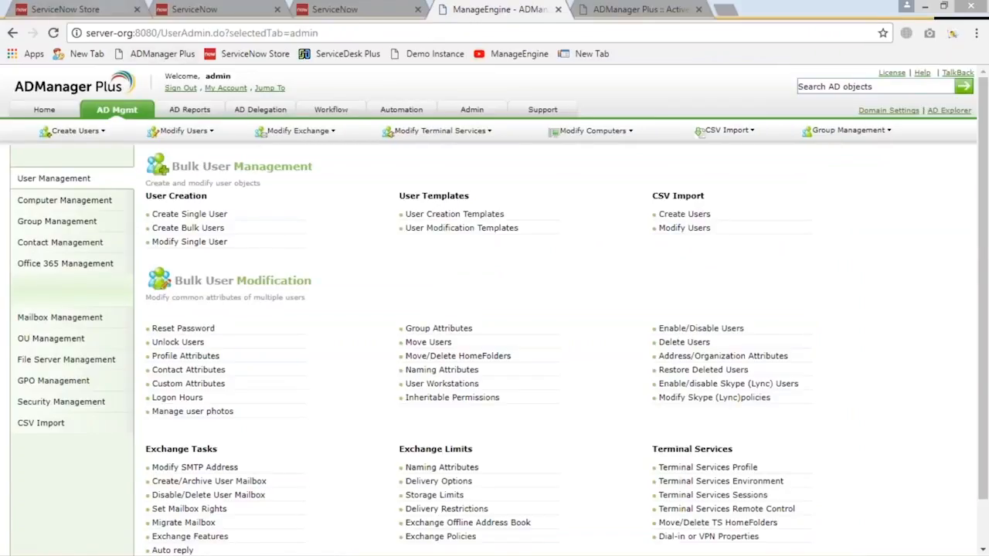
key("ctrl+1")
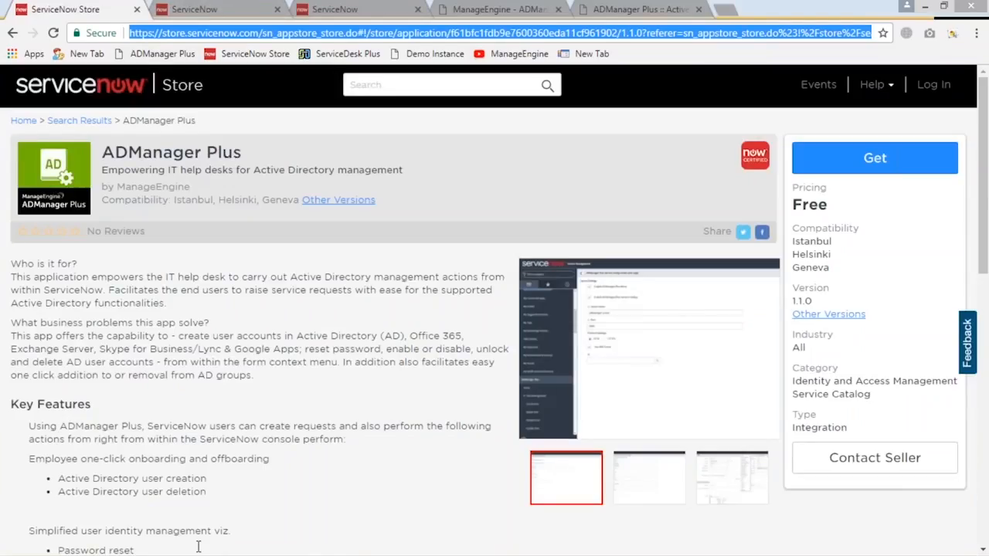
left_click(244, 547)
right_click(242, 546)
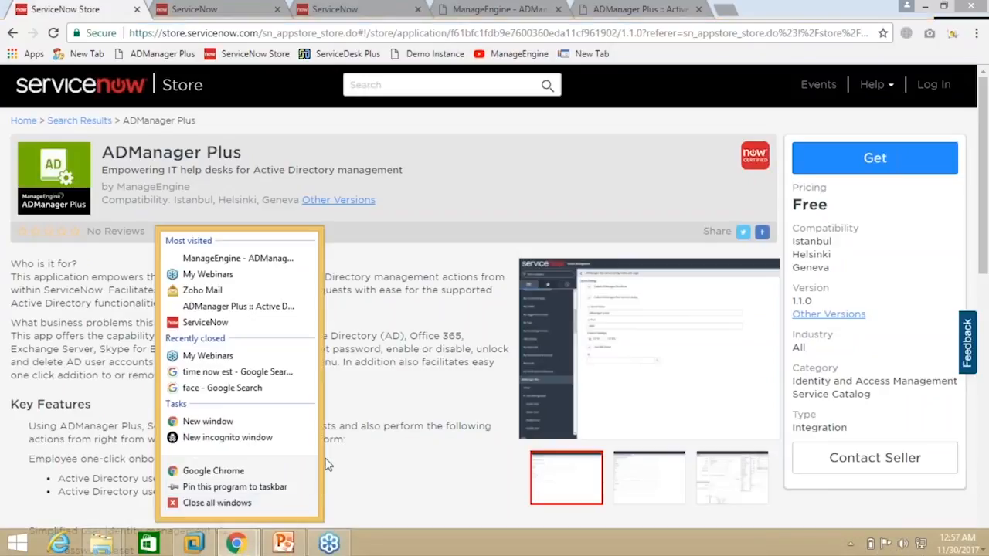
left_click(242, 546)
left_click(317, 467)
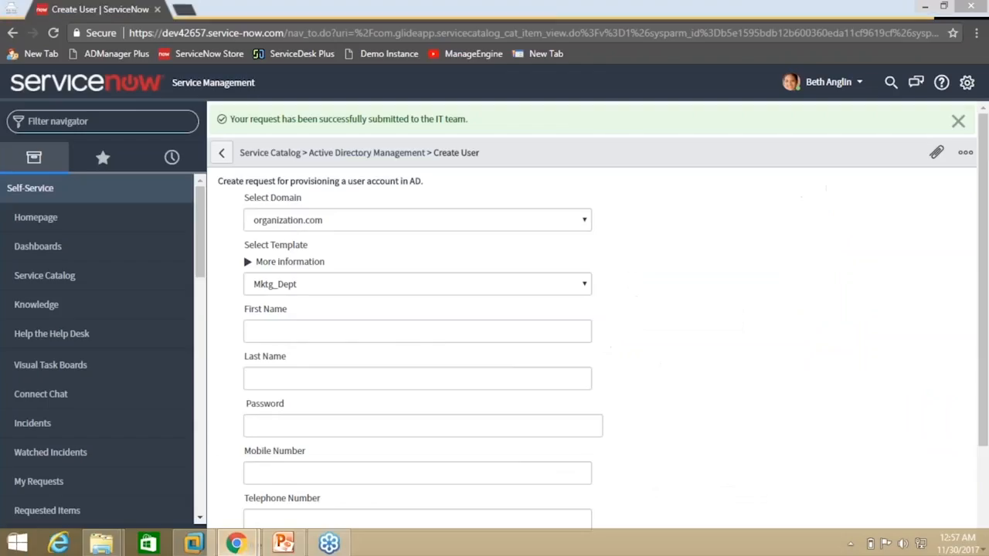
left_click(286, 286)
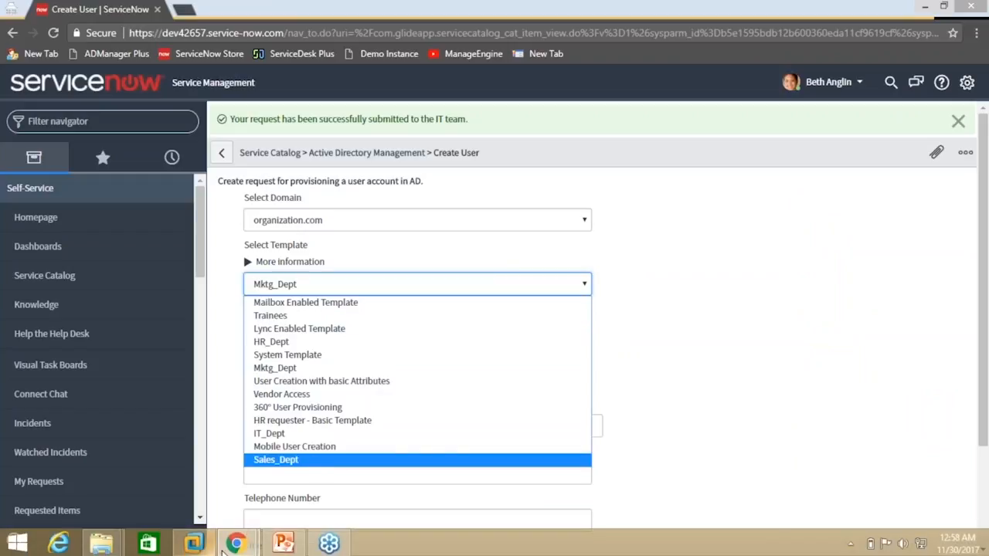
Return to ADManager Plus and open the Mktg_Dept template from the user creation templates
left_click(234, 543)
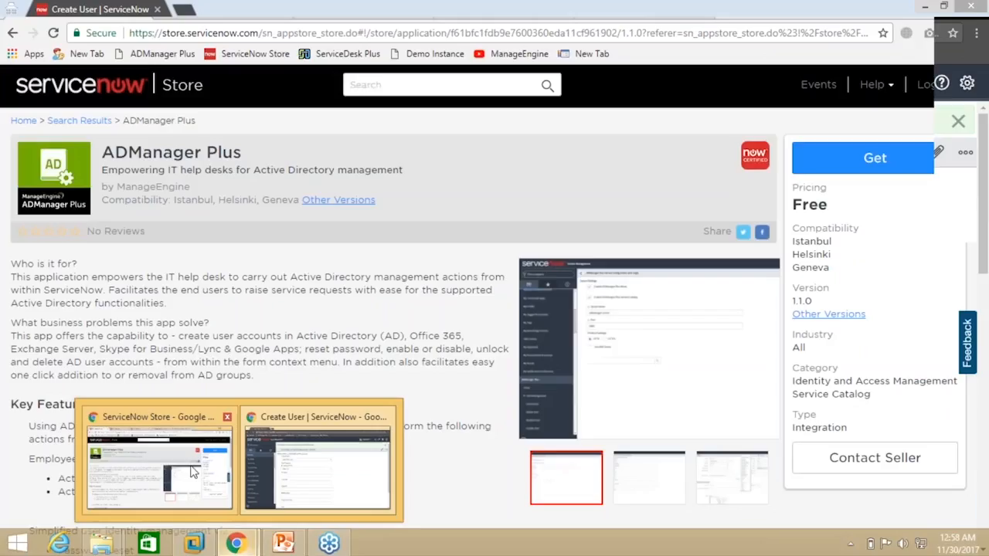
left_click(193, 472)
left_click(466, 9)
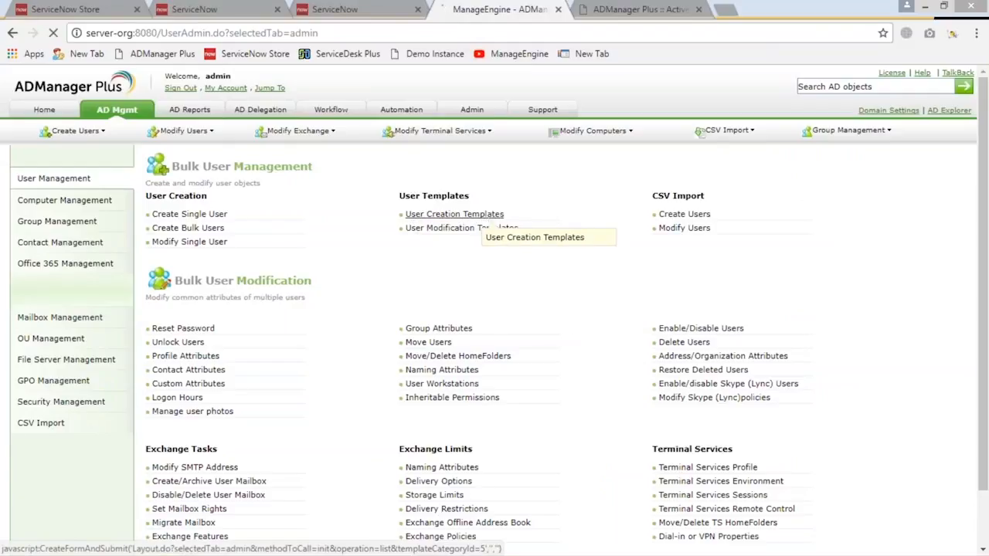
left_click(468, 216)
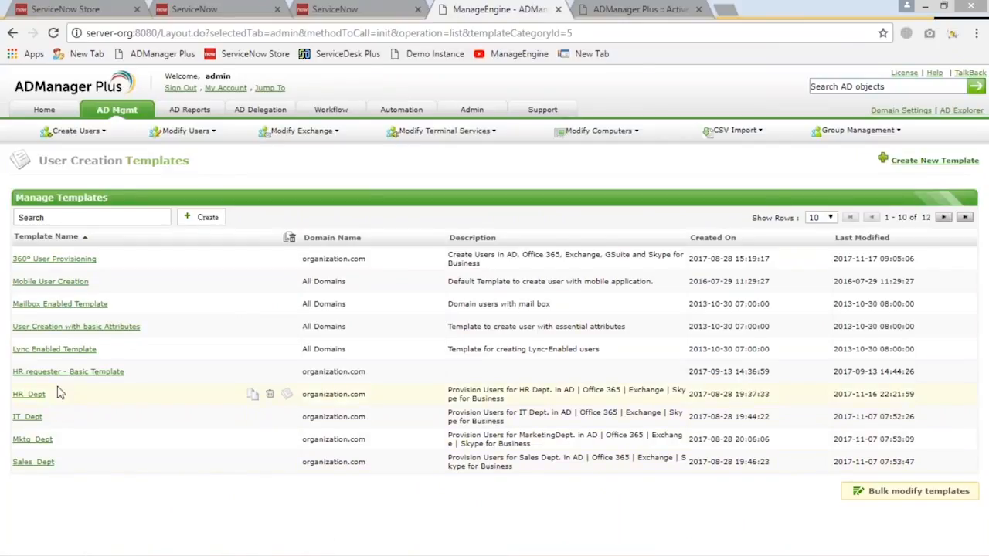
left_click(36, 443)
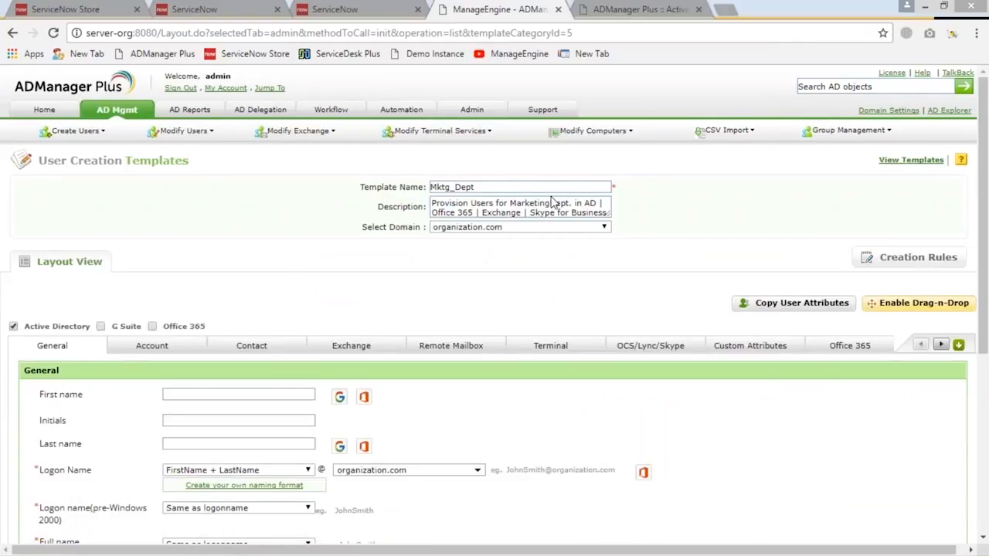
Examine the Mktg_Dept template's general settings, including the naming formats, description and container
scroll(614, 198, "down", 3)
scroll(468, 258, "down", 2)
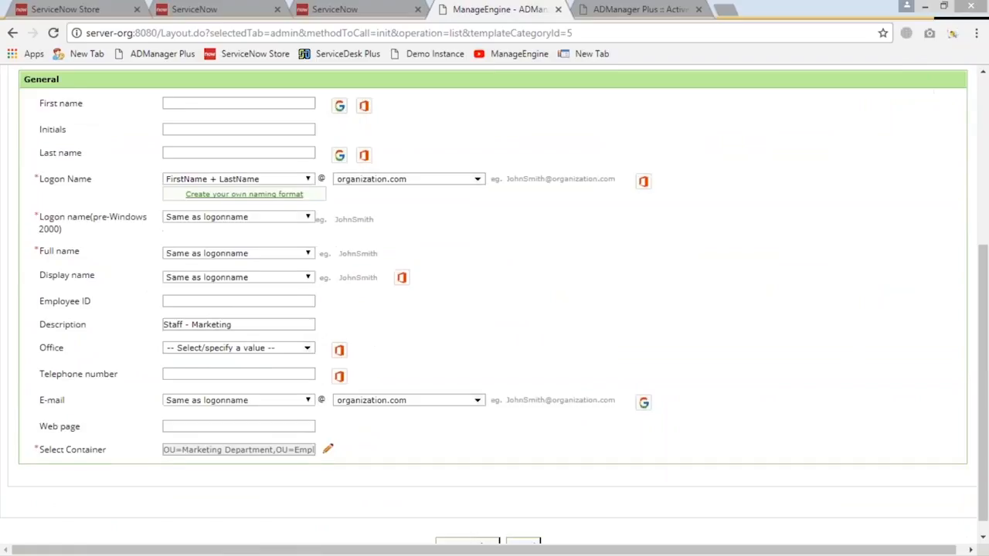
triple_click(211, 307)
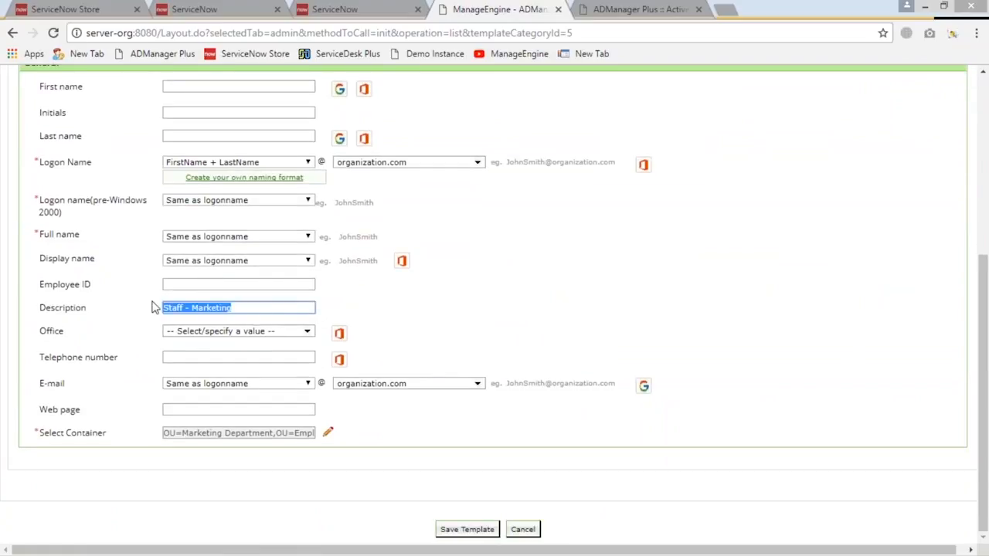
scroll(276, 432, "up", 3)
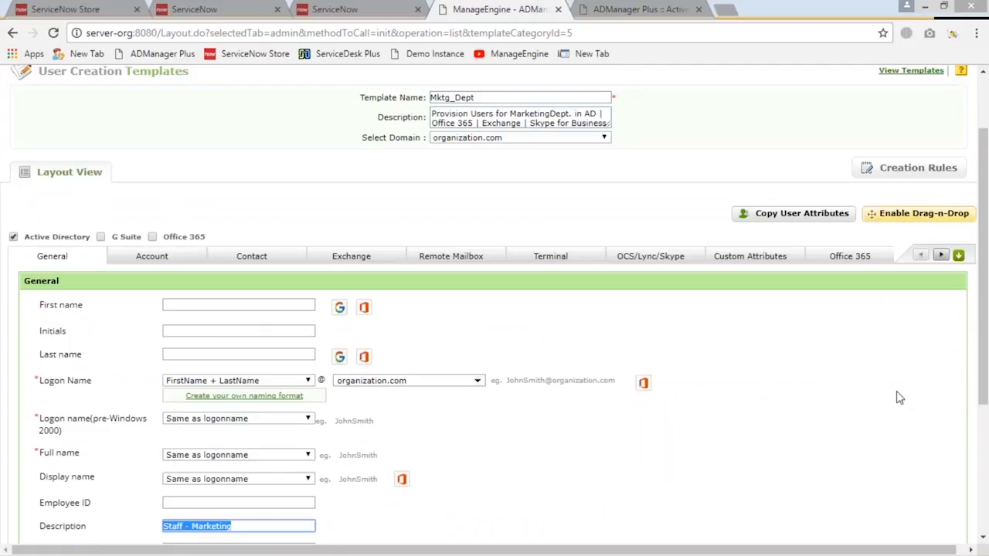
scroll(900, 398, "down", 1)
scroll(899, 398, "down", 1)
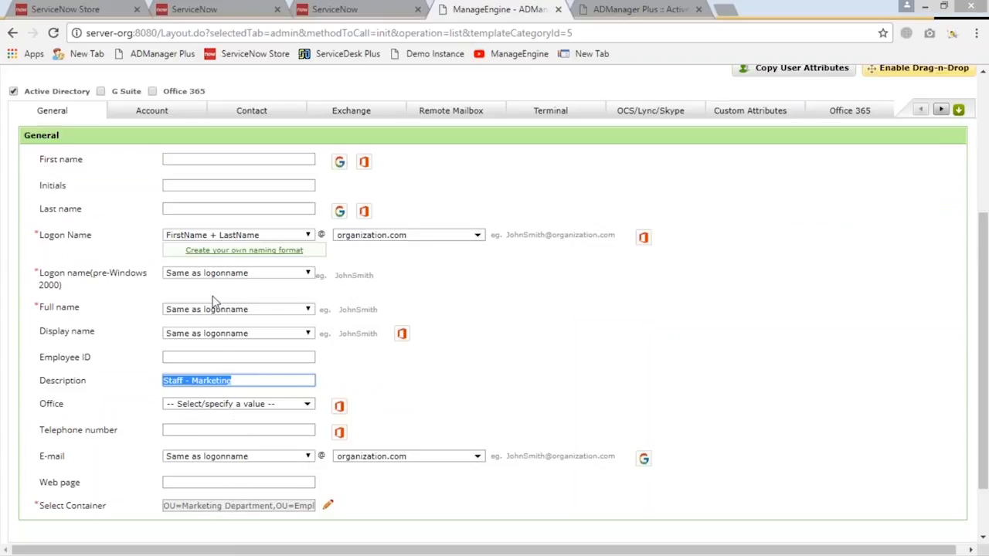
Examine the password and group settings in the Mktg_Dept template's account section and the department and manager in its contact section
left_click(152, 113)
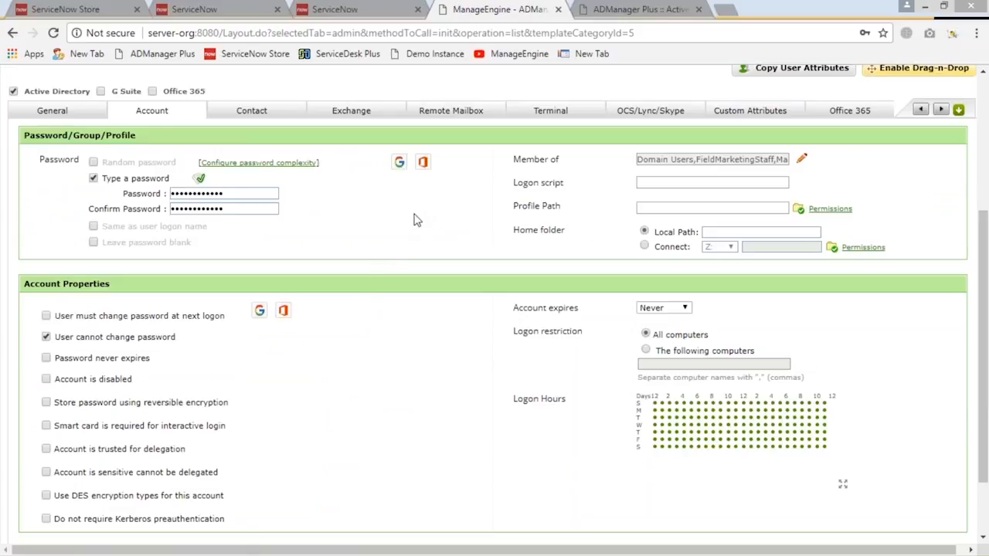
scroll(307, 222, "up", 1)
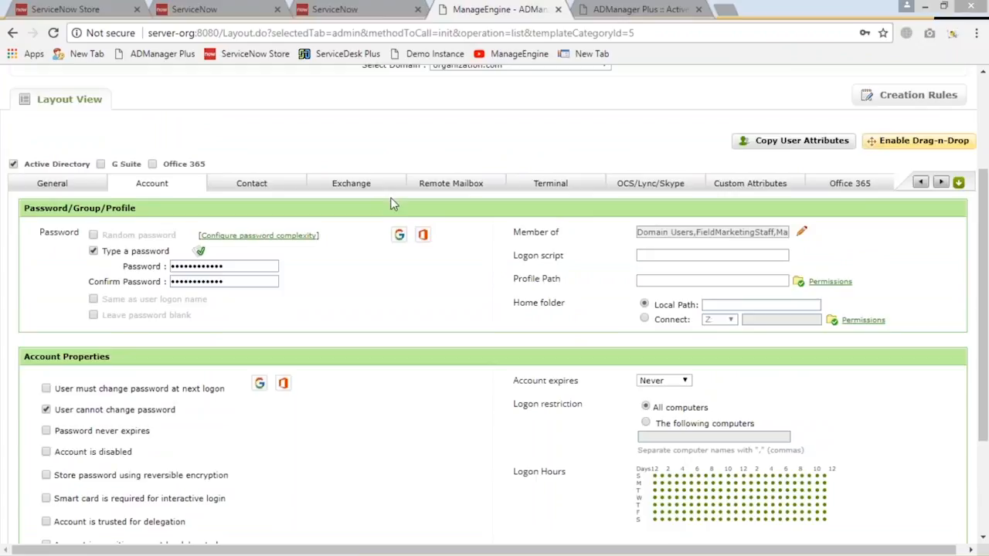
left_click(253, 190)
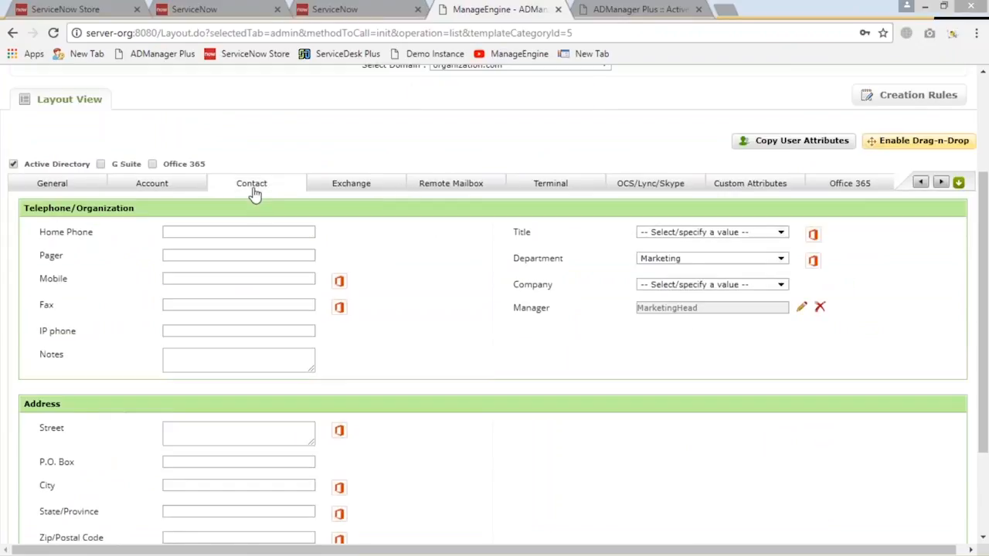
Examine the Mktg_Dept template's Exchange options with MailBox Enabled User chosen and its Office 365 user creation options
left_click(341, 185)
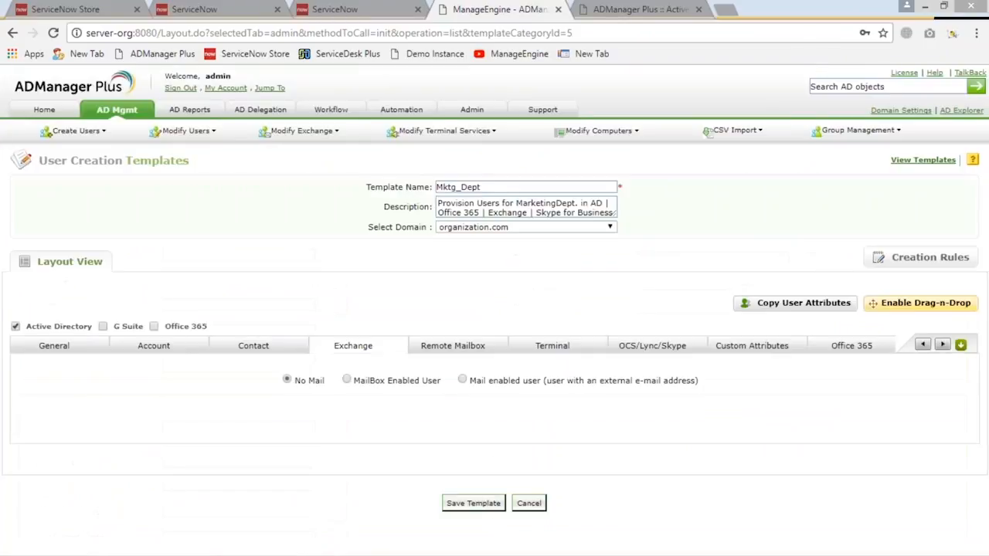
left_click(347, 380)
scroll(340, 381, "down", 4)
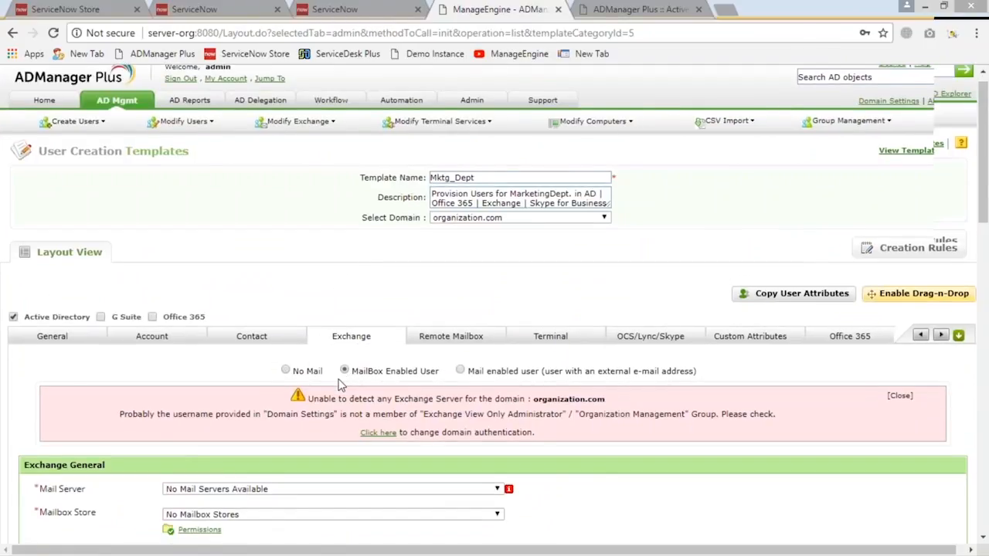
scroll(336, 380, "down", 3)
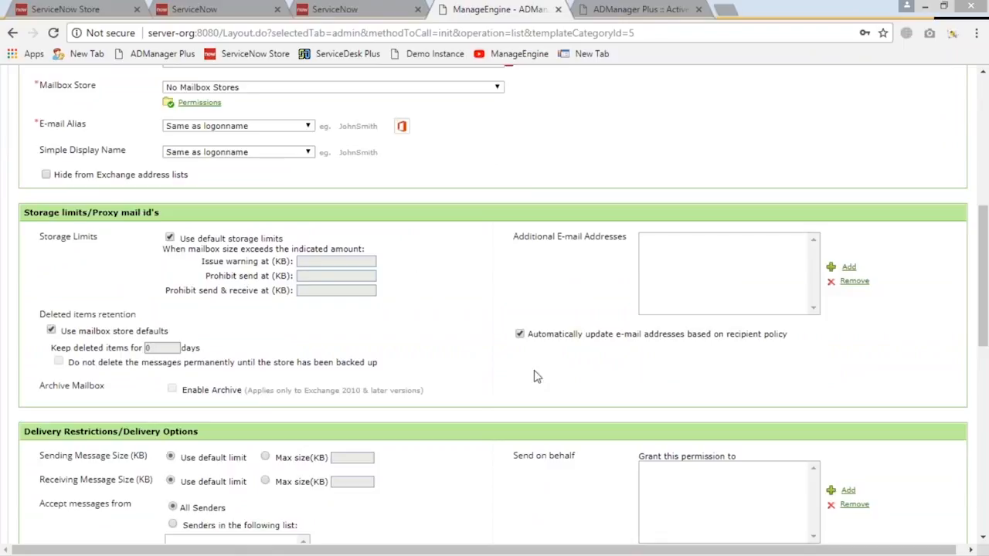
scroll(547, 375, "up", 4)
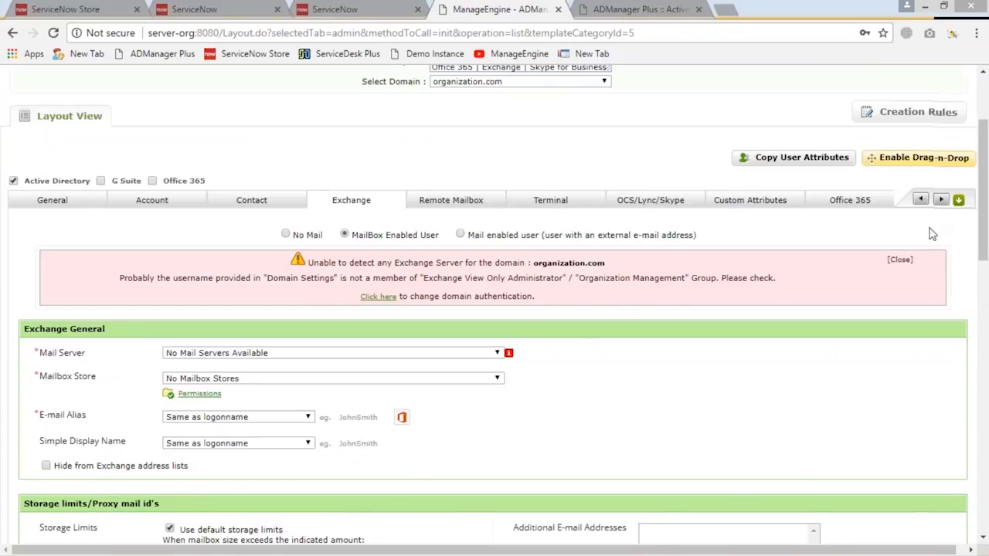
scroll(896, 262, "up", 1)
left_click(853, 275)
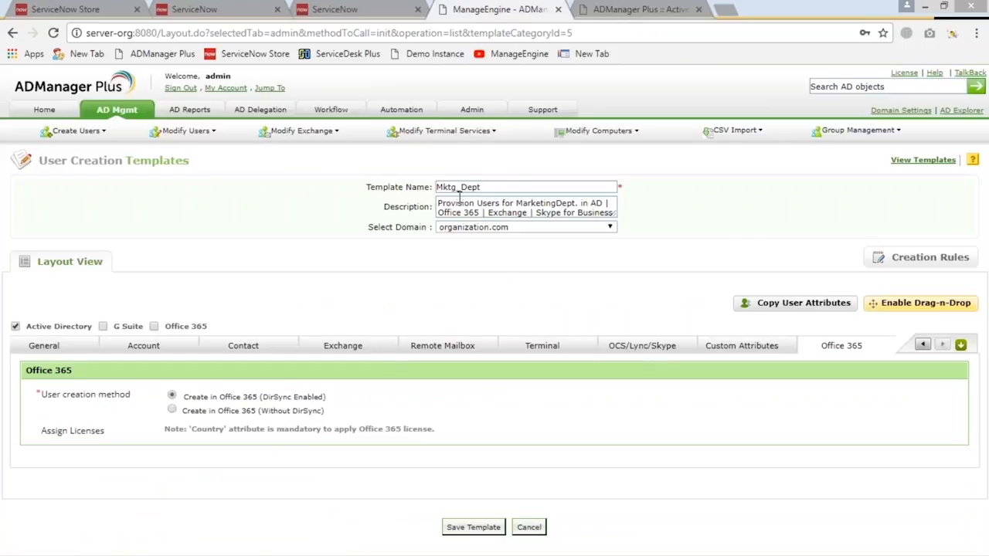
Try adding G Suite and Office 365 alongside Active Directory as provisioning targets of the Mktg_Dept template
left_click_drag(481, 187, 357, 181)
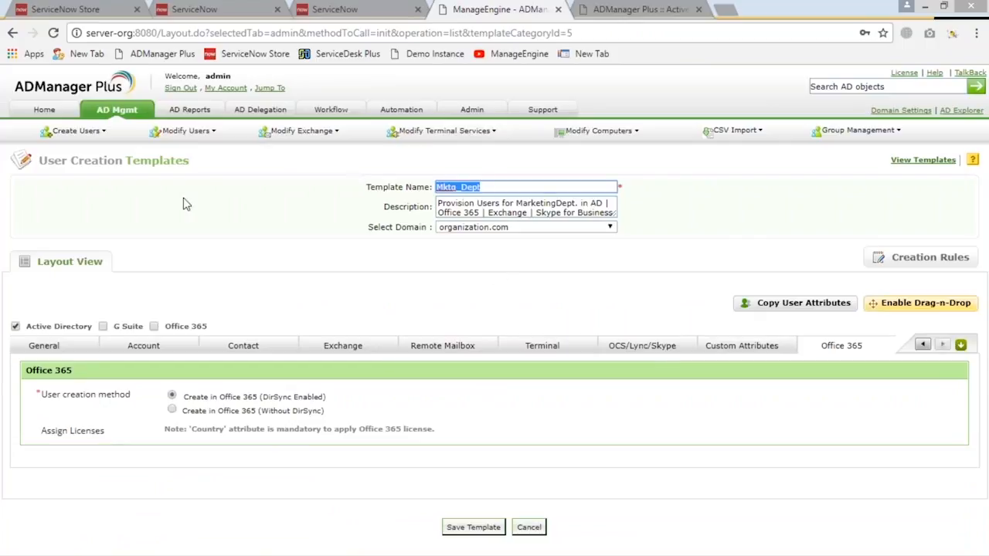
left_click(103, 326)
left_click(154, 327)
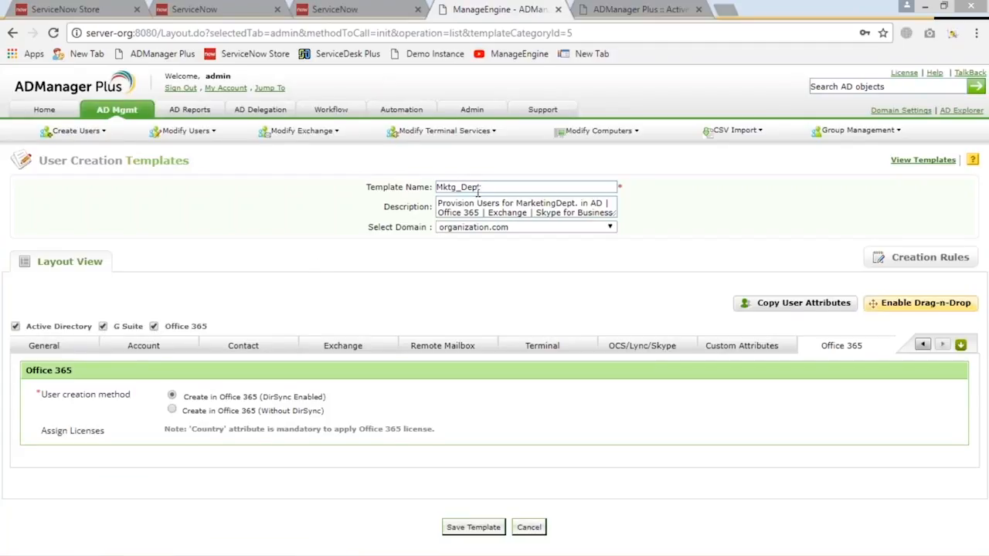
left_click(154, 326)
Leave the Mktg_Dept template and open the Trainees template from the second page of user creation templates
left_click(186, 132)
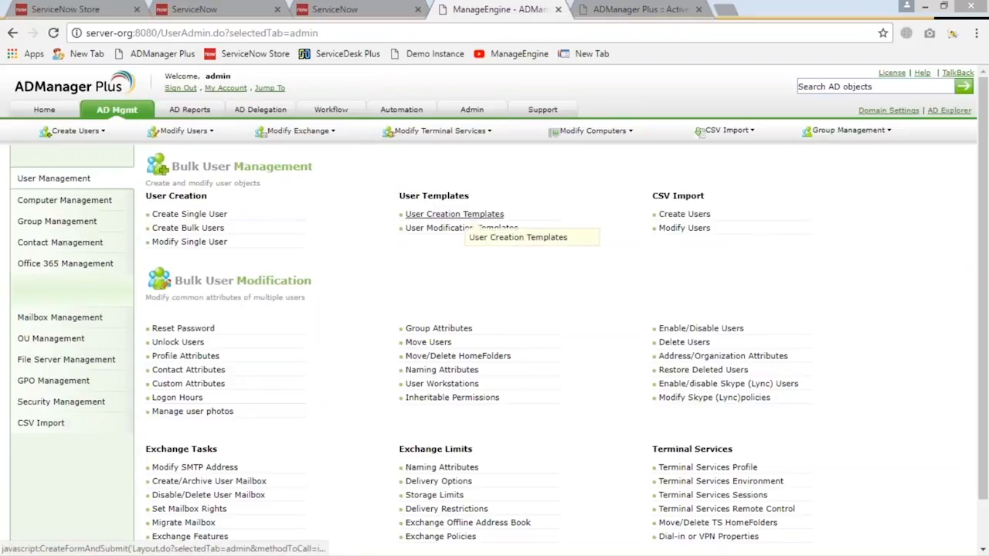
left_click(462, 216)
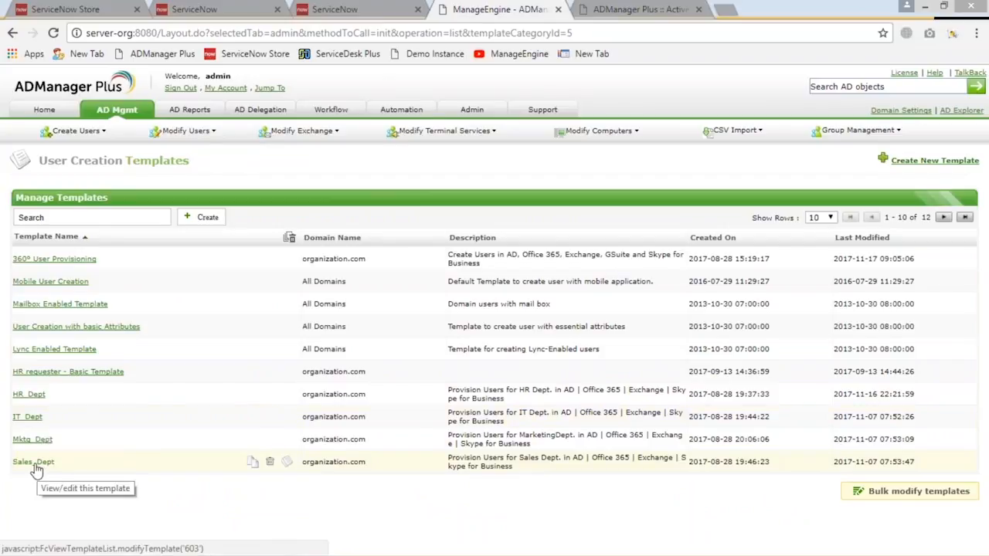
left_click(943, 218)
left_click(37, 264)
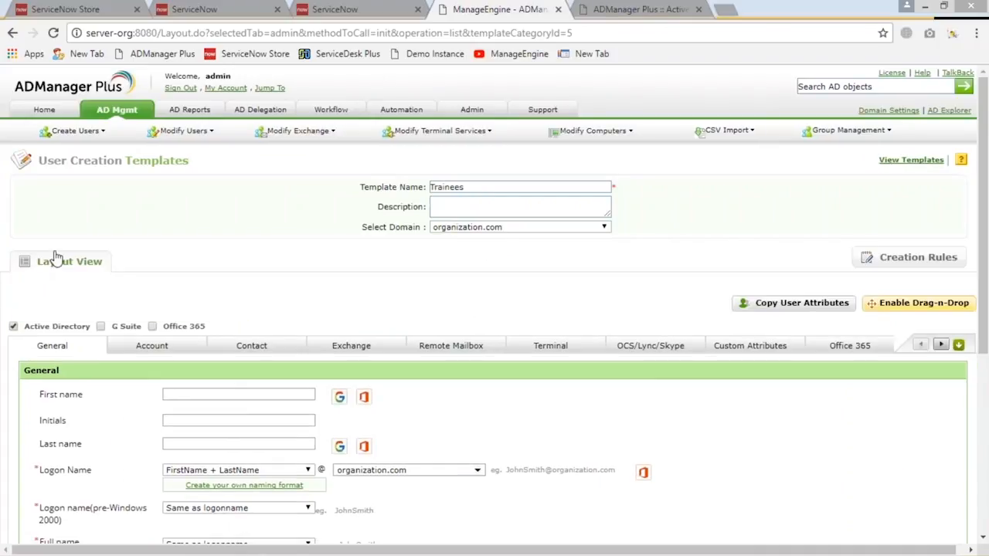
Examine the Trainees template's description and container, its password and group settings, and its contact attributes
scroll(207, 230, "down", 4)
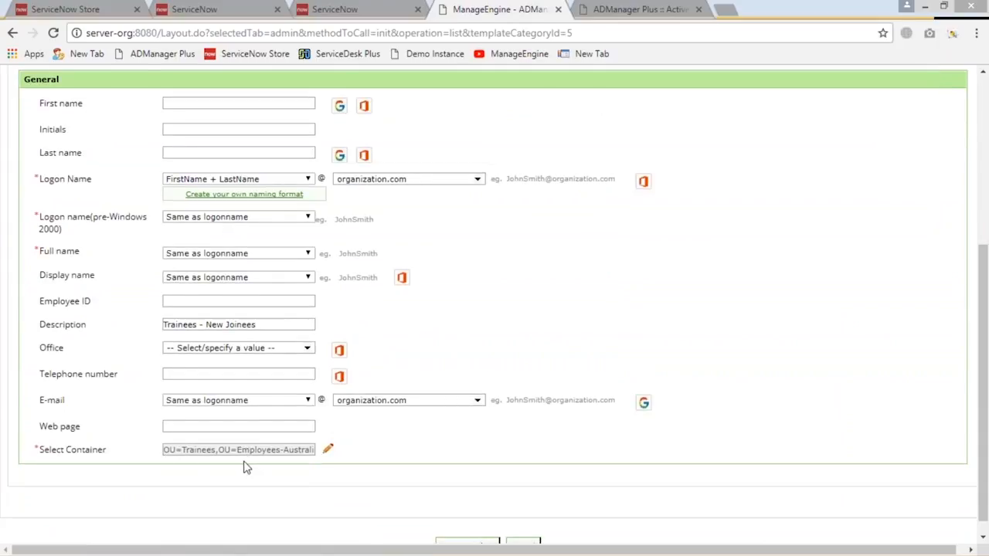
scroll(324, 324, "up", 2)
left_click(192, 203)
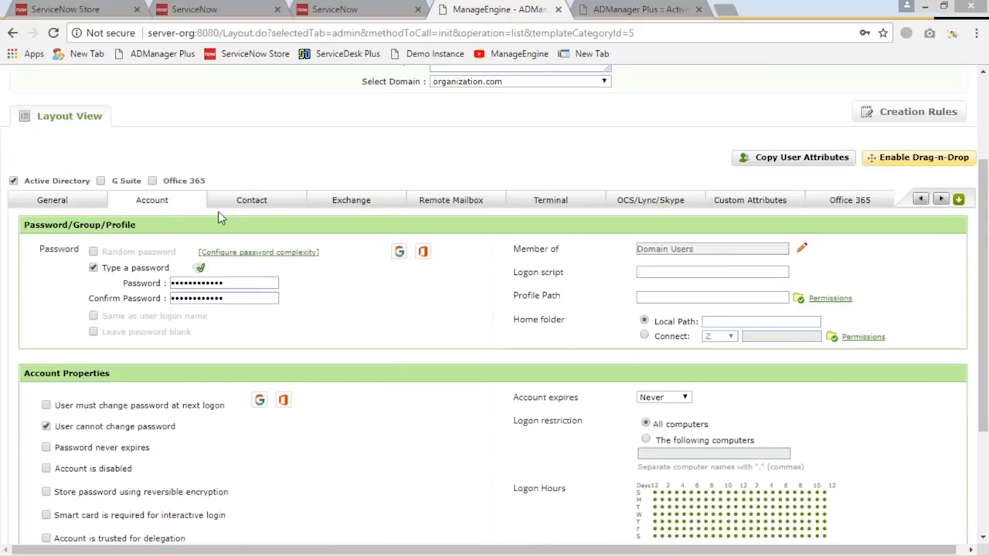
left_click(245, 201)
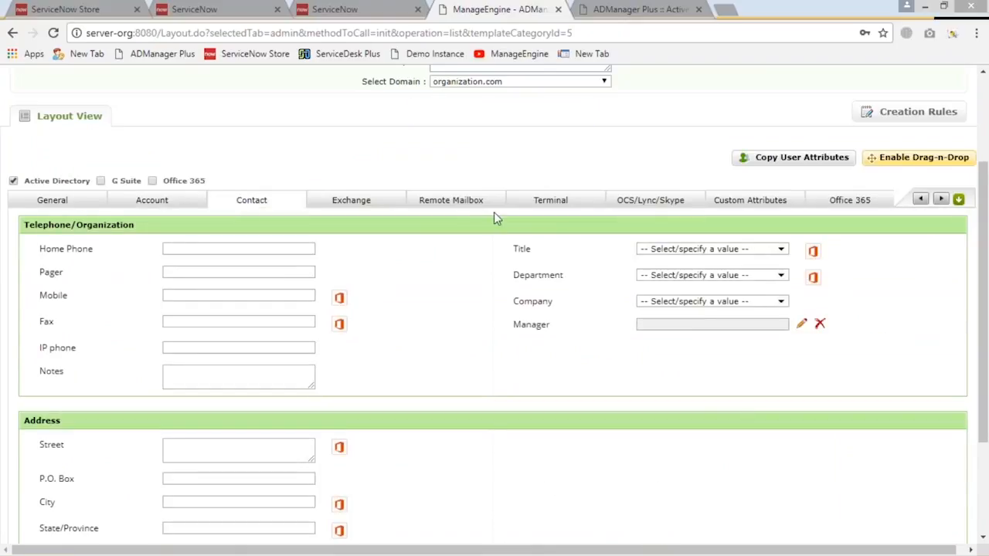
left_click(35, 206)
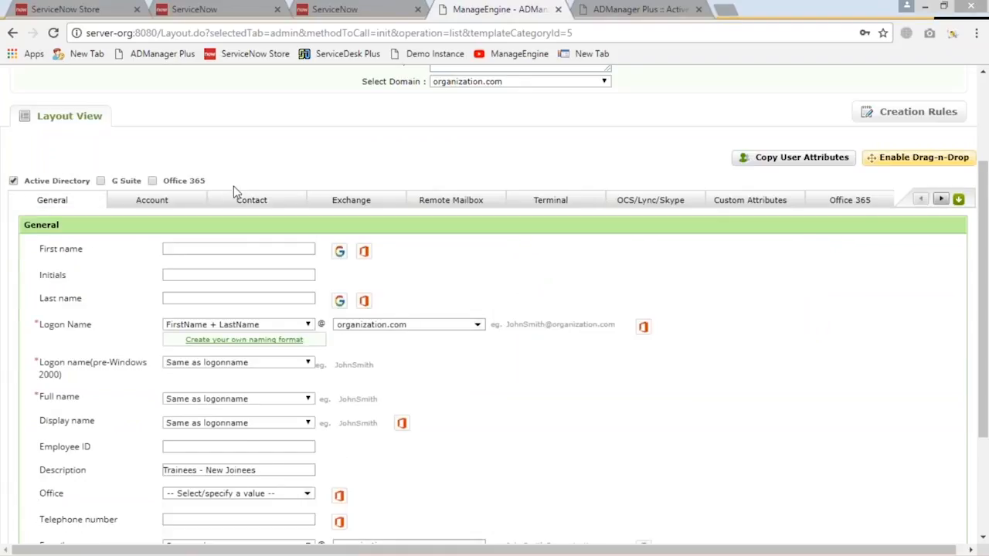
Return to the ADManager Plus home dashboard, and switch to ServiceNow to view the ADManager Plus server configuration and login settings
scroll(231, 188, "up", 3)
left_click(45, 111)
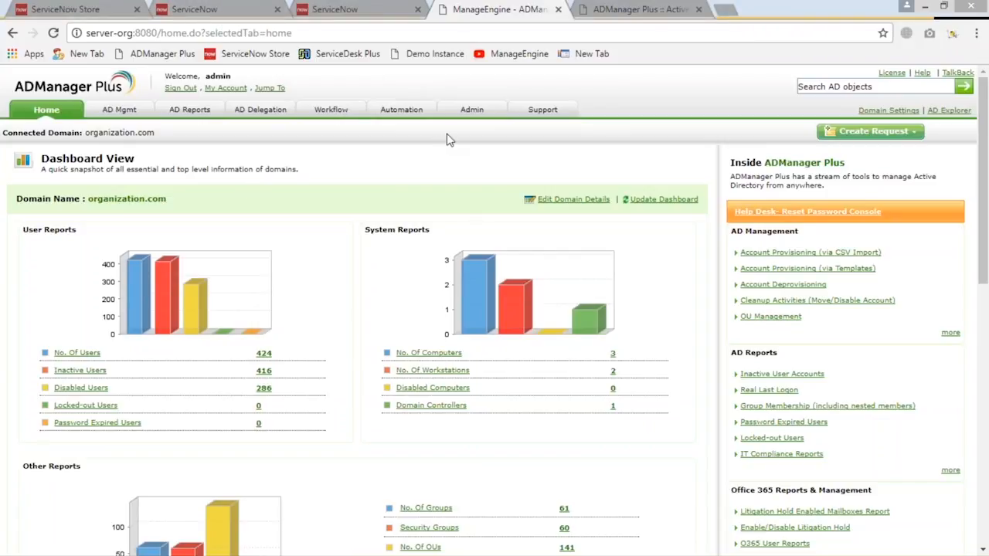
left_click(225, 15)
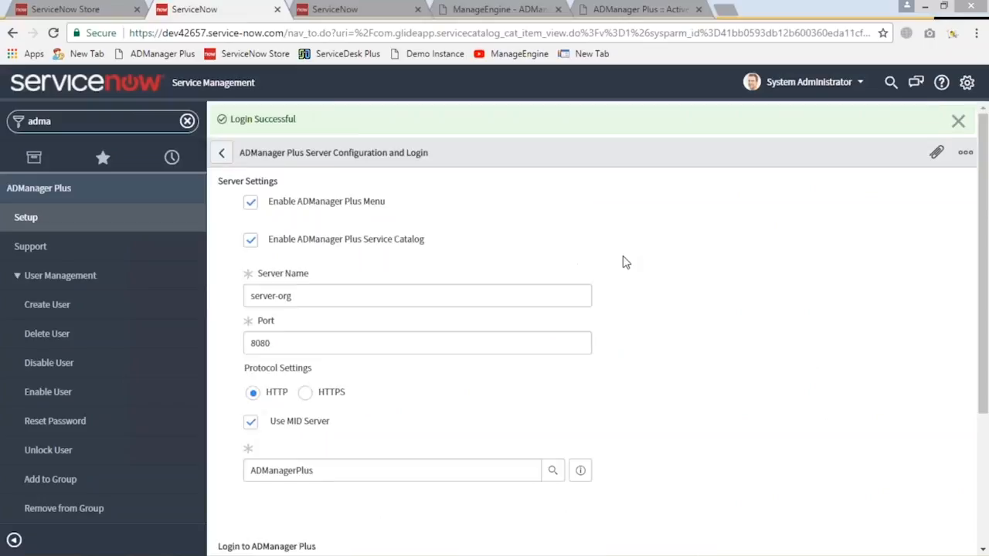
scroll(624, 260, "down", 3)
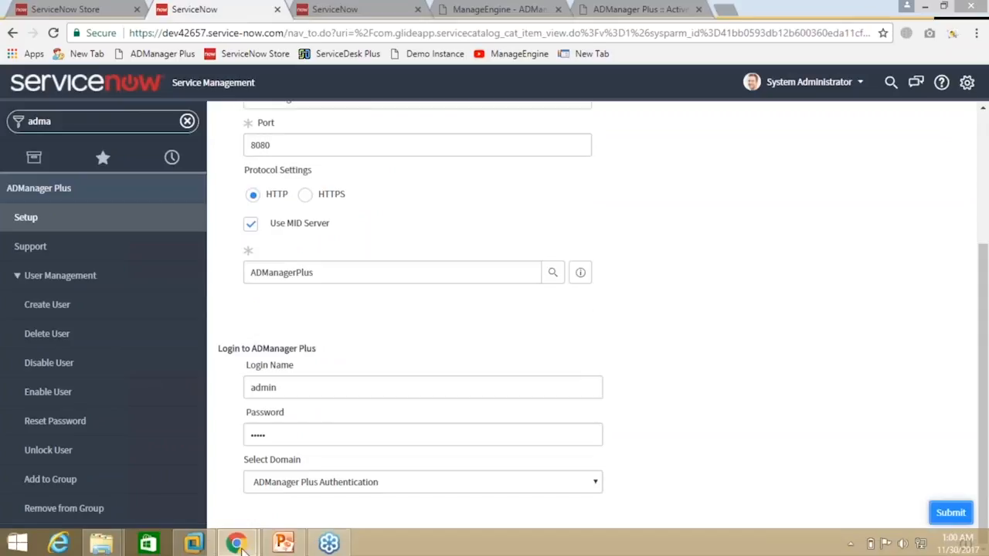
Switch to the PowerPoint presentation and highlight "360° user provisioning" and "smart templates" on the integration slide
mouse_move(284, 544)
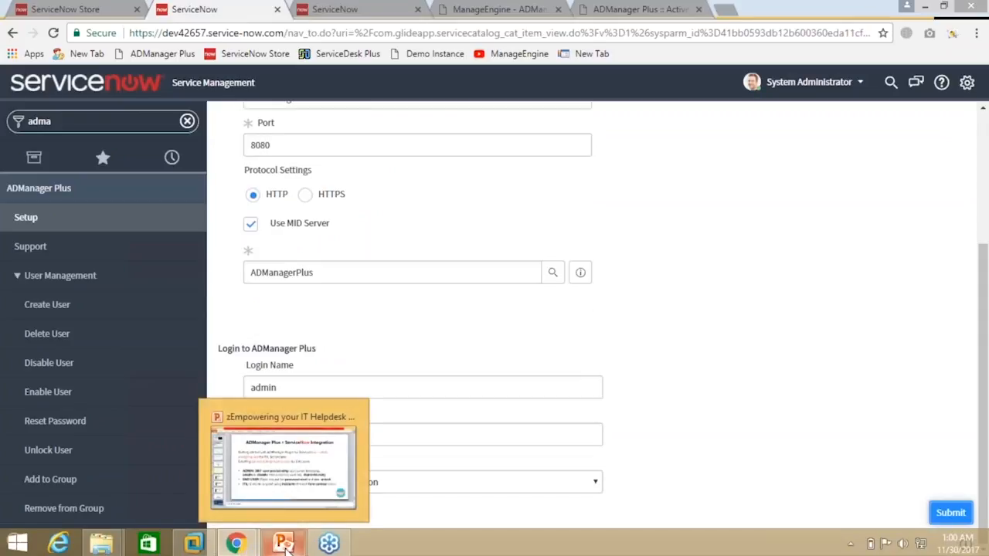
left_click(299, 482)
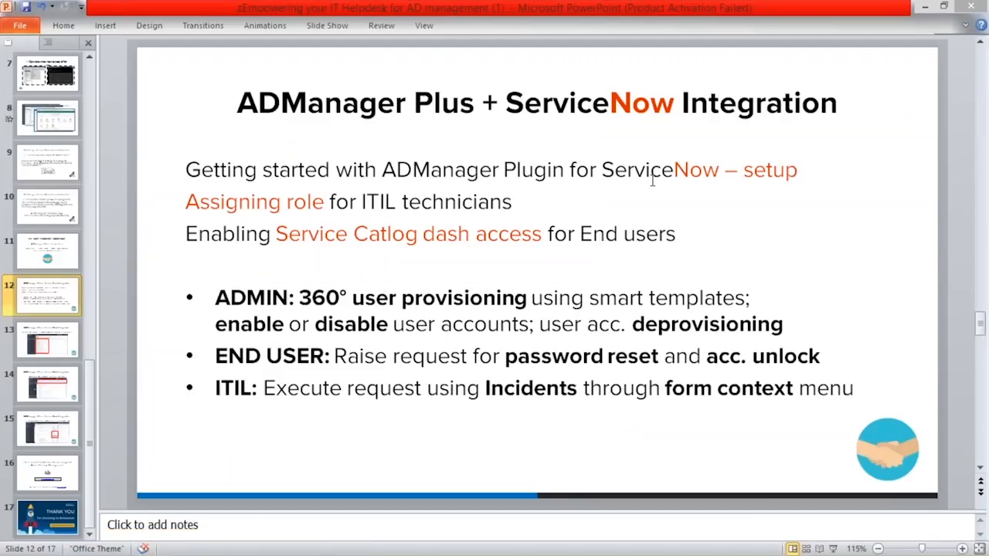
left_click_drag(300, 300, 526, 307)
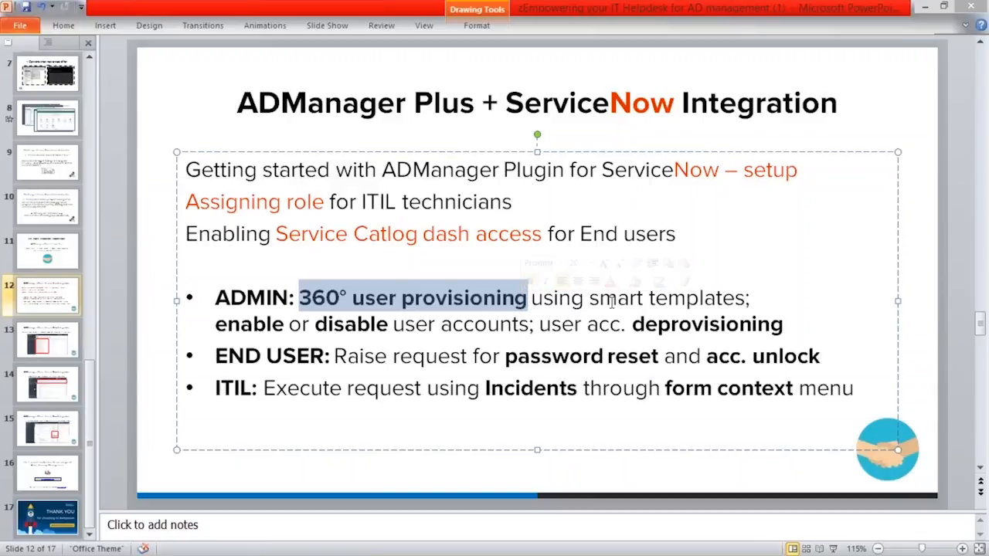
left_click_drag(589, 300, 711, 300)
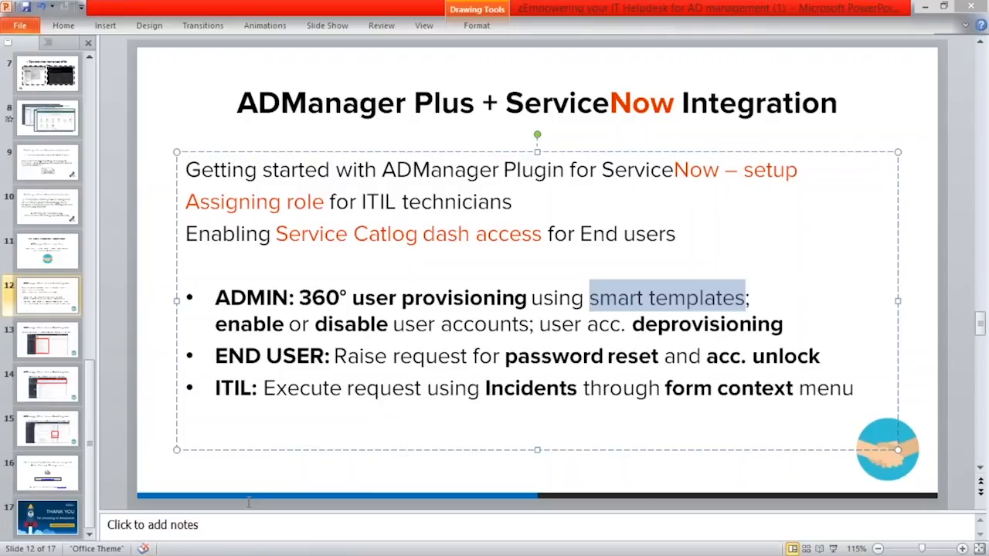
Switch to the requester's ServiceNow window and open the Reset Password request from the Service Catalog's Active Directory Management category
mouse_move(236, 543)
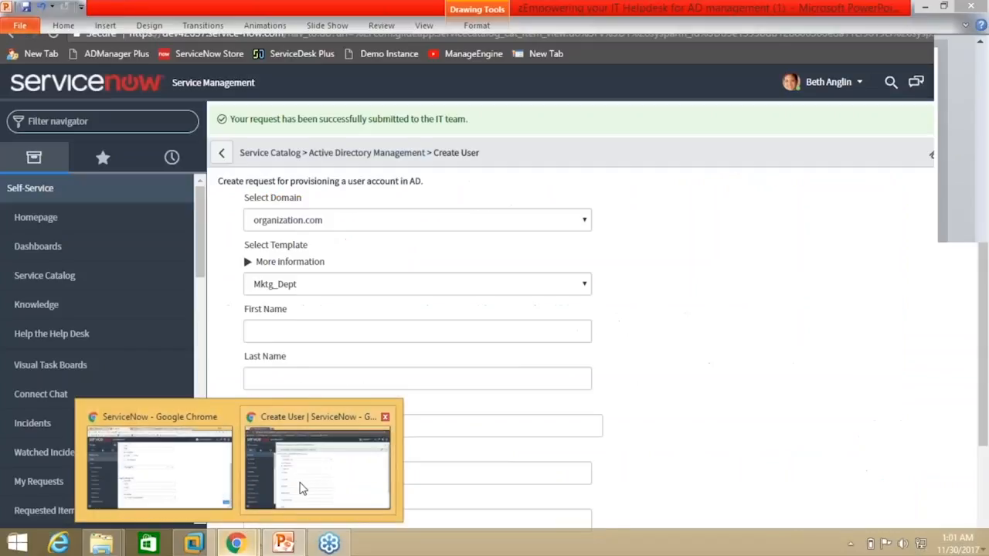
left_click(301, 488)
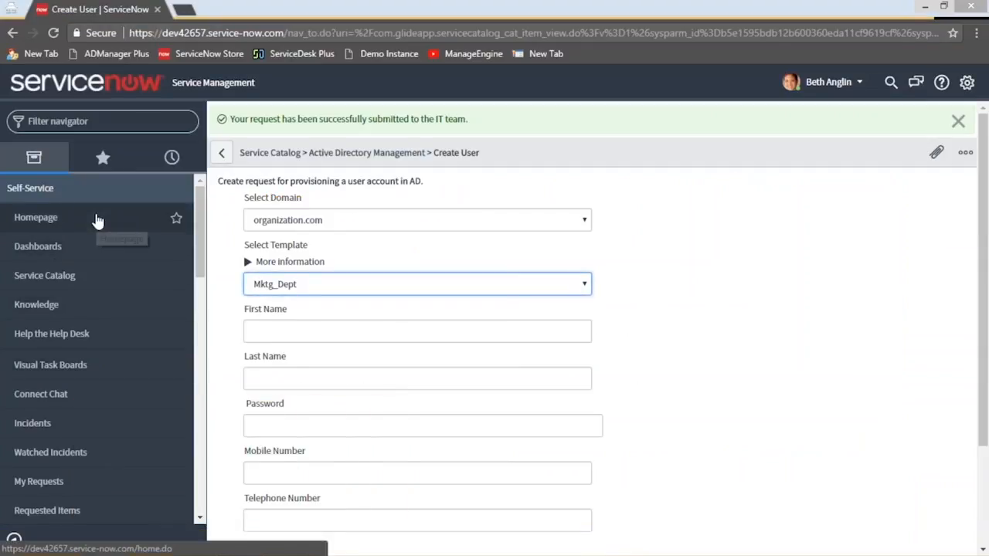
left_click(54, 276)
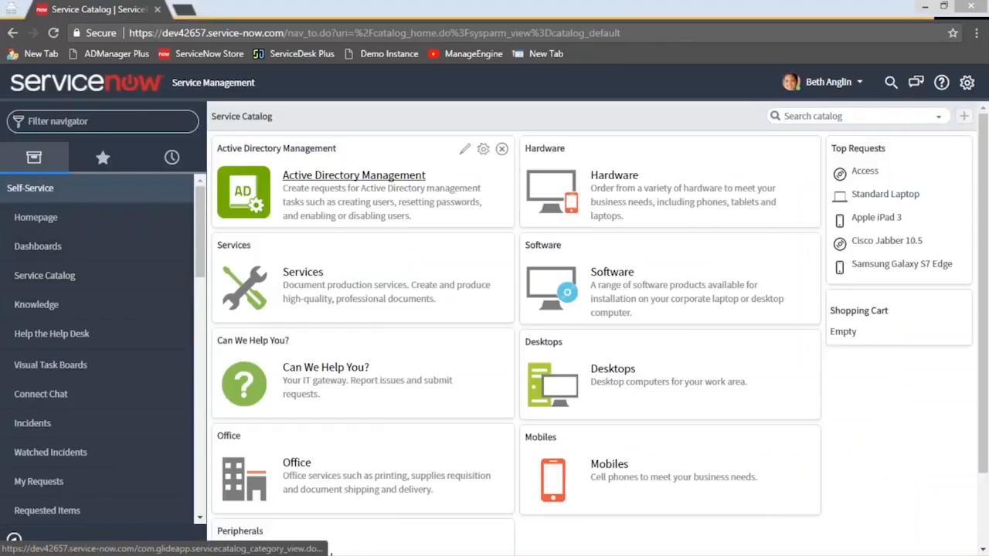
left_click(354, 175)
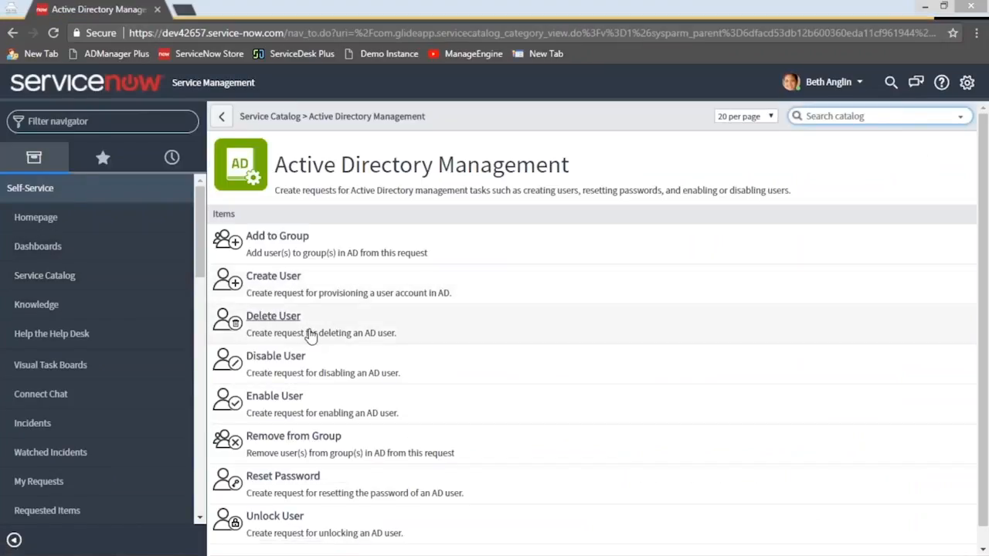
scroll(312, 336, "down", 1)
left_click(307, 459)
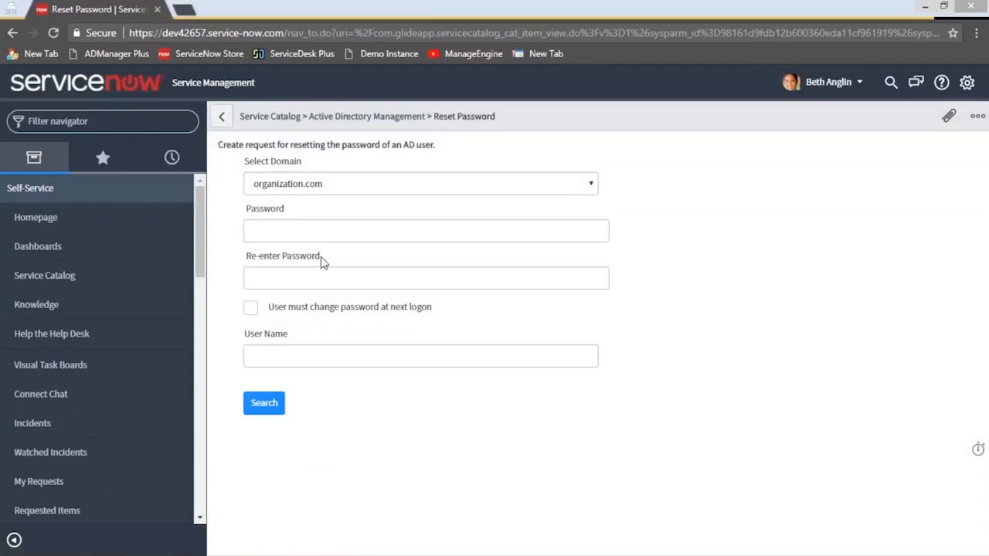
Enter the user's name and the new password with its confirmation, and require a password change at next logon
left_click(314, 225)
left_click(318, 277)
left_click(309, 234)
left_click(316, 283)
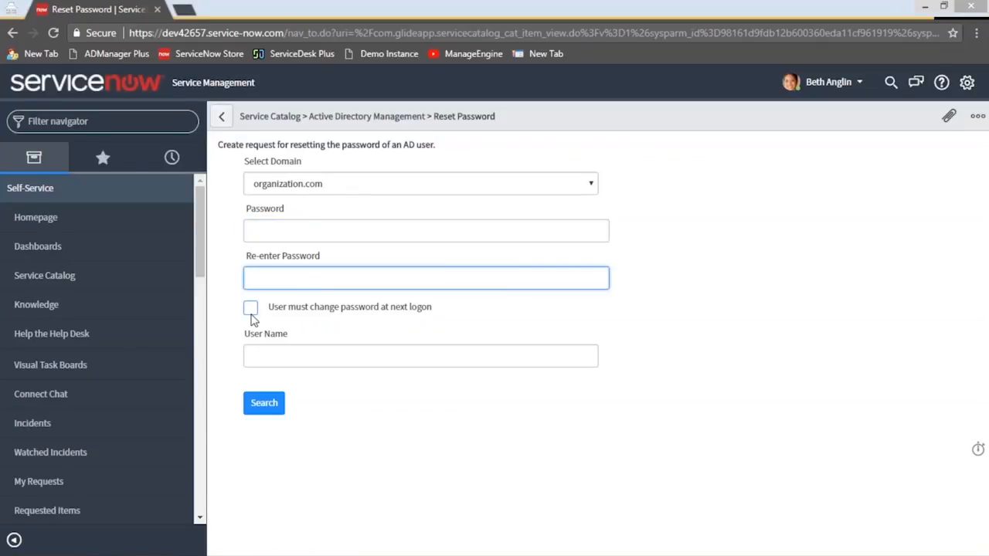
left_click(274, 352)
type("John")
left_click(278, 231)
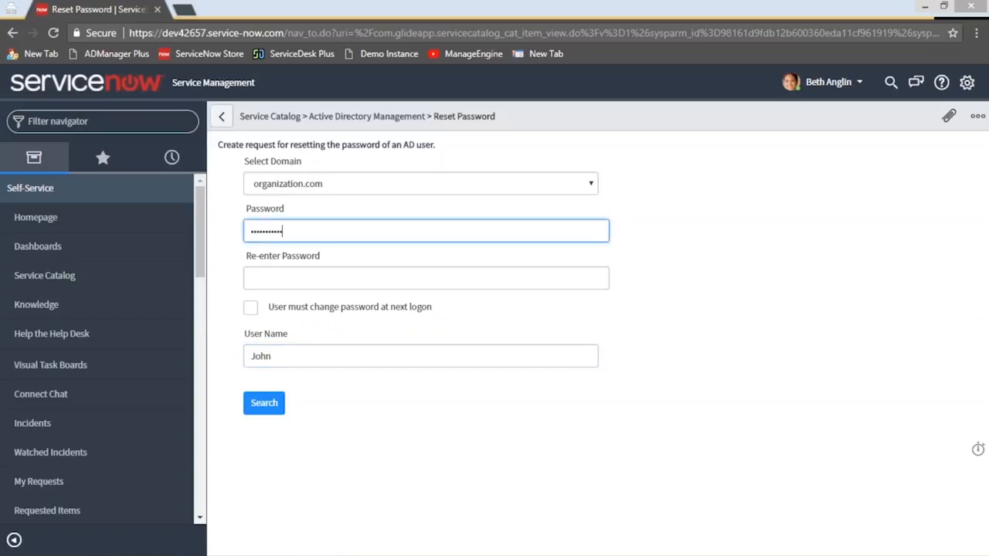
key("Tab")
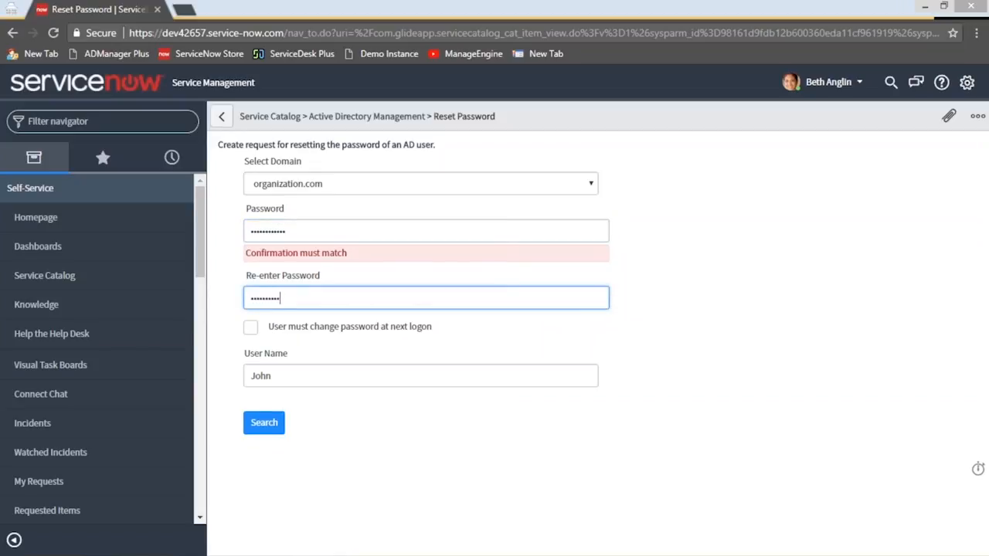
left_click(250, 307)
left_click(343, 310)
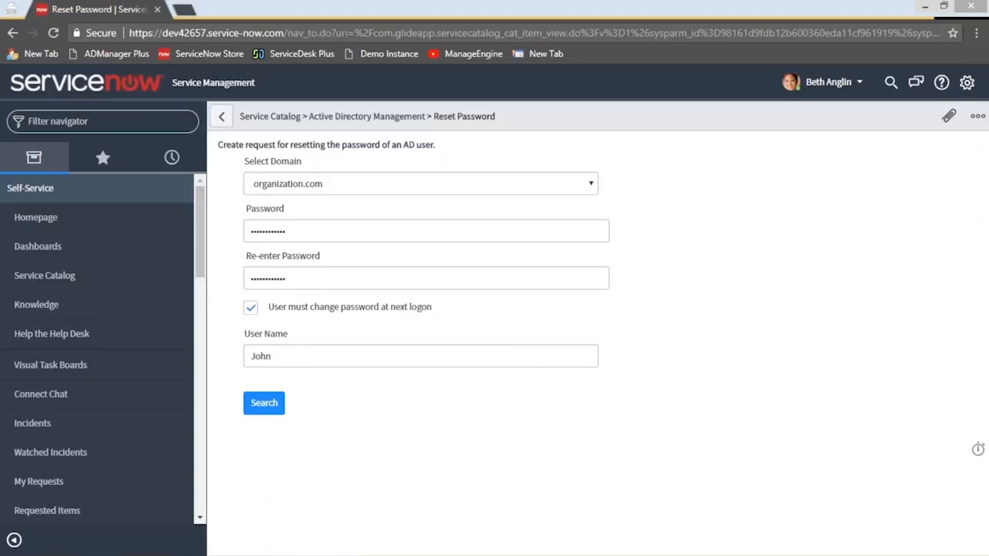
Search for the user, select the second account located in the Users OU, and submit the password reset request
left_click(270, 403)
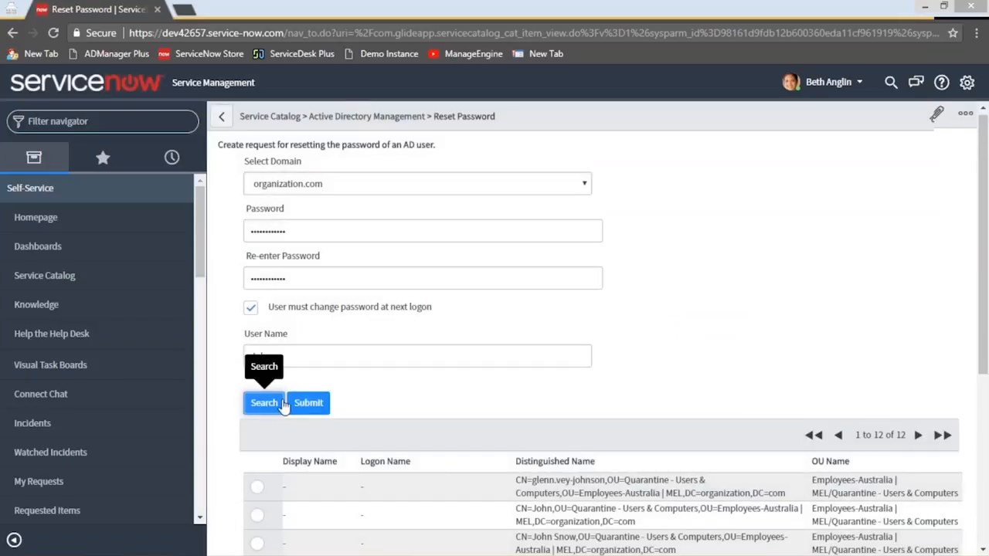
scroll(301, 388, "down", 3)
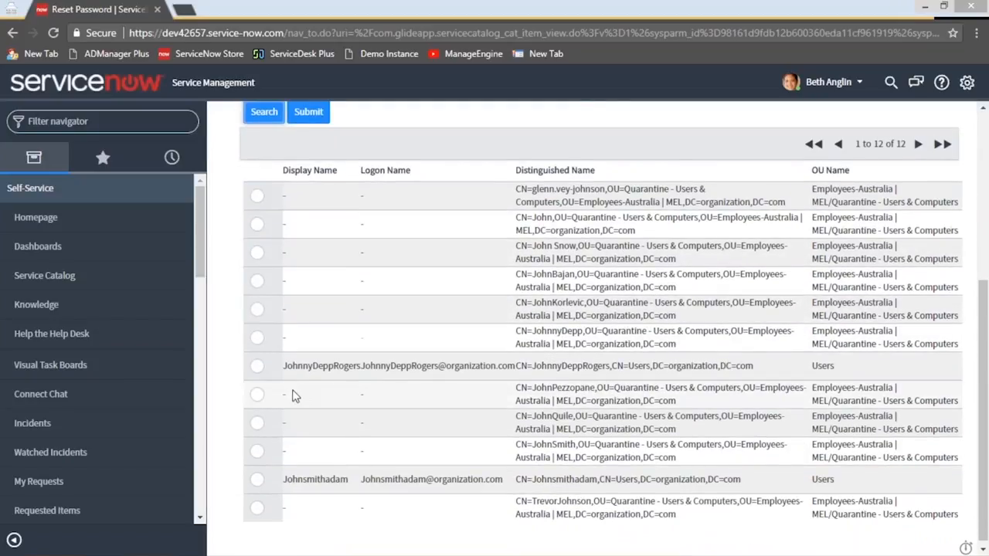
left_click(257, 480)
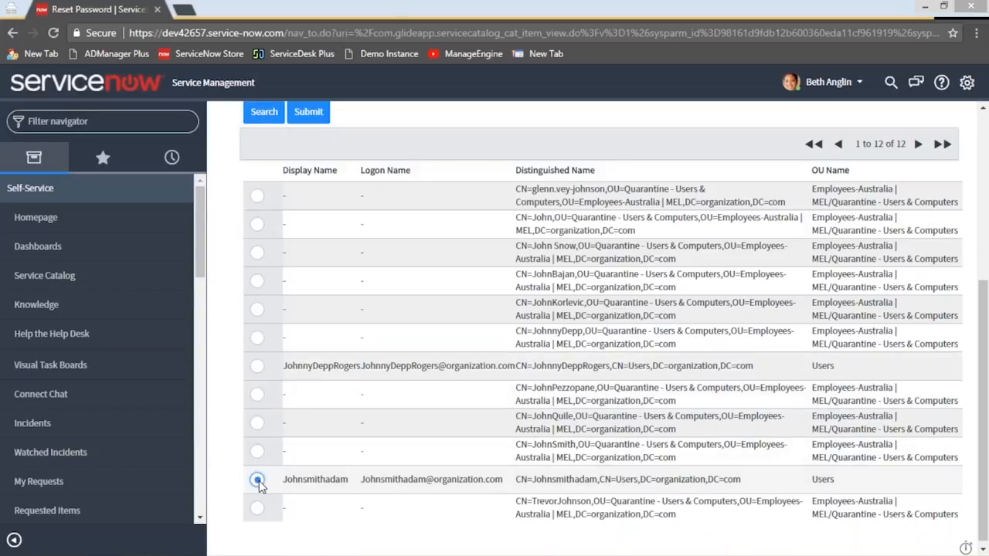
scroll(302, 321, "up", 3)
left_click(301, 322)
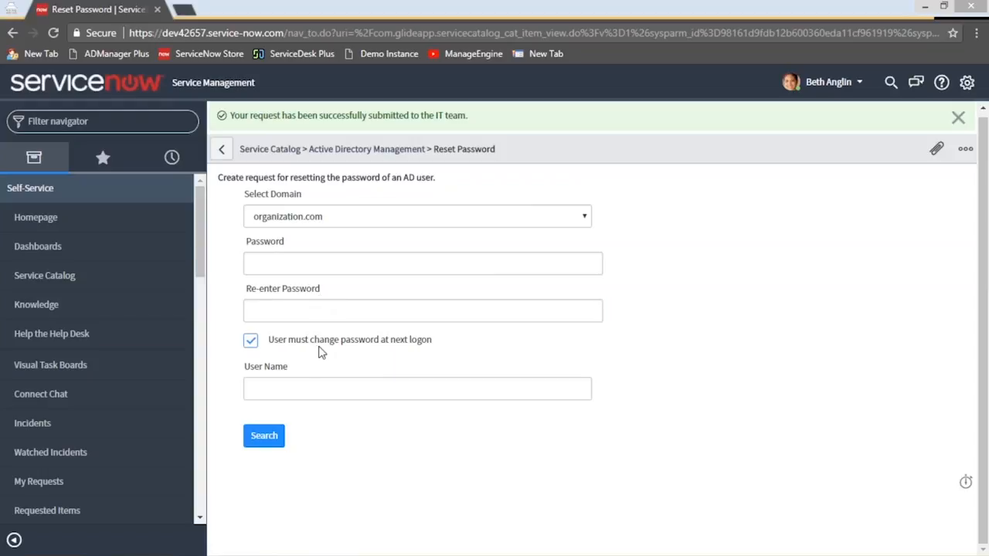
Switch to the administrator's ServiceNow window and load the instance's home page in place of the Create User result page
mouse_move(235, 543)
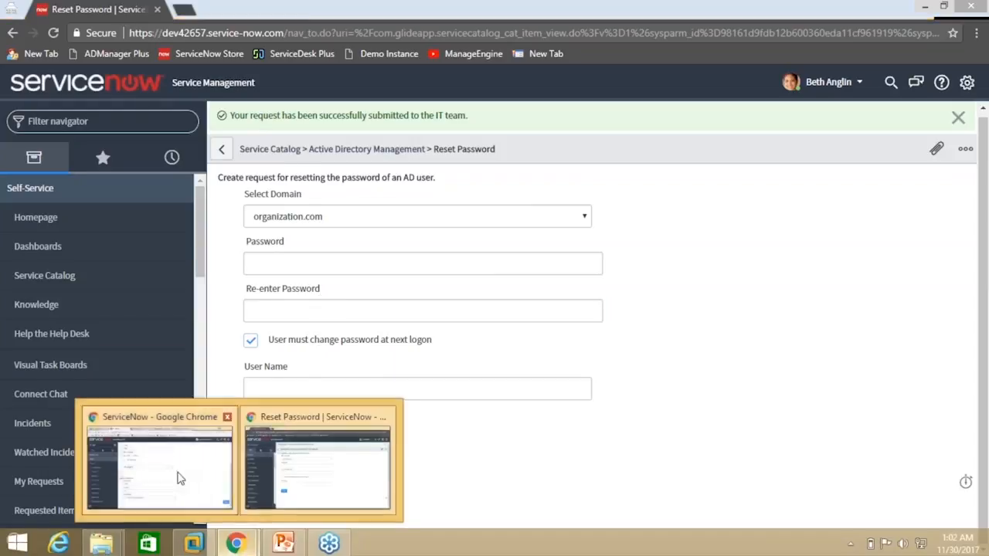
left_click(180, 474)
scroll(233, 266, "up", 3)
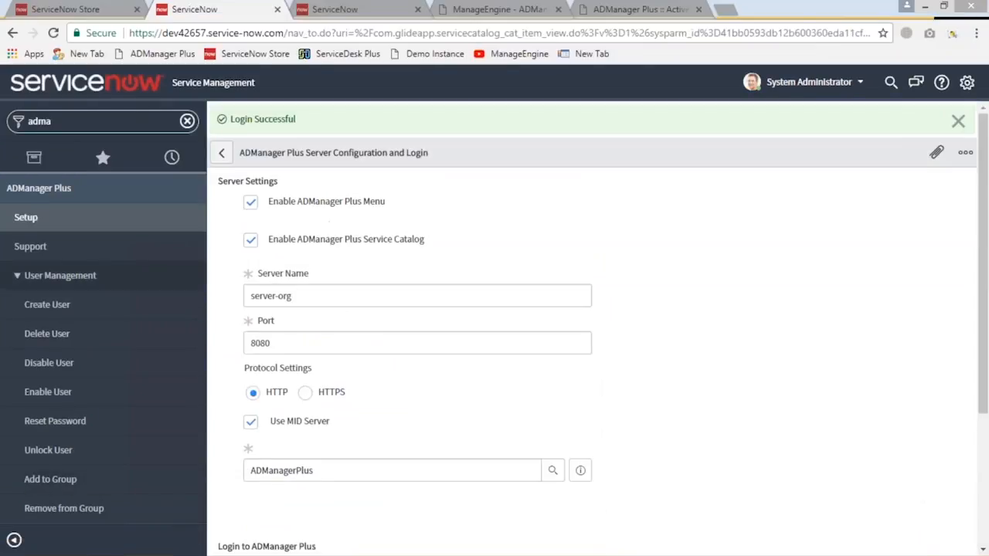
left_click(316, 12)
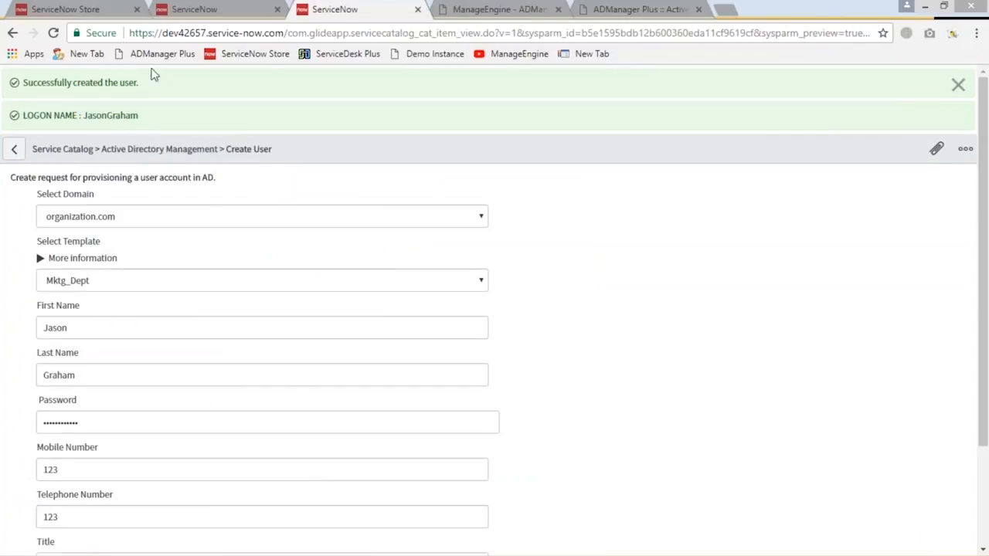
left_click_drag(284, 32, 884, 32)
key("BackSpace")
key("Return")
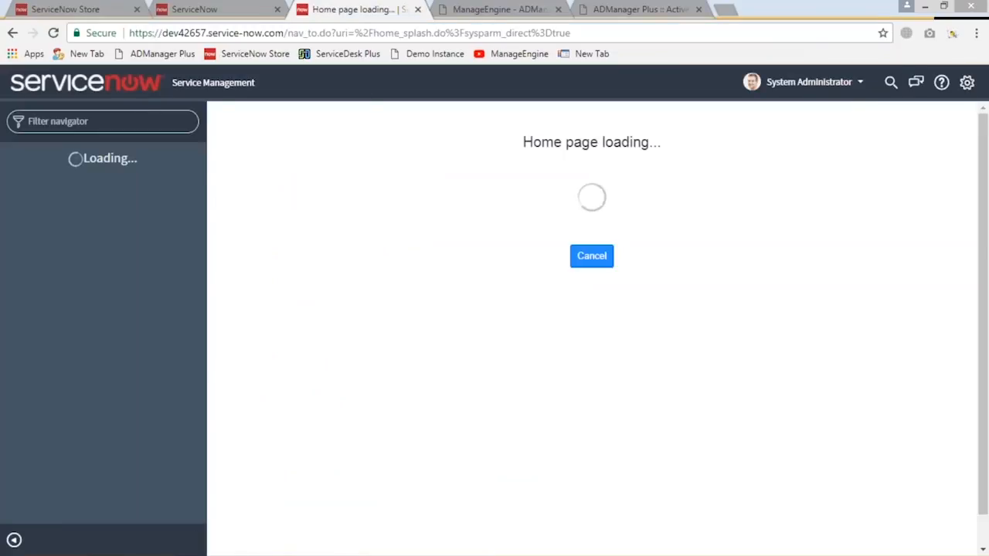
Filter the navigator for "incident", open the Self-Service Incidents list, and sort it by number in descending order
type("In")
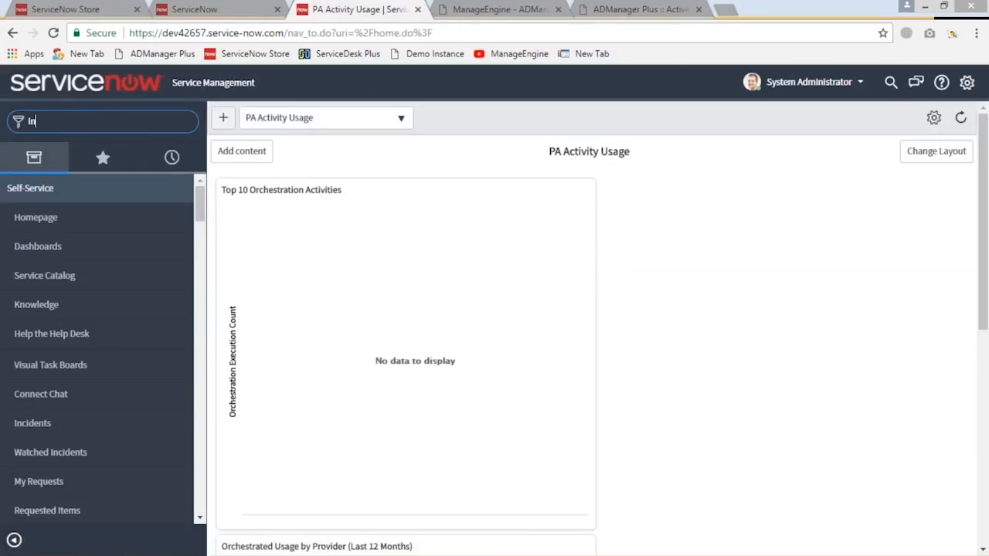
type("cident")
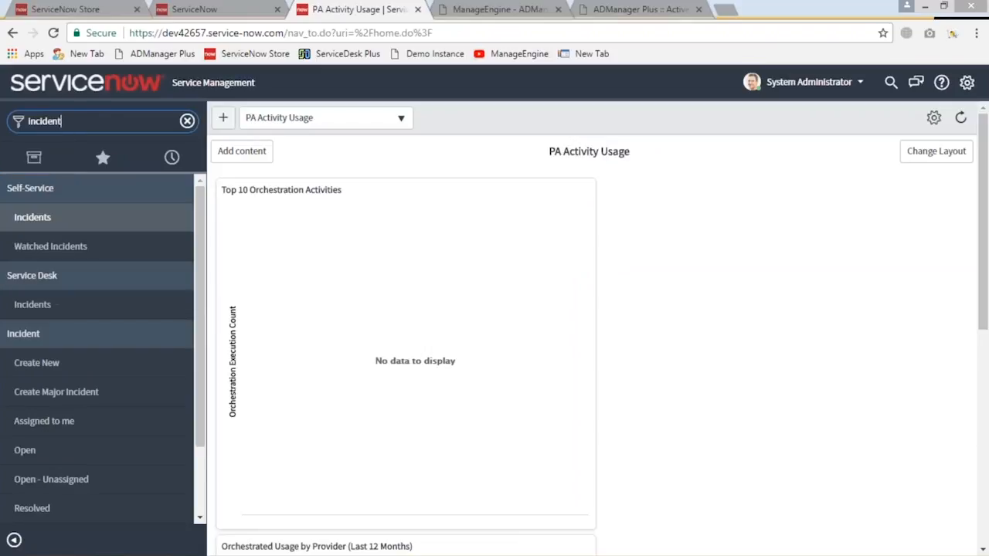
left_click(33, 217)
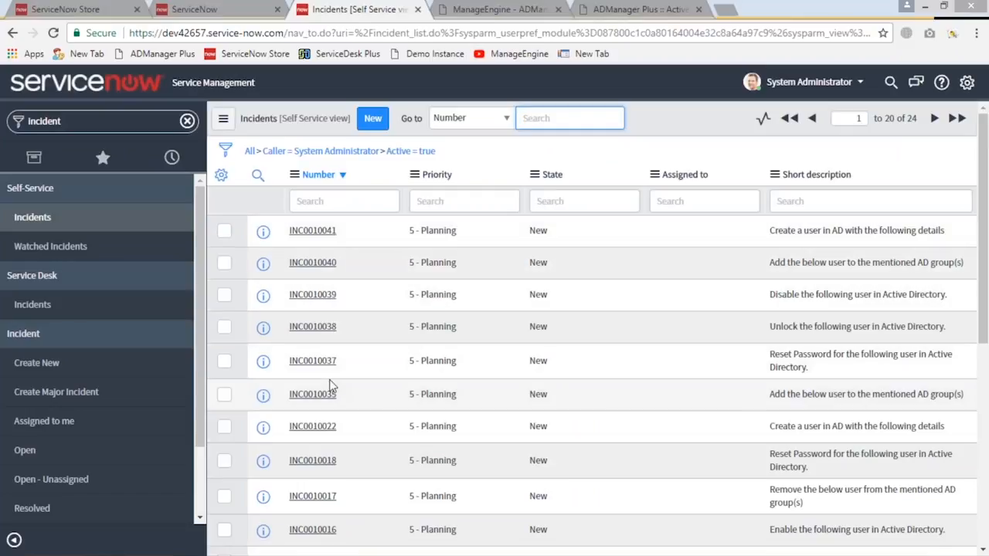
left_click(338, 176)
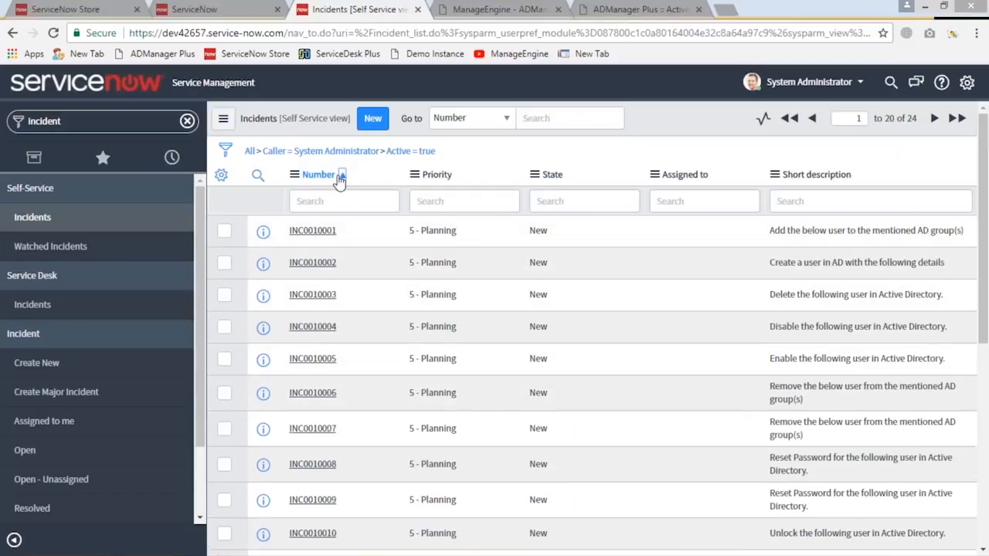
left_click(340, 177)
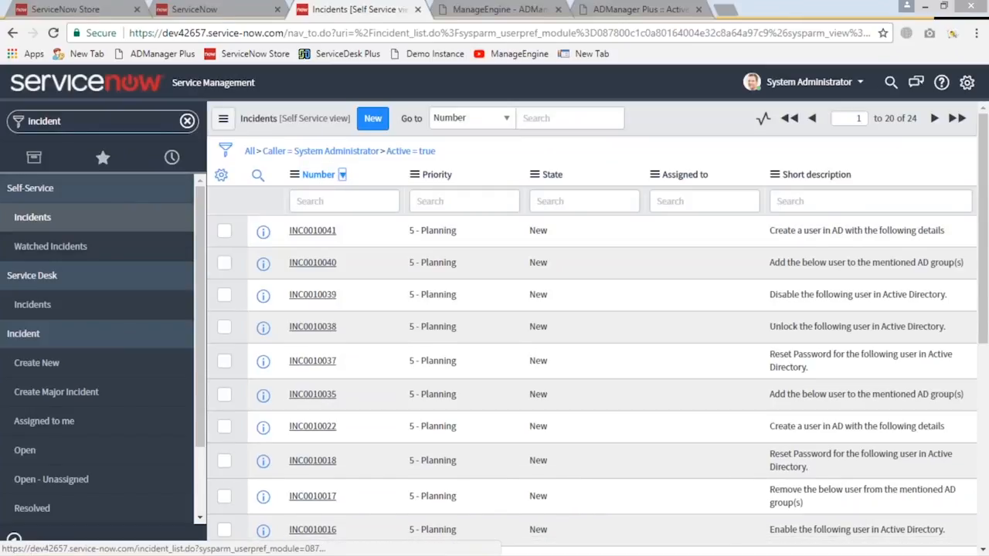
Go to the ADManager Plus setup page, filter the navigator for "incident", and open the Self-Service Incidents list there
left_click(210, 10)
left_click(77, 122)
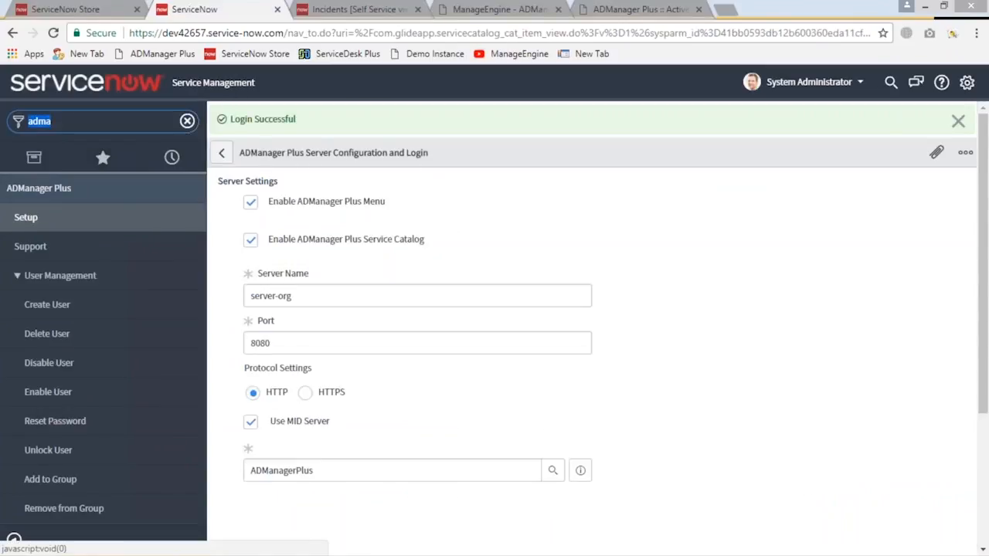
type("Inc")
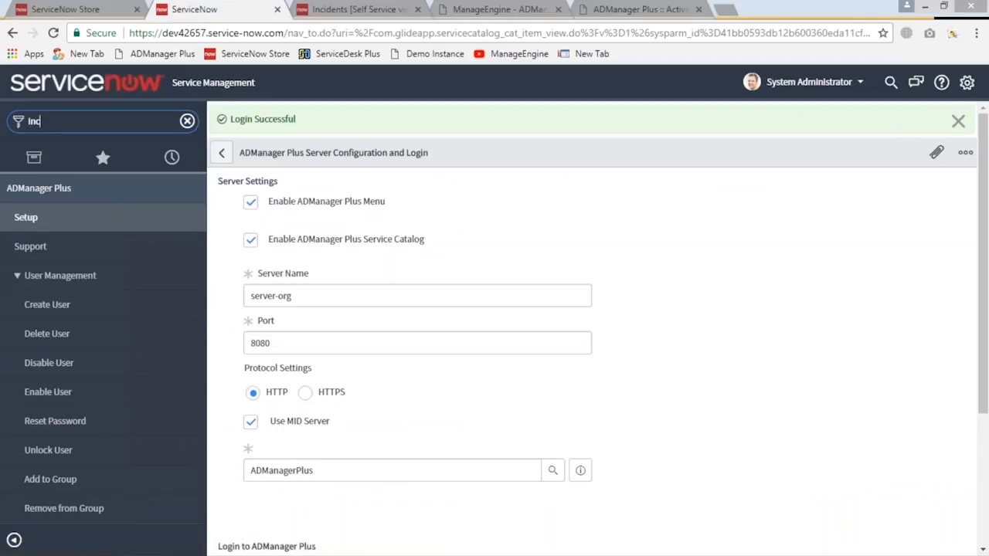
type("ident")
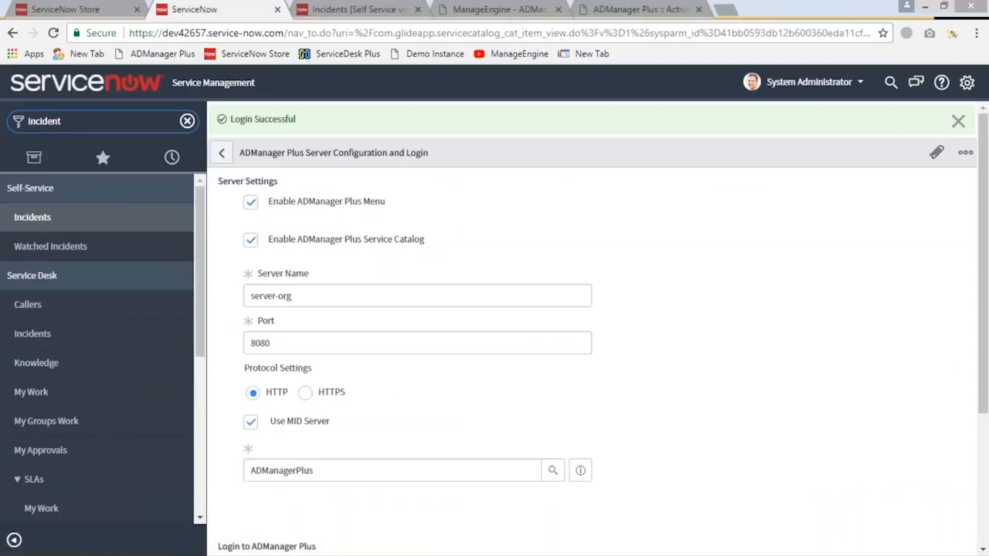
left_click(47, 217)
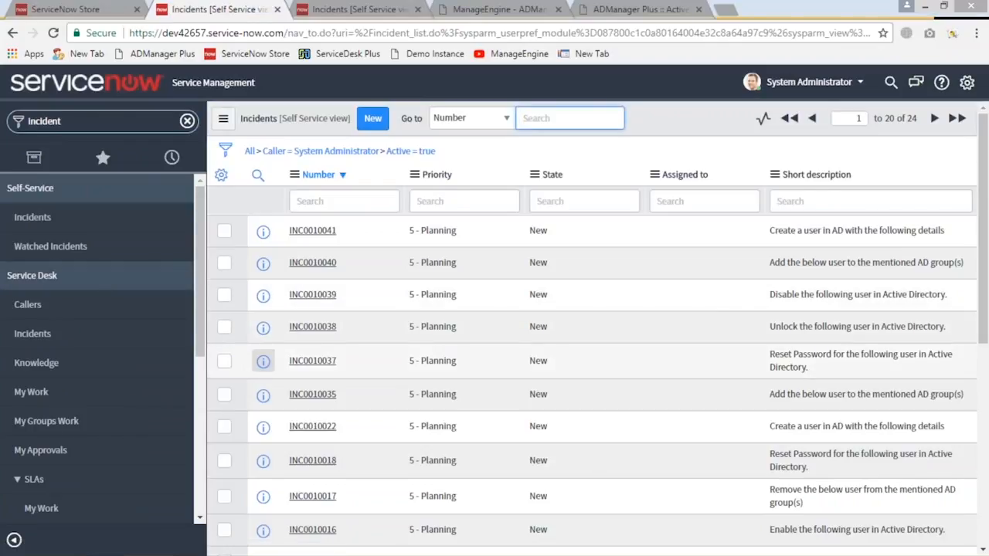
Open password reset incident INC0010037 and start the Reset AD password action from it
left_click(312, 361)
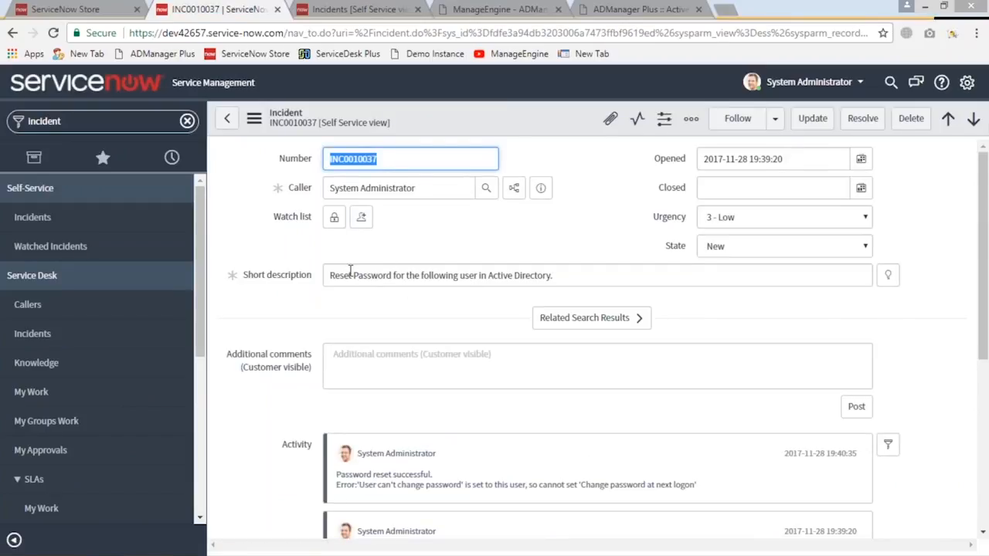
right_click(531, 119)
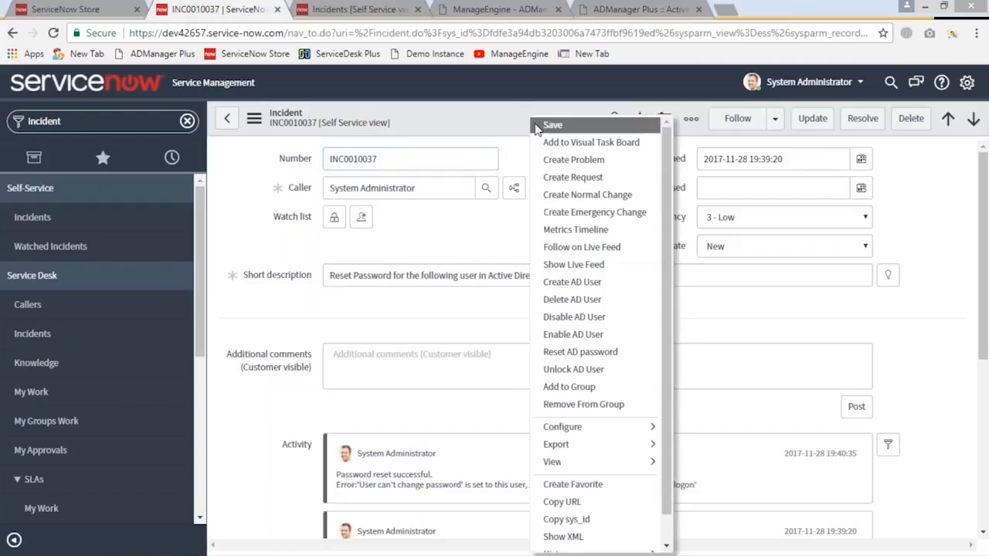
left_click(581, 352)
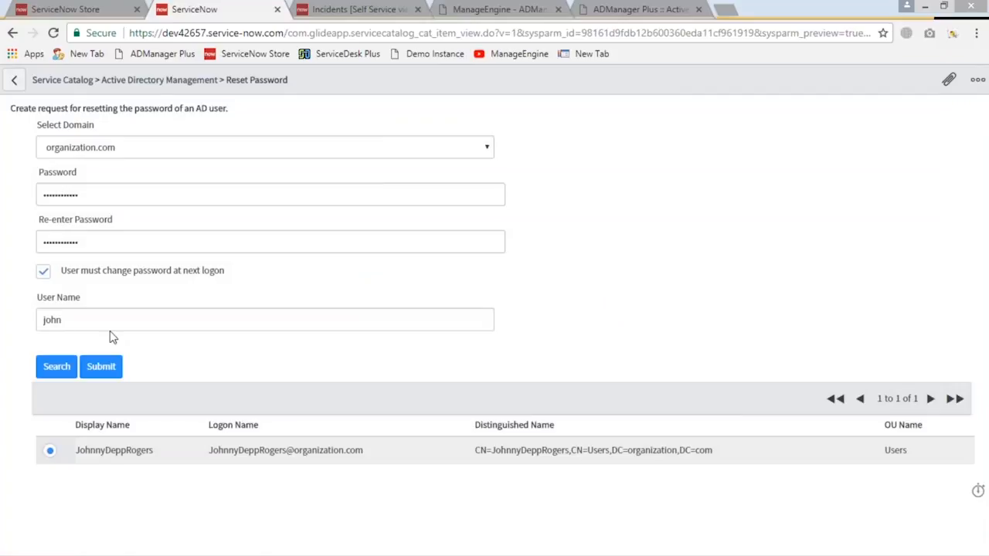
Review the prefilled user name and password fields, submit the password reset for the selected account, and return to the incident
left_click(63, 320)
double_click(53, 320)
double_click(66, 242)
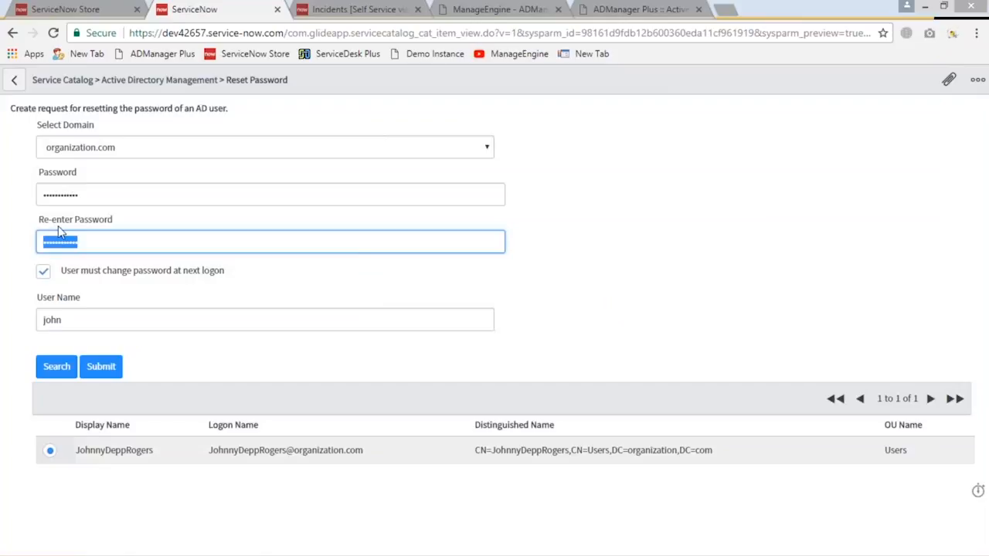
double_click(88, 199)
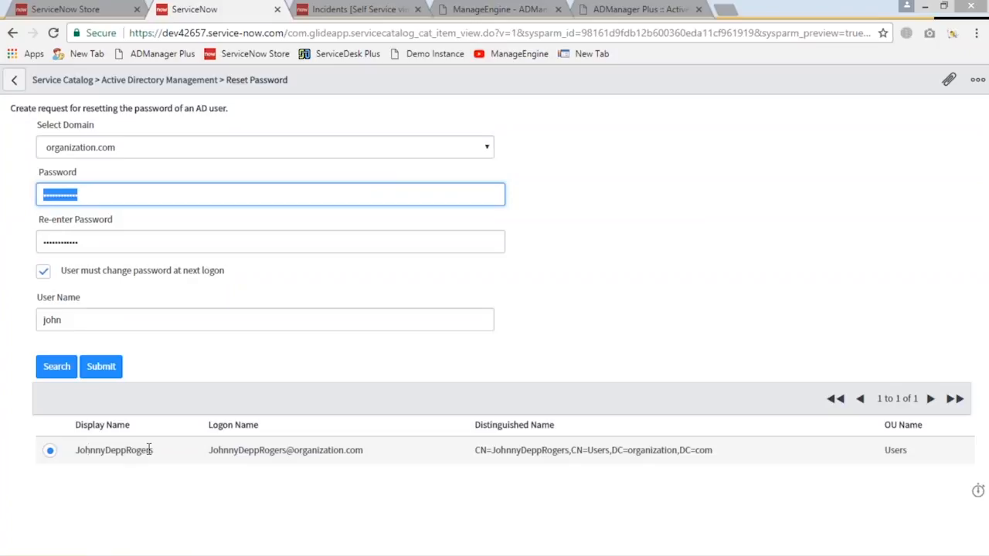
left_click(110, 373)
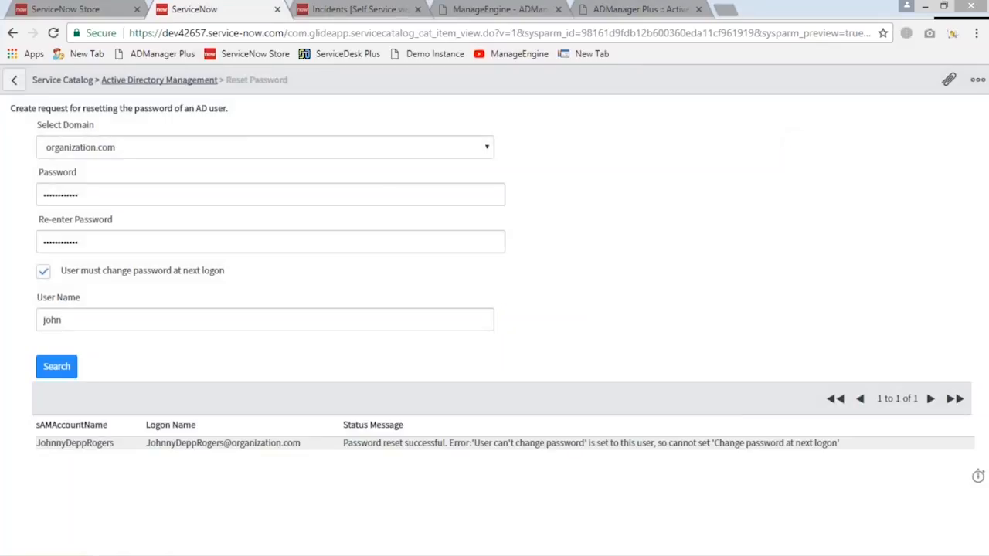
left_click(15, 83)
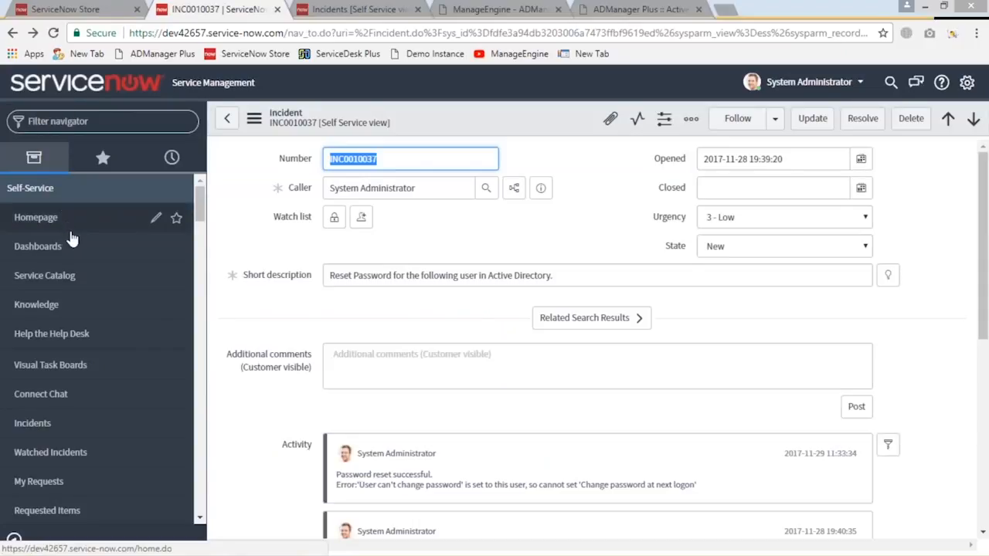
Switch to PowerPoint to review the end-user and ITIL points on the integration slide, and return to the administrator's ServiceNow window
mouse_move(334, 551)
mouse_move(283, 545)
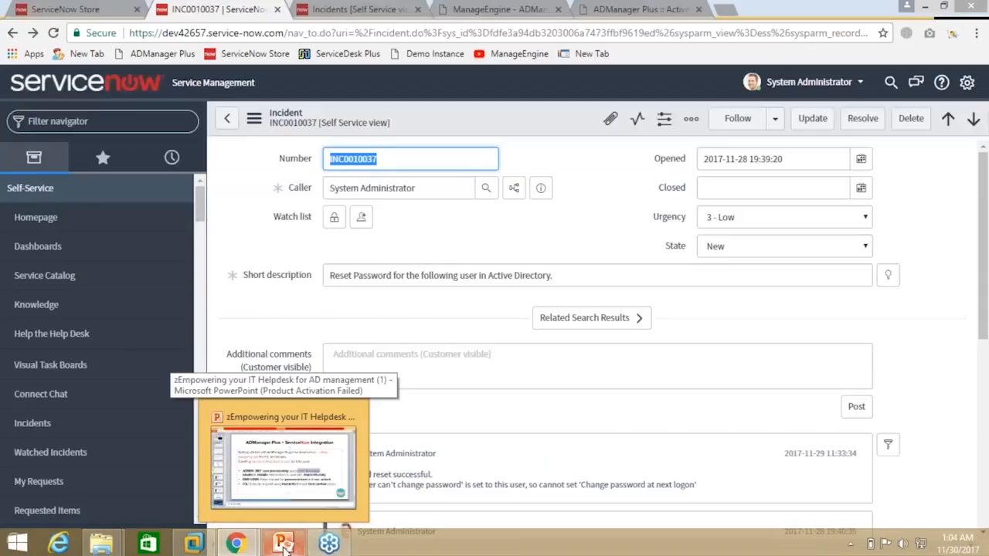
left_click(285, 545)
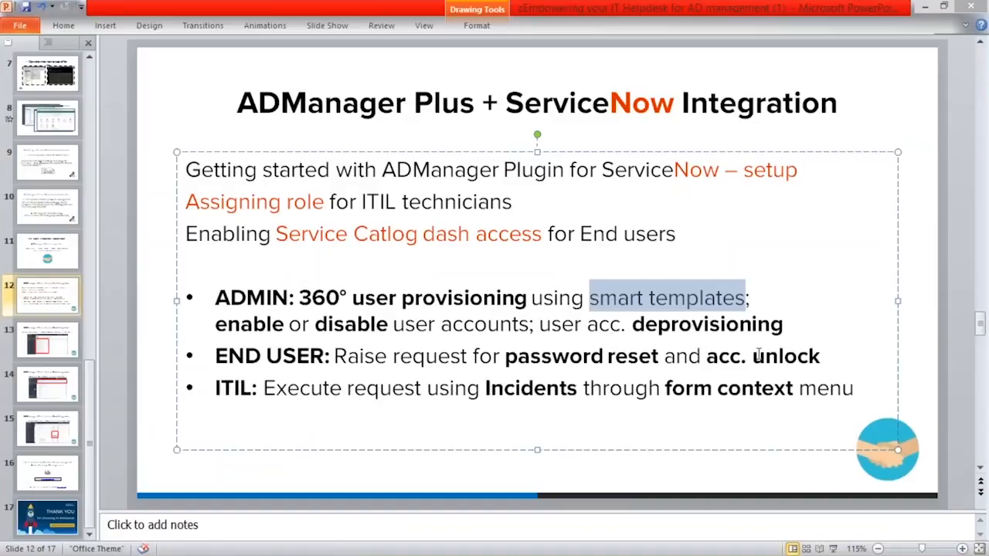
mouse_move(797, 554)
mouse_move(233, 544)
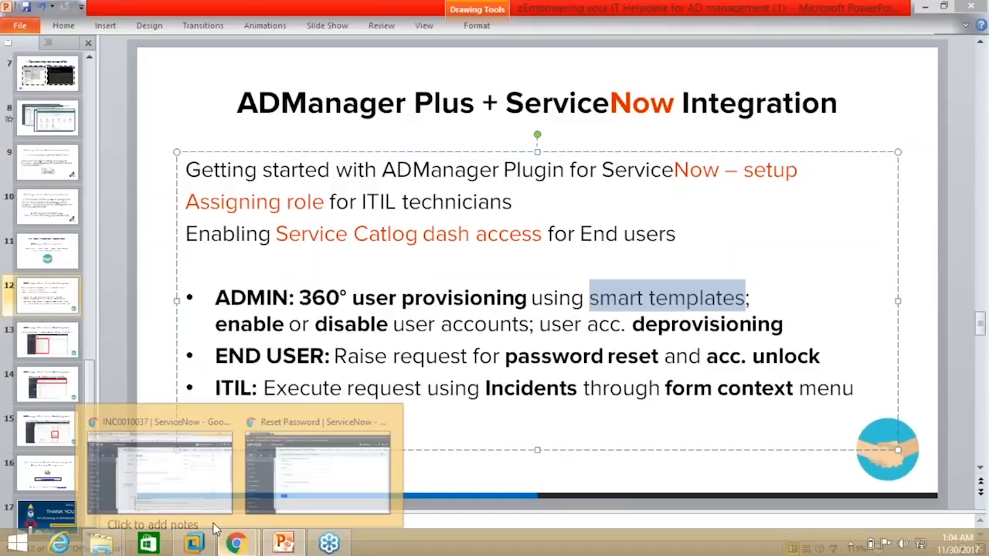
left_click(162, 467)
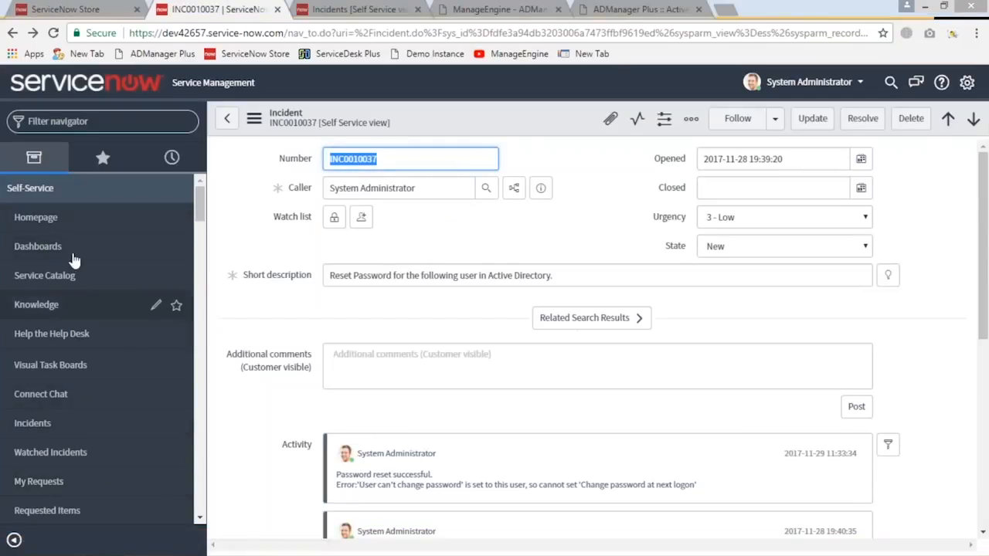
Filter the navigator for "incidents" and reopen the Self-Service Incidents list
left_click(84, 121)
type("Inc")
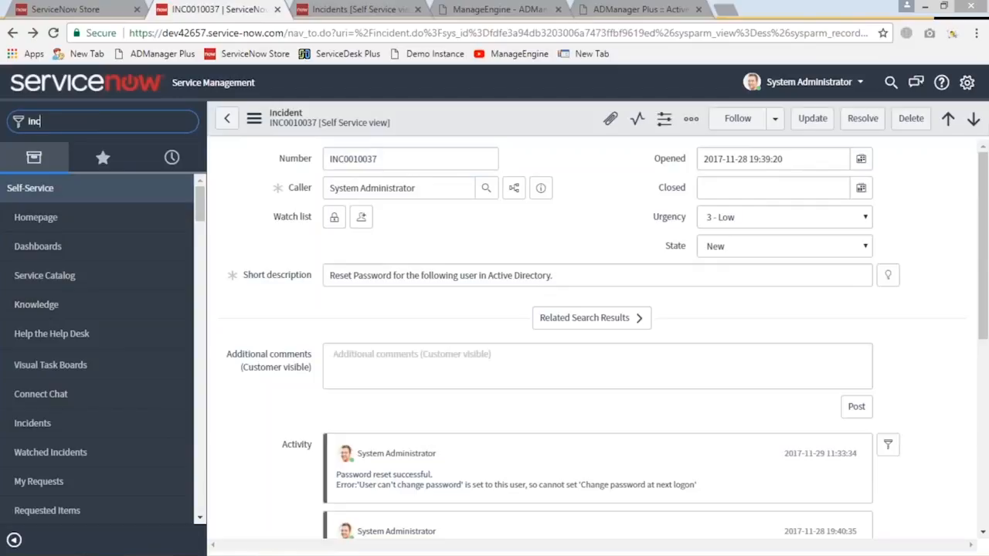
type("ident")
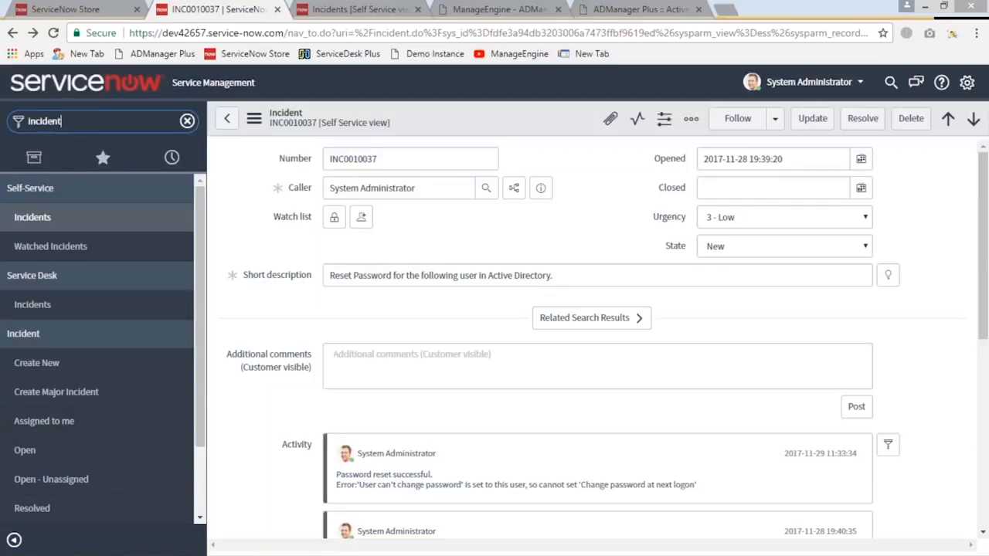
type("s")
key("Return")
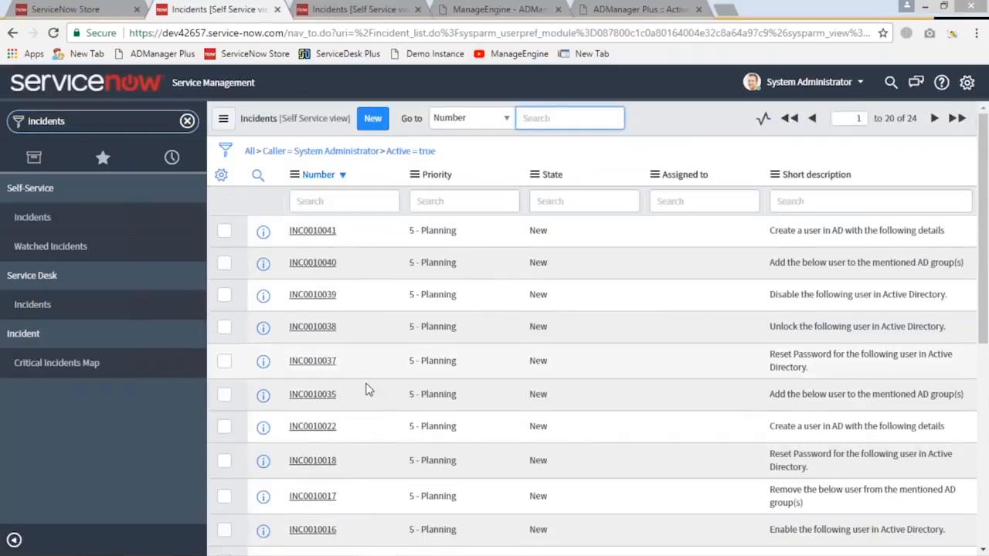
Highlight the short descriptions of incident INC0010017 about removing a user from AD groups and incident INC0010035 about adding one
scroll(775, 410, "down", 1)
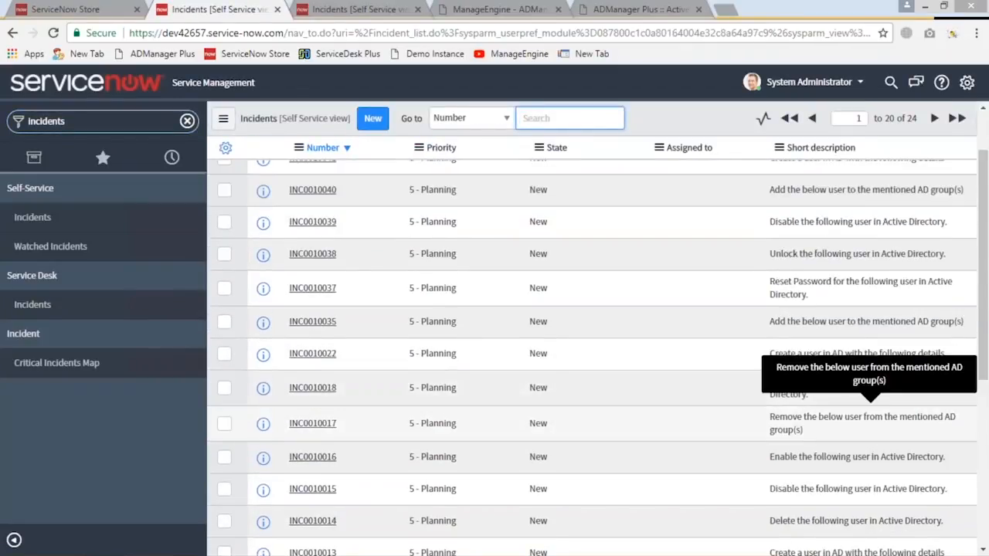
left_click_drag(770, 417, 819, 437)
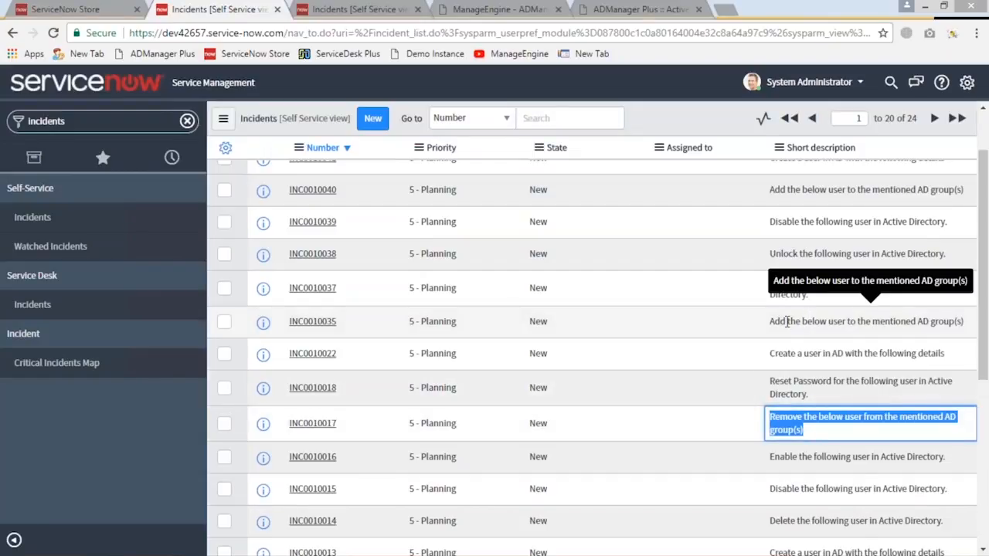
left_click_drag(770, 321, 964, 321)
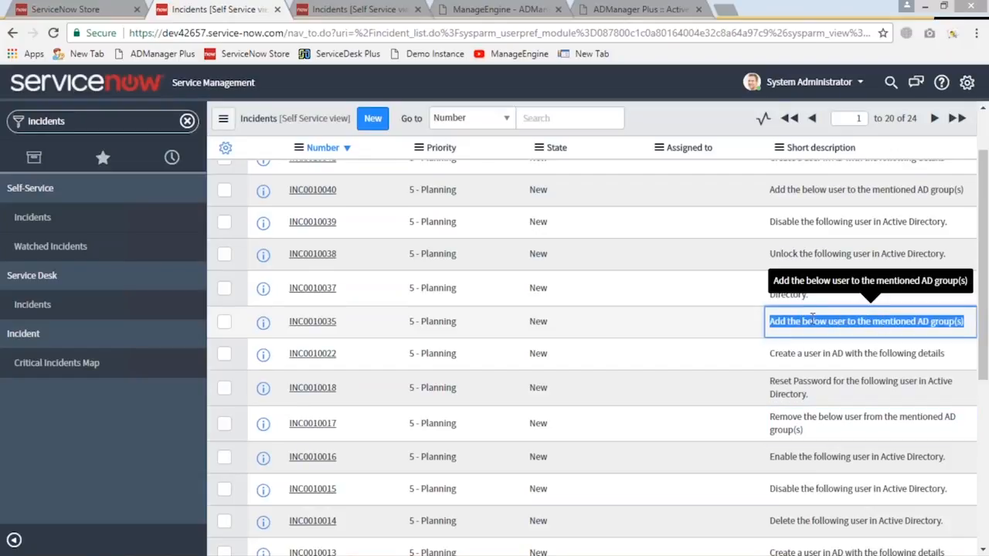
Switch to the requester's ServiceNow window and open the Service Catalog's Active Directory Management category
mouse_move(297, 554)
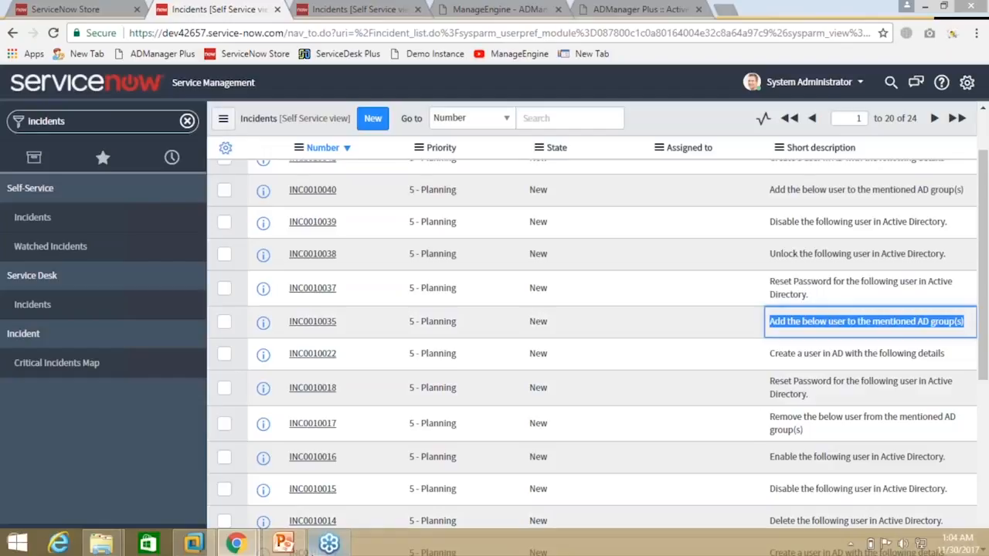
left_click(235, 544)
left_click(282, 464)
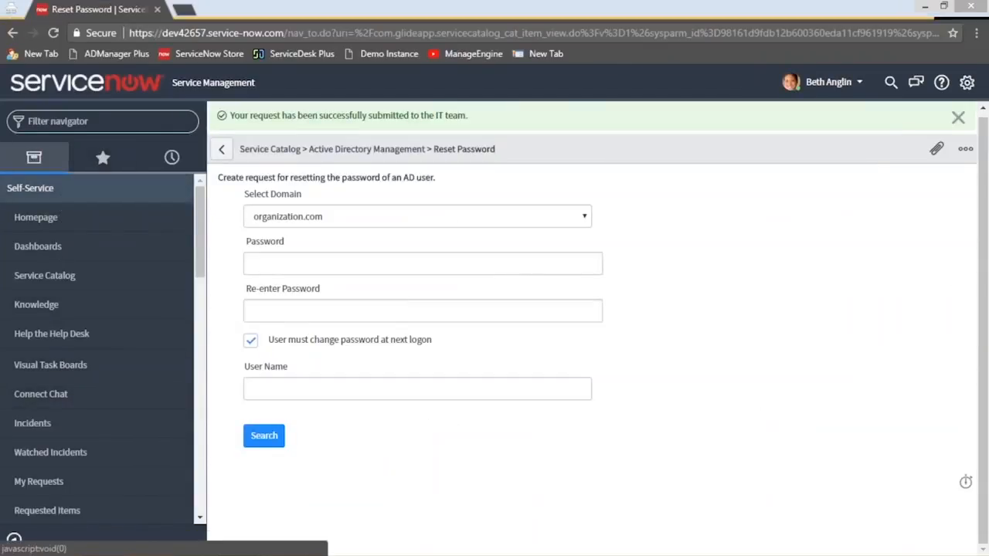
left_click(146, 120)
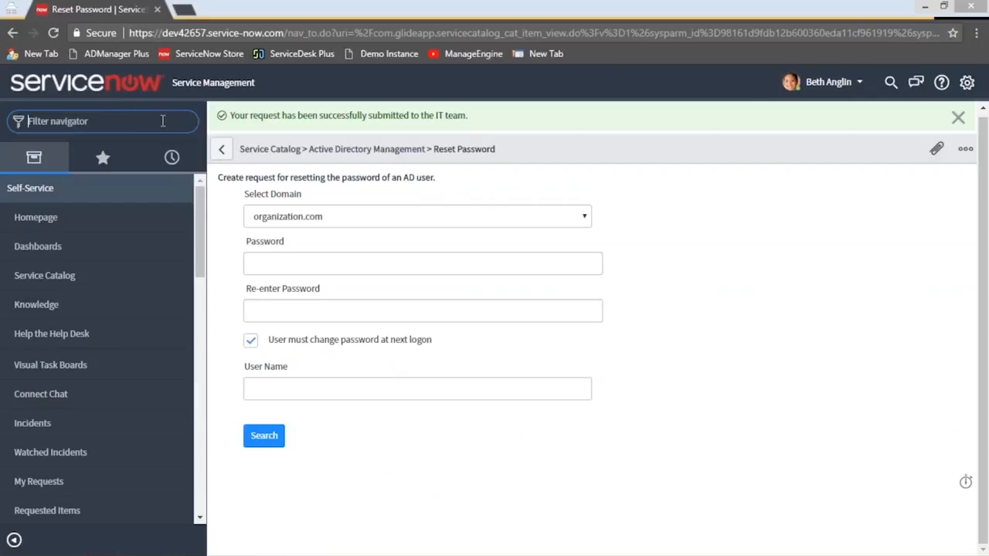
left_click(274, 151)
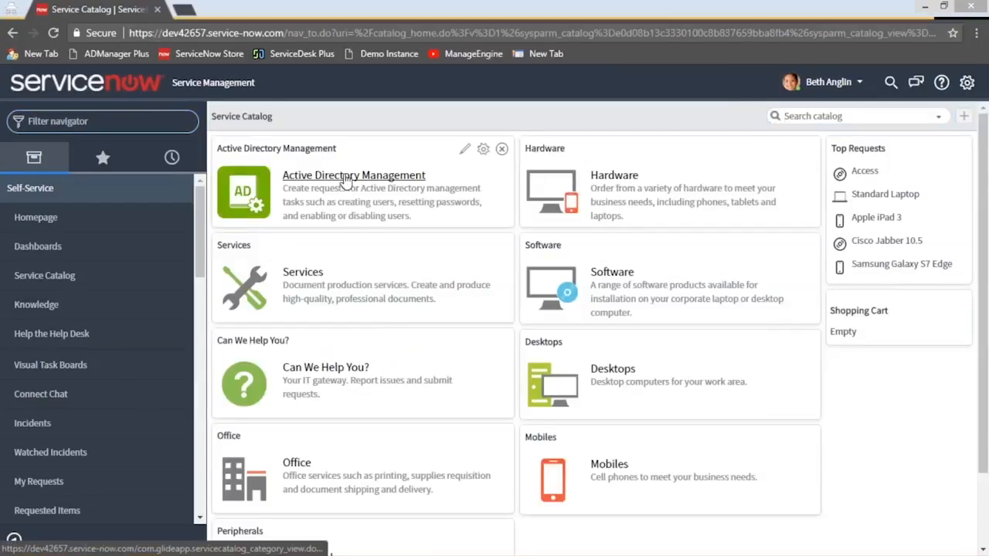
left_click(347, 179)
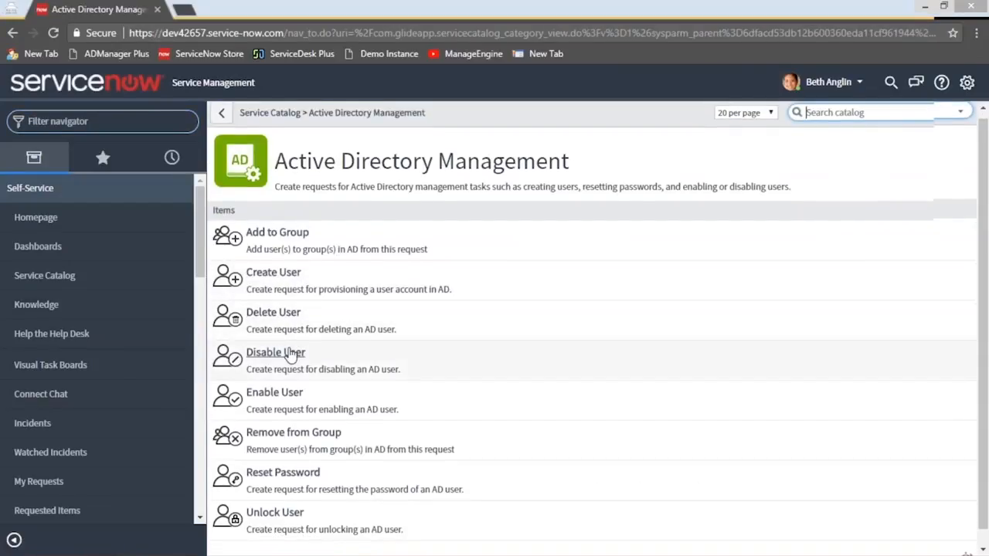
Open the Add to Group request form and search the organization.com domain for the user's first name
scroll(294, 417, "down", 1)
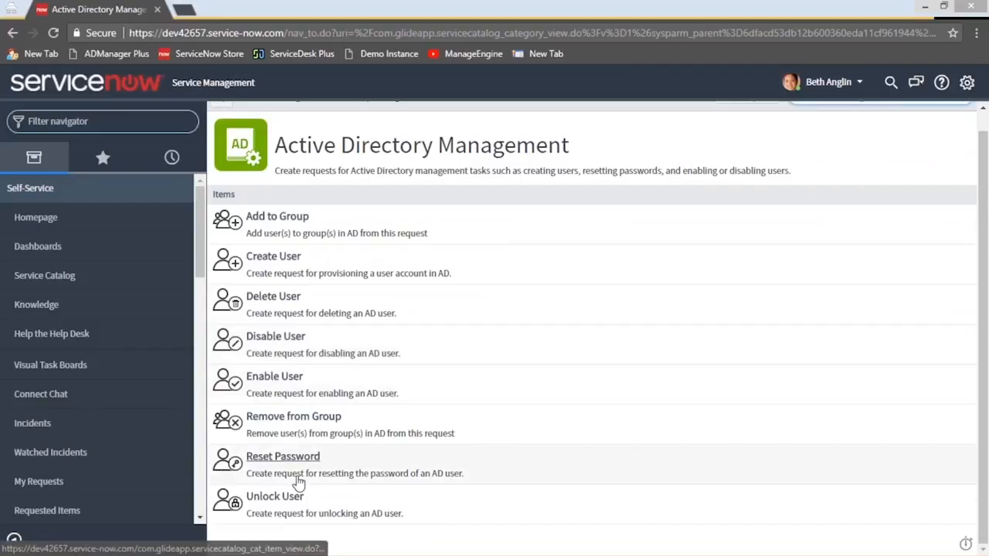
left_click(286, 220)
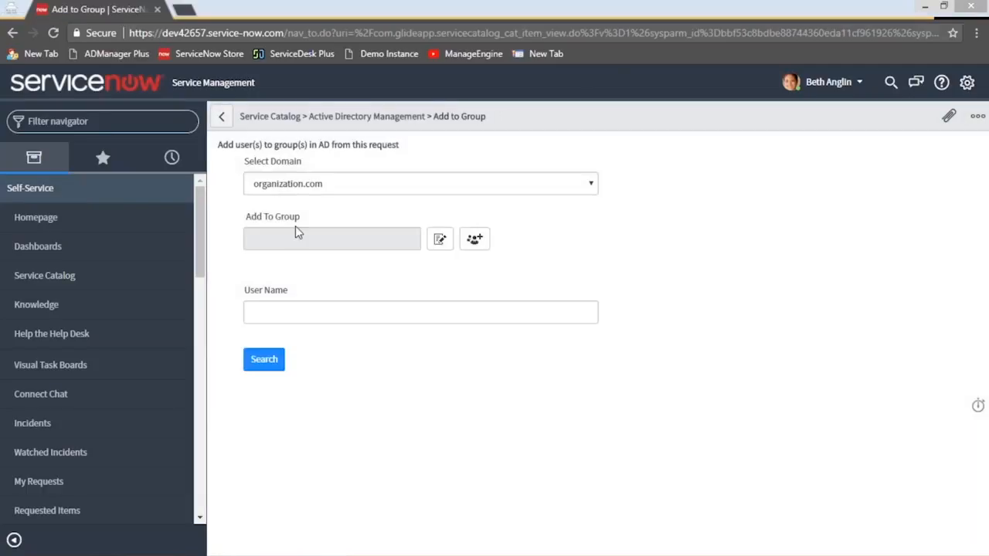
left_click(296, 312)
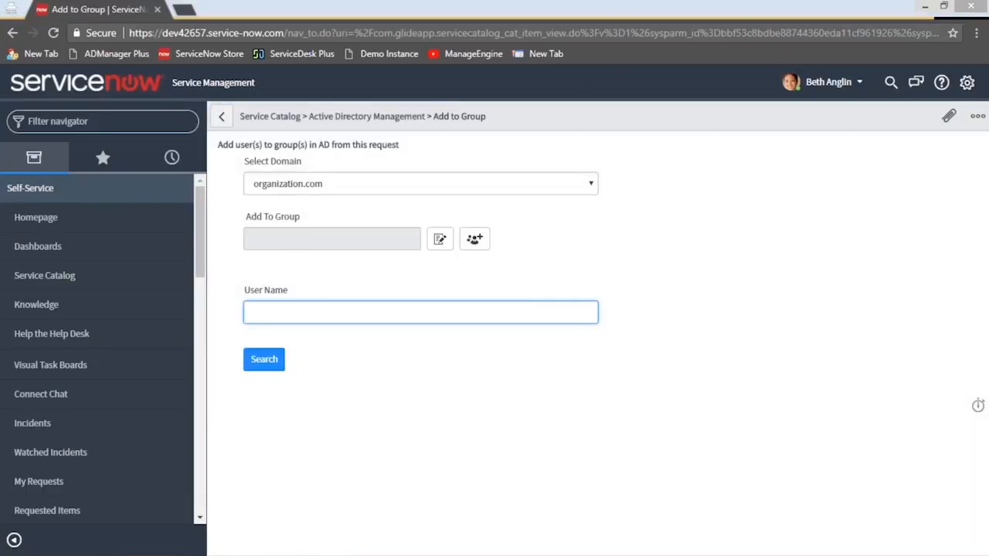
type("john")
left_click(263, 360)
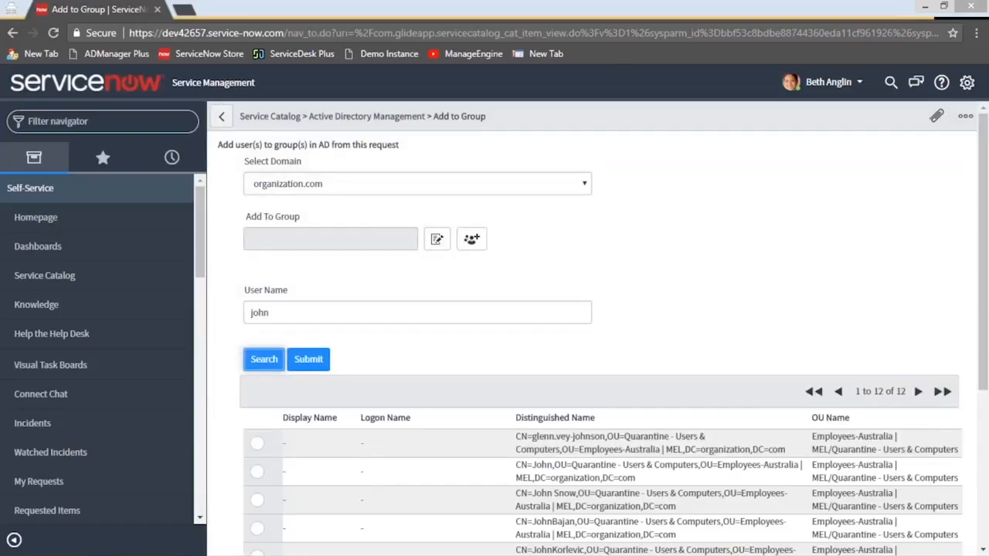
Select the second account whose OU is Users in the search results and open the group selection dialog
scroll(309, 425, "down", 3)
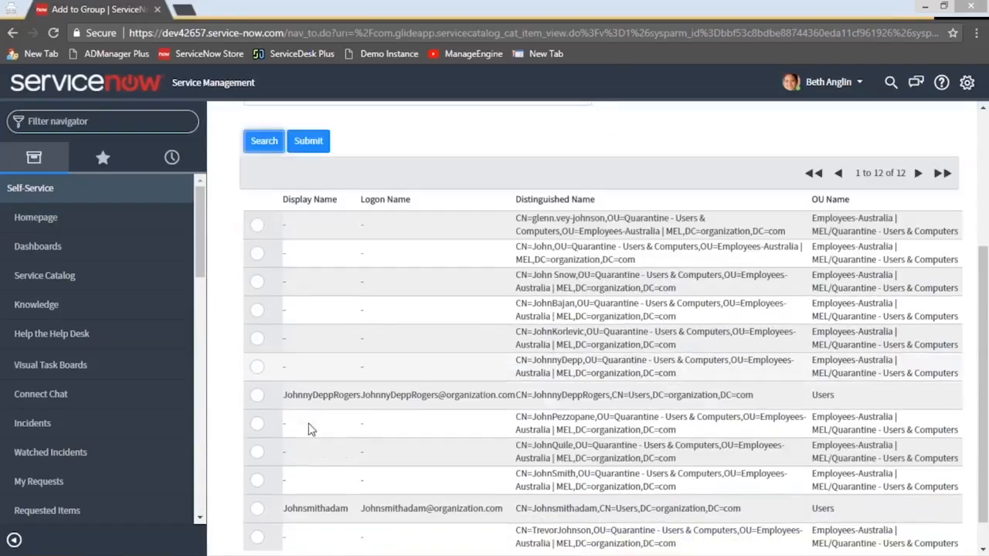
scroll(292, 437, "down", 1)
left_click(257, 476)
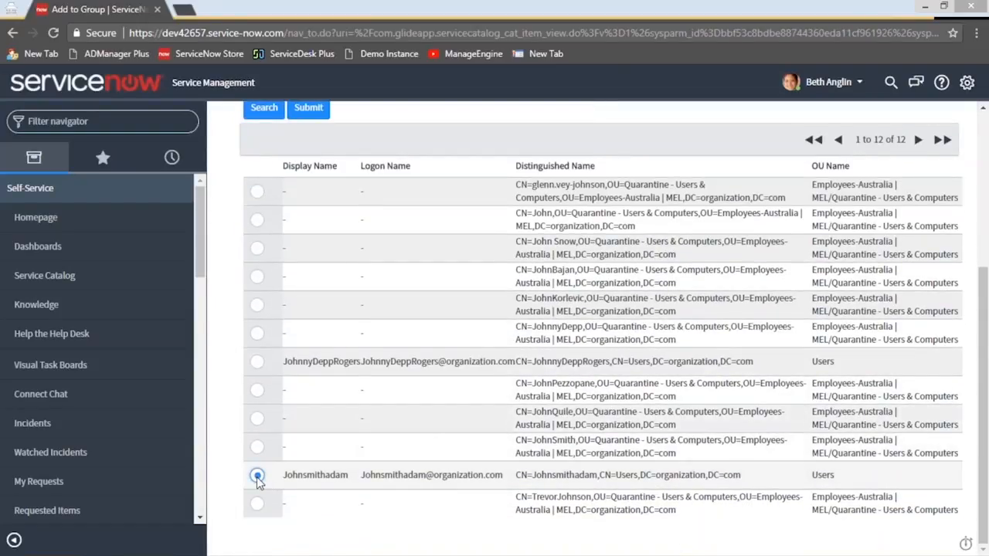
scroll(374, 367, "up", 5)
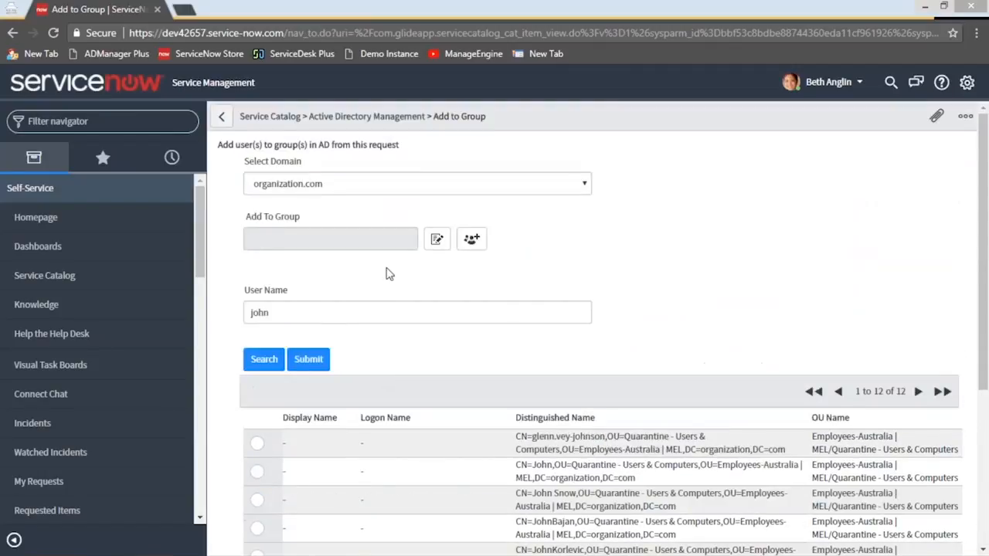
left_click(437, 241)
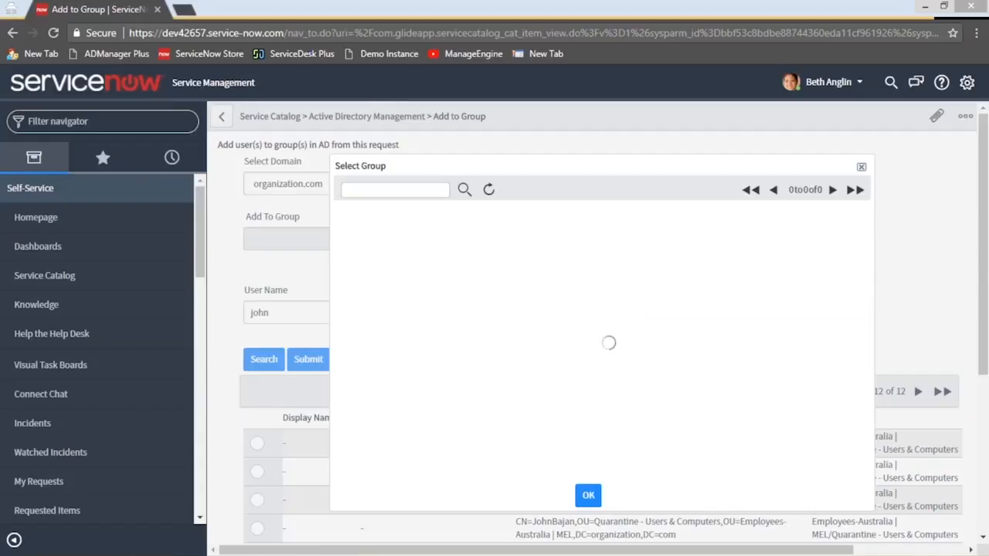
scroll(410, 331, "down", 2)
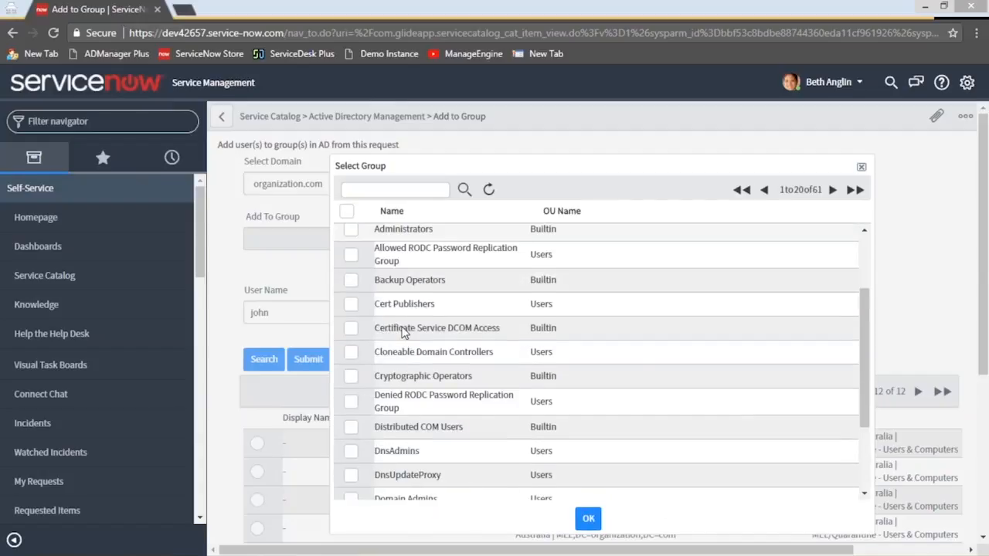
scroll(398, 330, "up", 2)
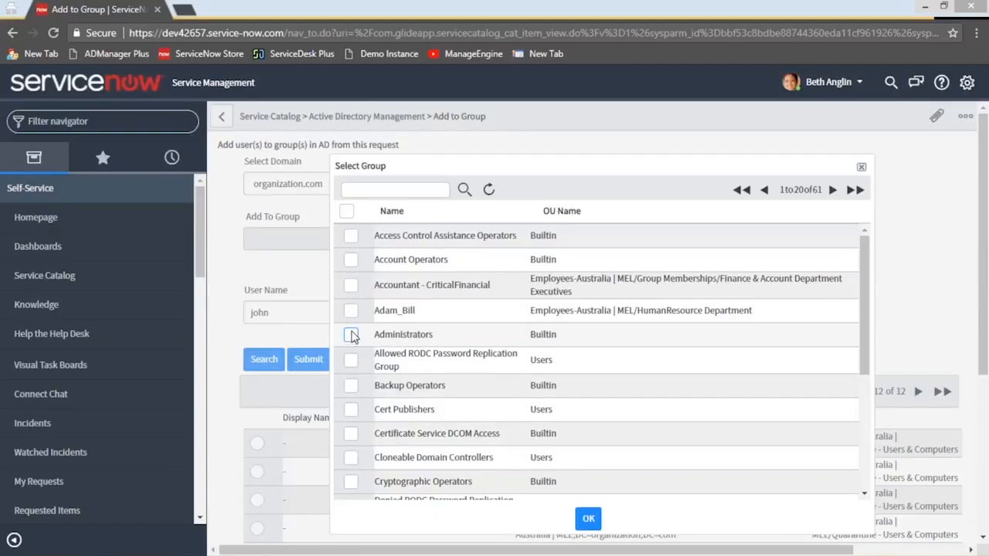
scroll(349, 385, "down", 3)
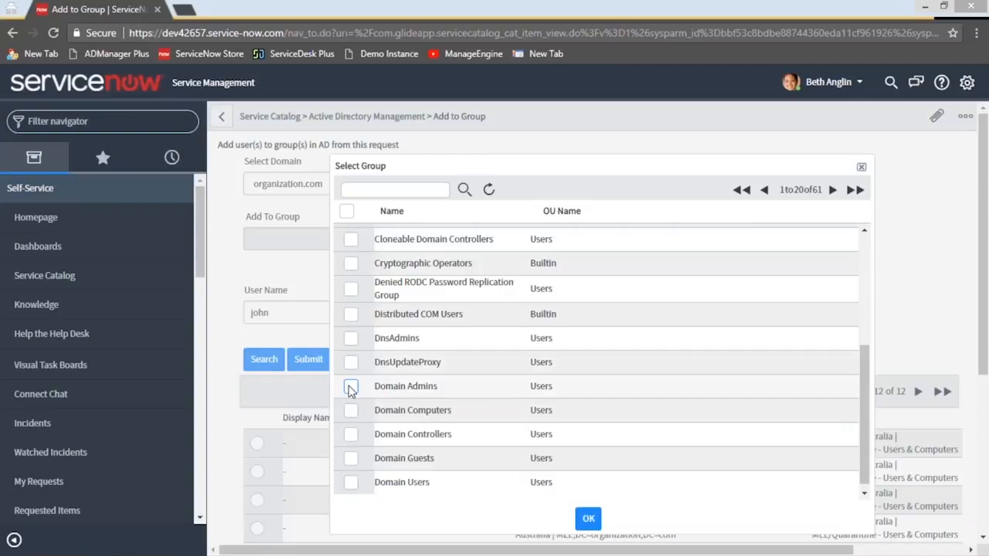
scroll(349, 395, "down", 1)
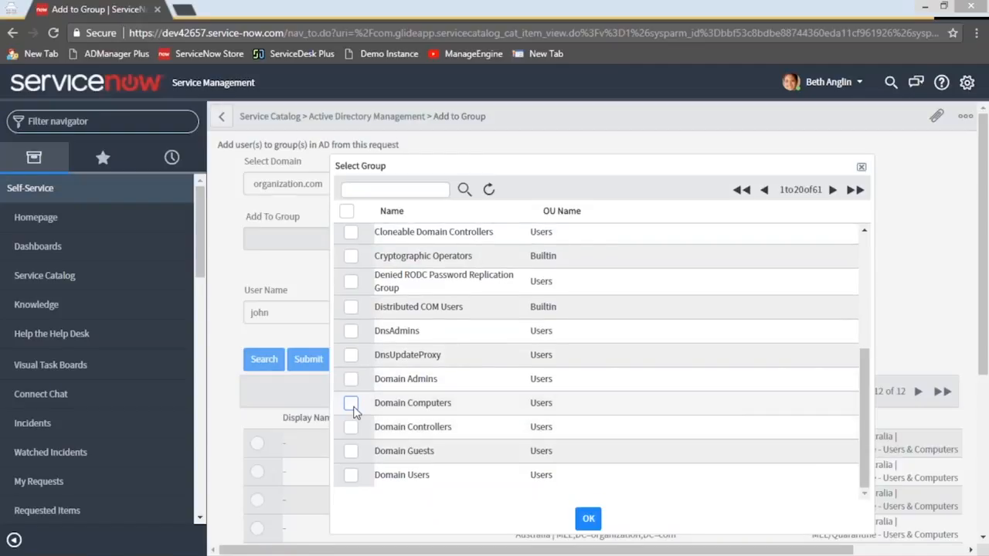
left_click(349, 382)
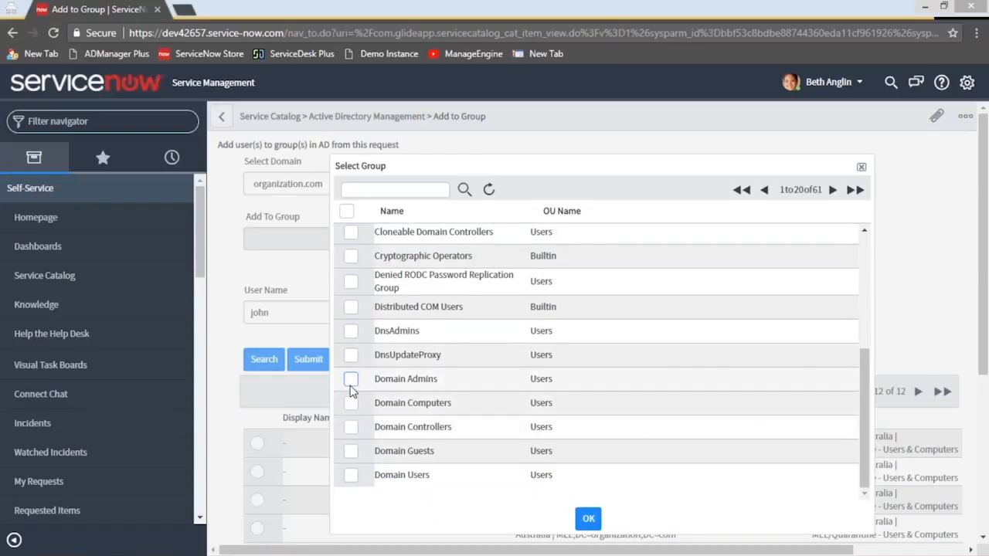
scroll(360, 391, "down", 3)
scroll(423, 270, "up", 2)
scroll(423, 270, "up", 4)
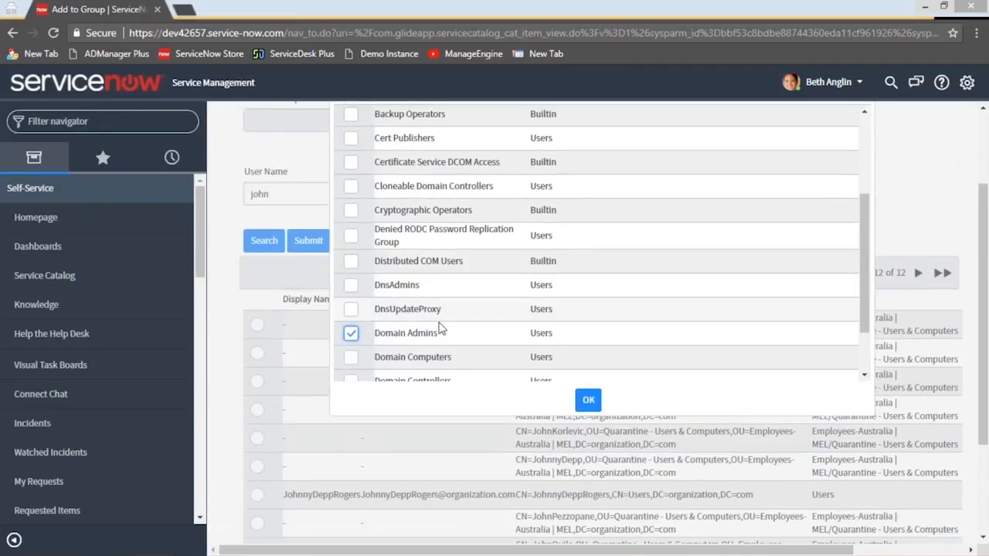
scroll(446, 323, "up", 2)
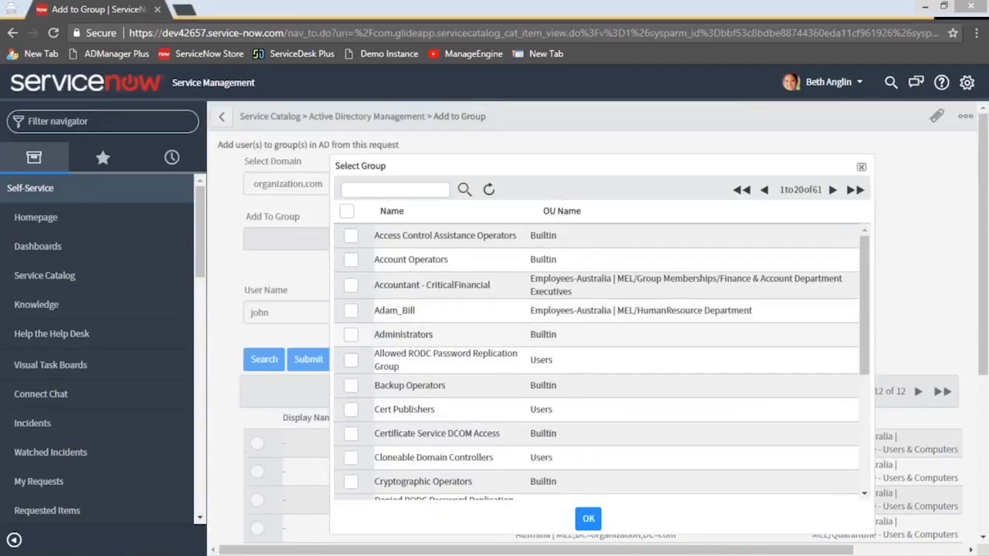
scroll(386, 363, "down", 3)
left_click(349, 378)
scroll(550, 289, "down", 3)
scroll(510, 278, "up", 5)
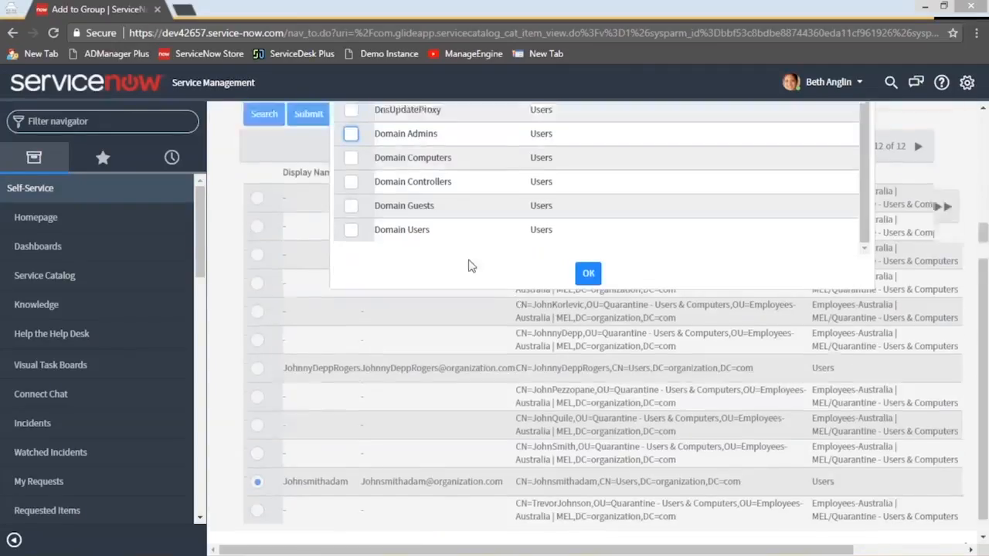
Search the groups for "mark" and add FieldMarketingStaff and MarketingManagers to the request
left_click(414, 116)
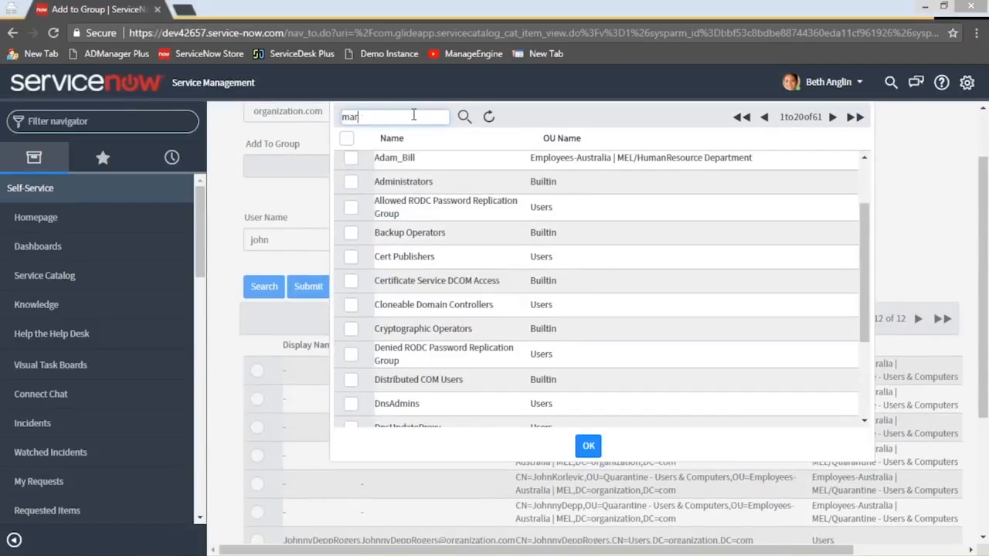
type("mark")
key("Return")
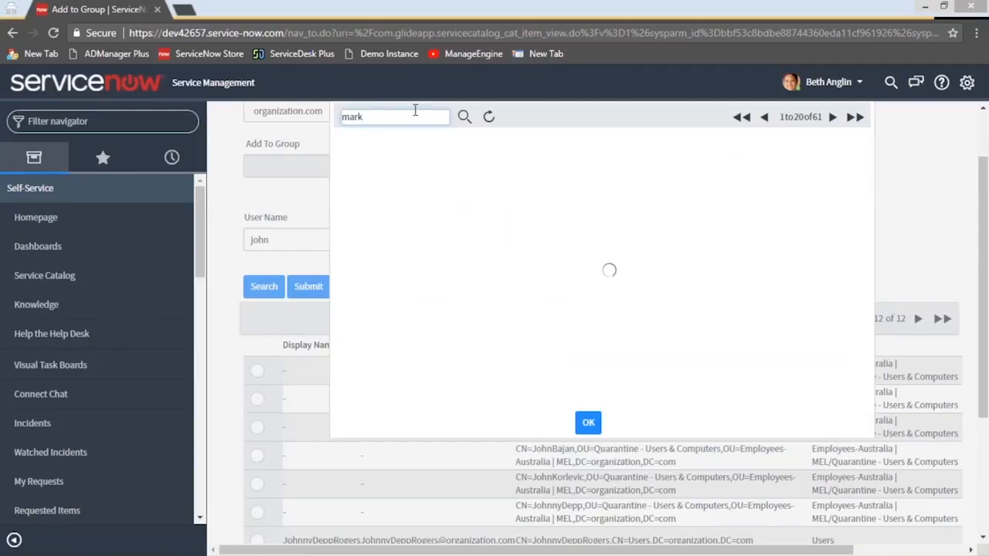
left_click(350, 163)
left_click(351, 186)
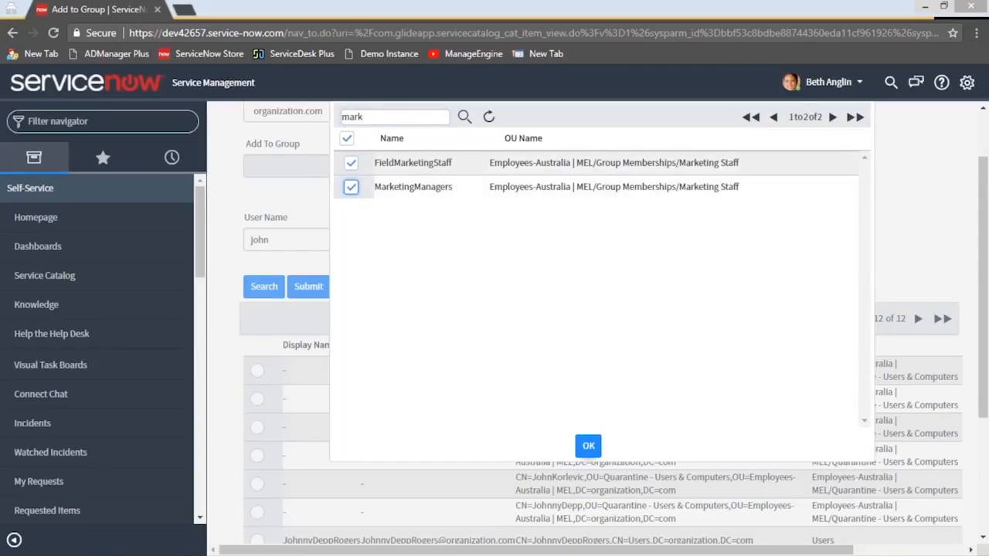
left_click(588, 444)
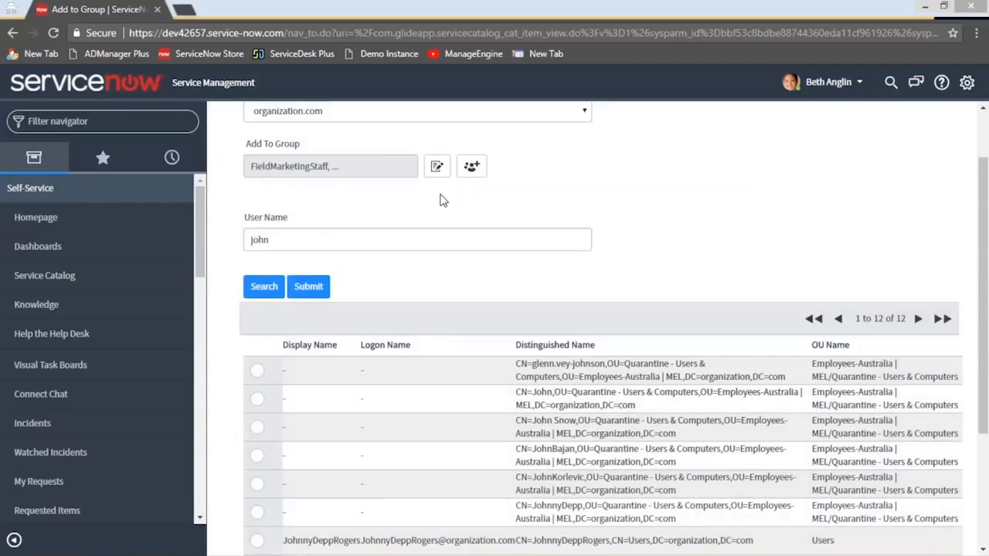
Check that the intended account in the Users OU is selected and submit the Add to Group request
scroll(579, 247, "up", 2)
scroll(538, 278, "down", 6)
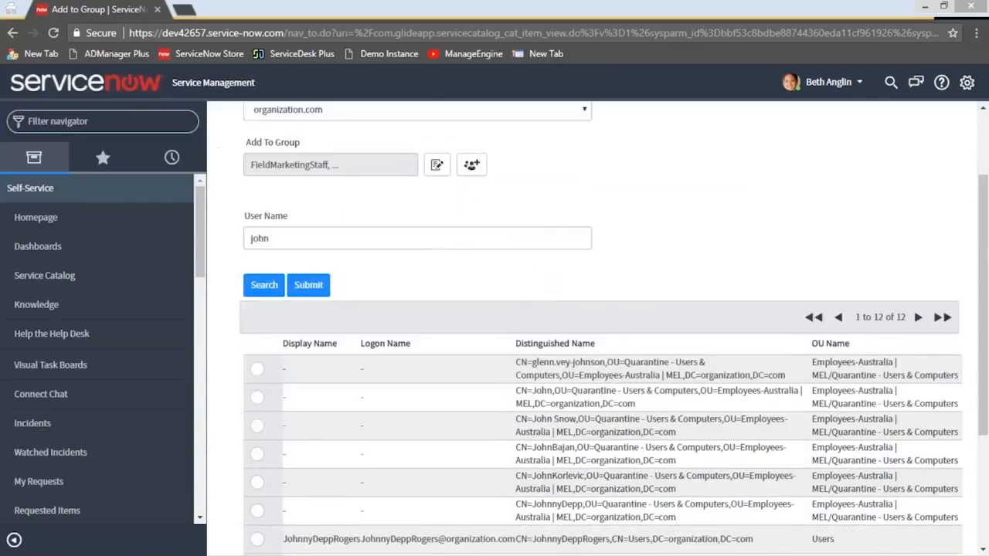
left_click(257, 508)
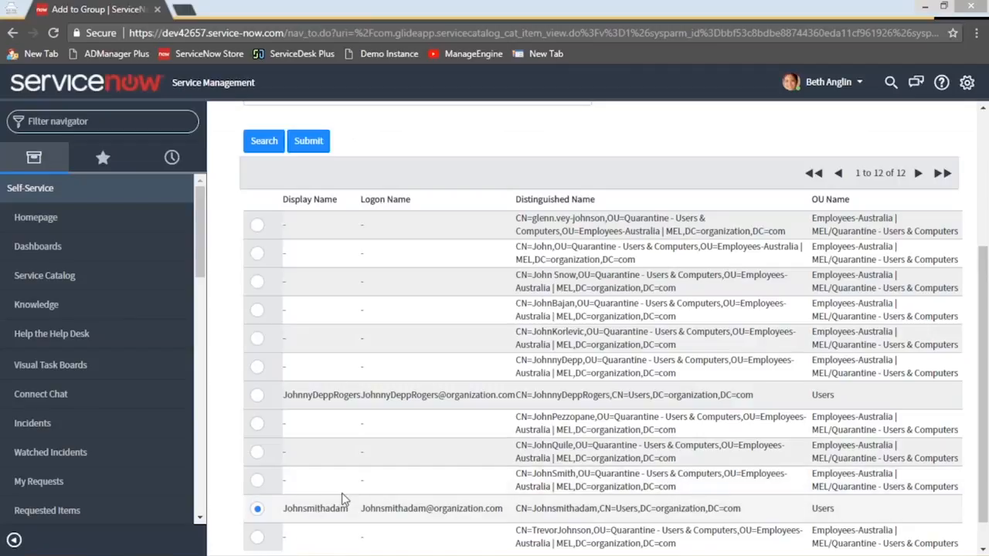
scroll(392, 275, "up", 3)
scroll(390, 273, "down", 2)
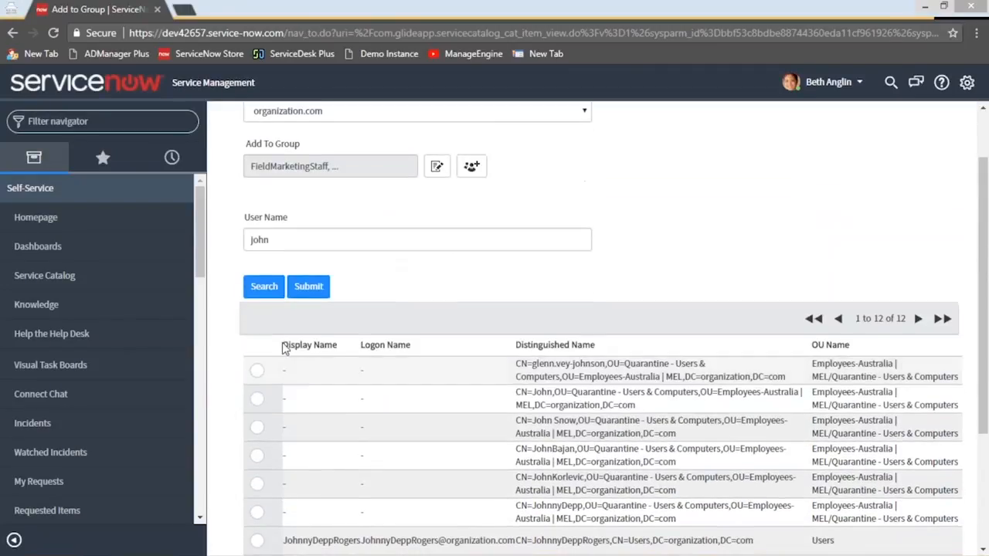
left_click(306, 290)
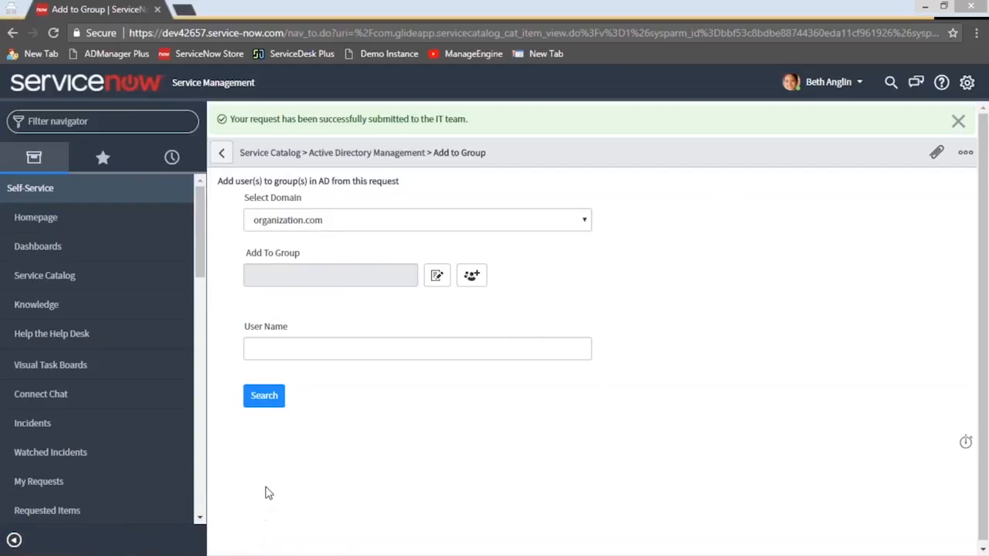
Switch to the administrator's ServiceNow window and reload the Self-Service Incidents list
mouse_move(236, 543)
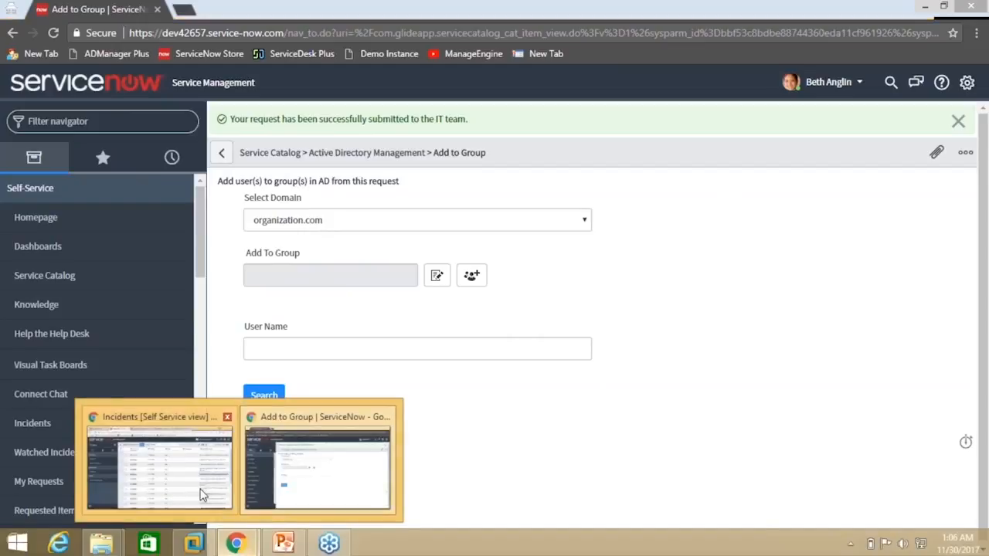
left_click(200, 495)
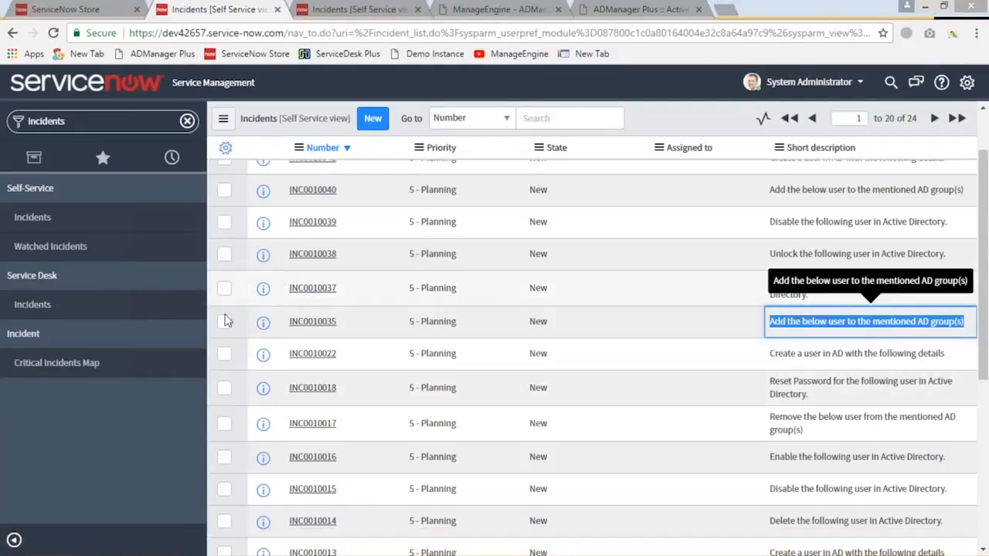
double_click(48, 122)
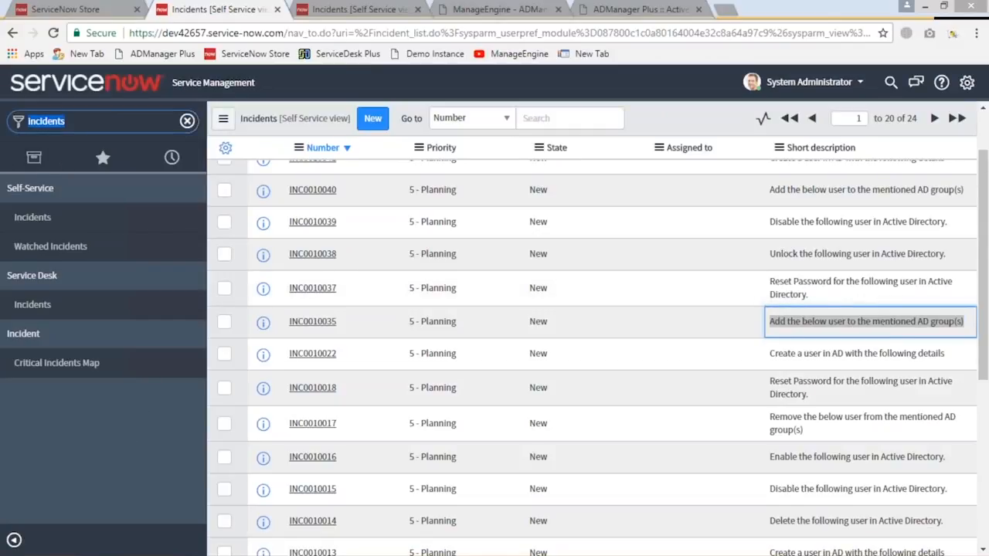
key("Right")
left_click(56, 220)
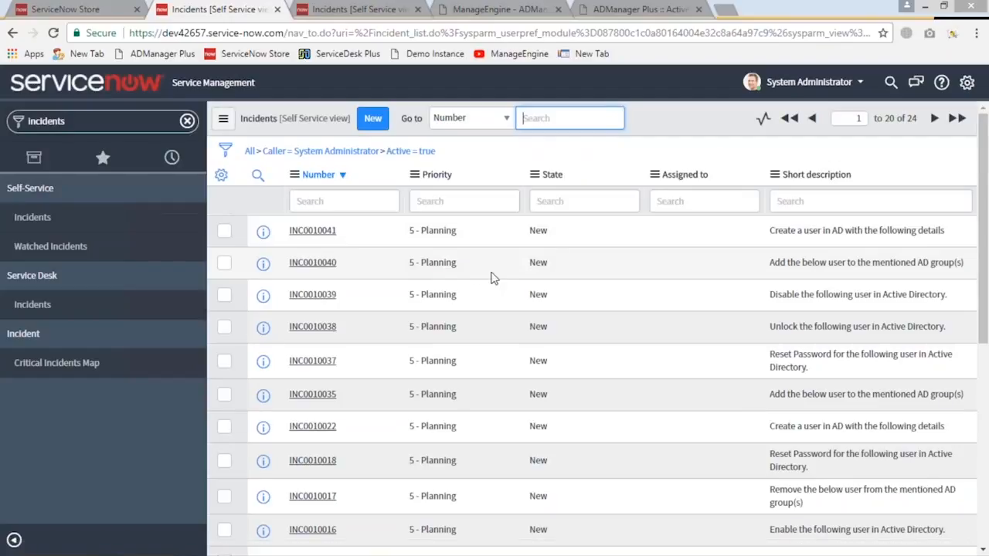
Open incident INC0010040 and launch the Add to Group action from it
right_click(572, 261)
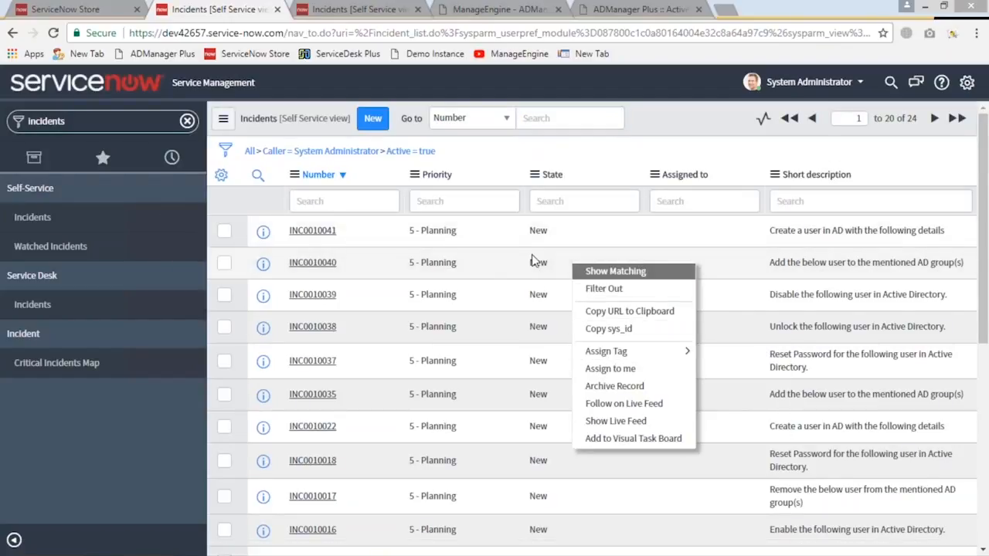
left_click(312, 262)
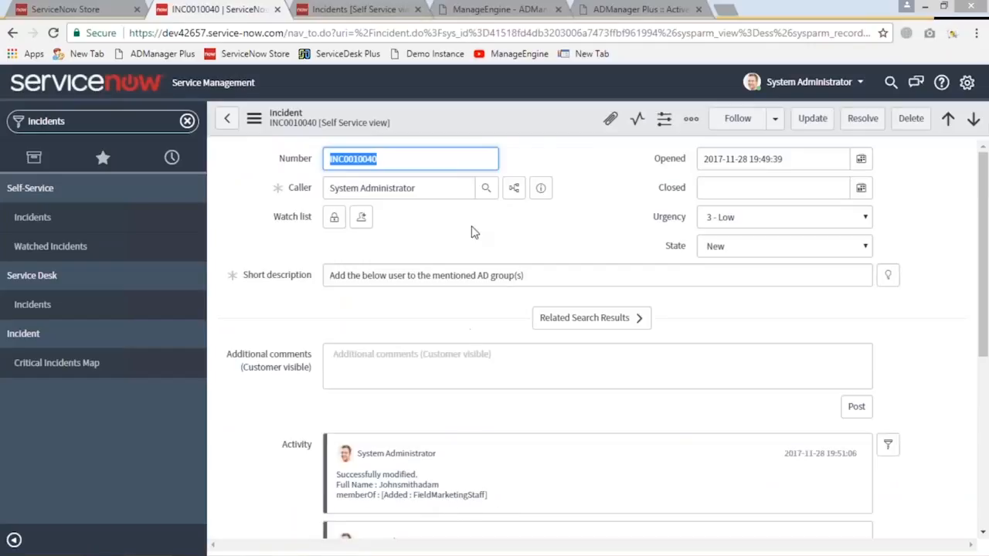
right_click(517, 116)
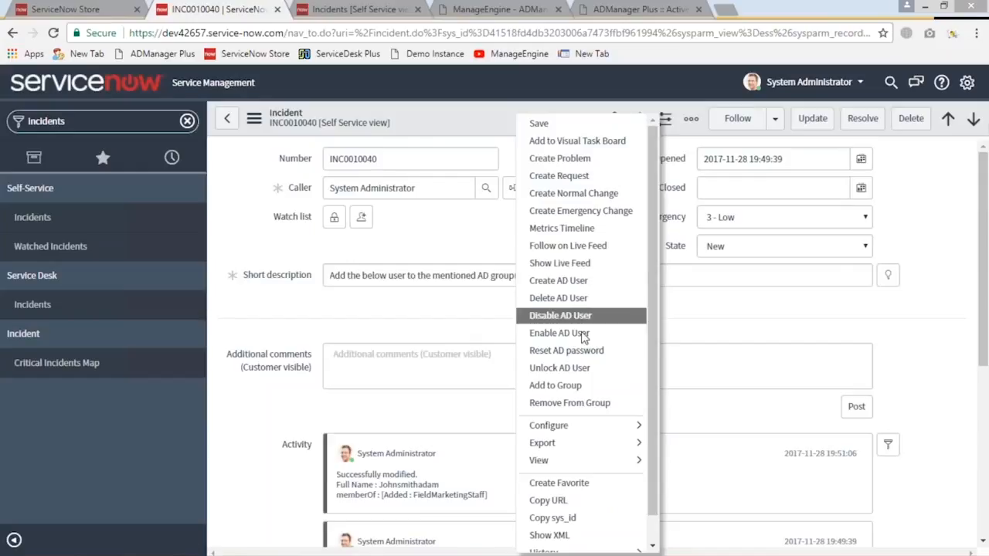
left_click(586, 386)
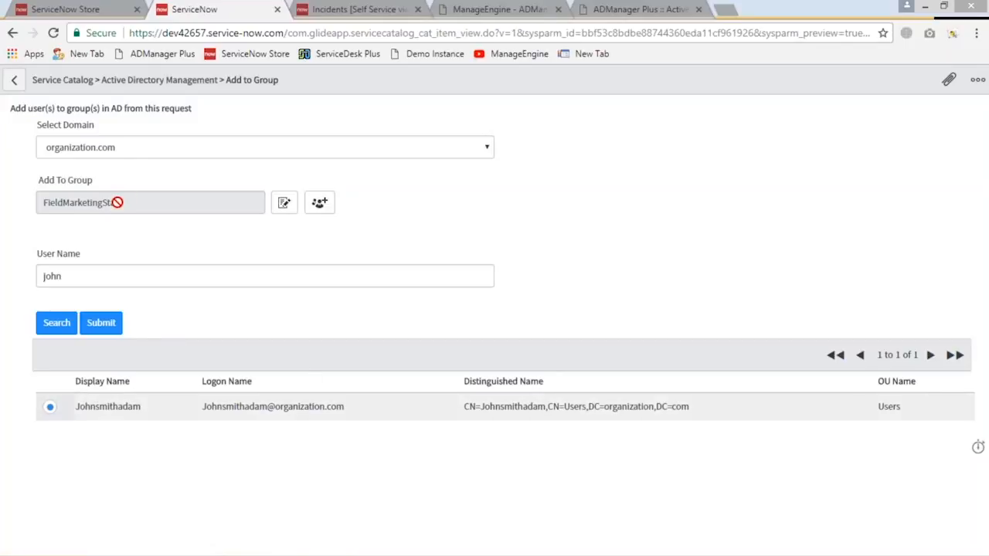
Review the groups selected in the request, and open the group selection dialog and close it without choosing anything
left_click(284, 204)
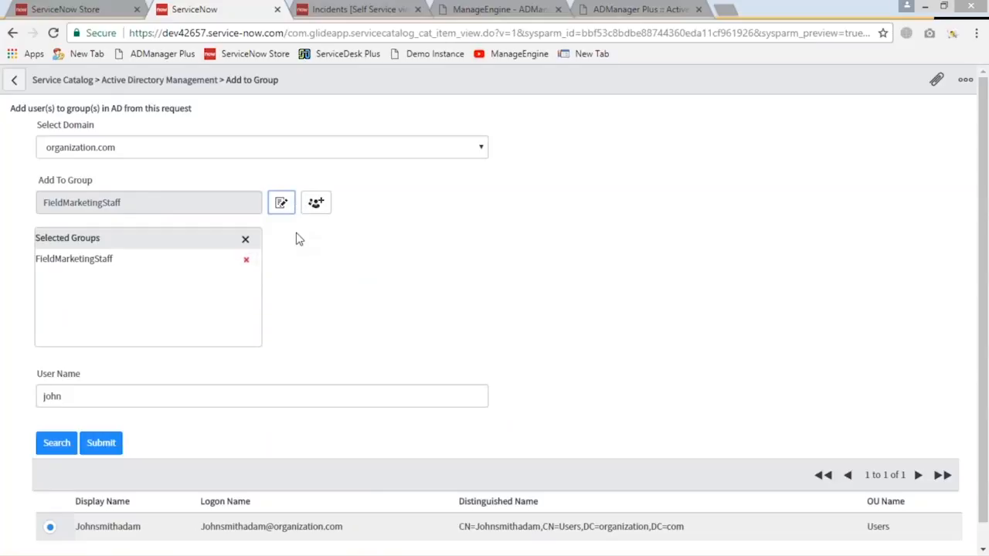
left_click(316, 203)
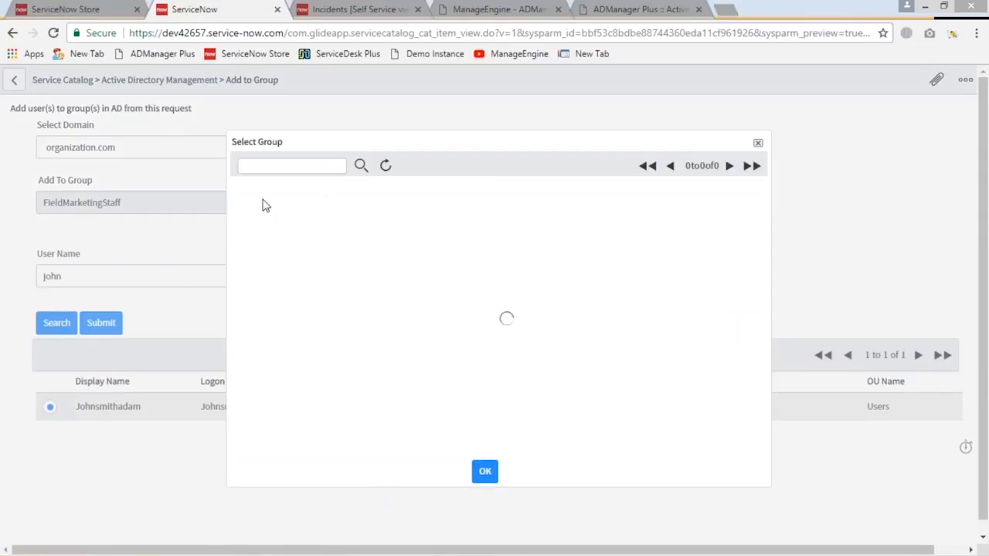
left_click(758, 143)
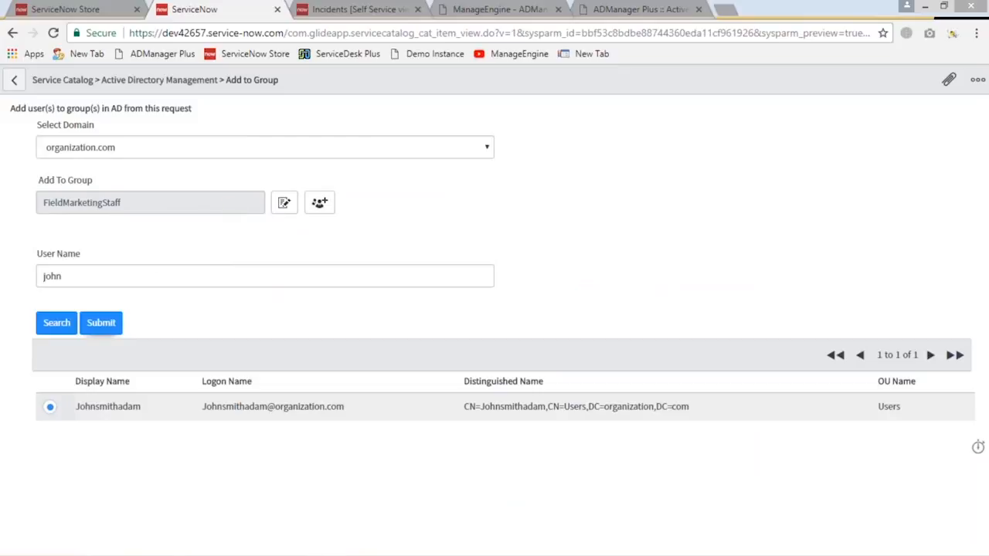
Search the available groups for "sales" and add the Sales Officers group to the Add to Group request
left_click(321, 203)
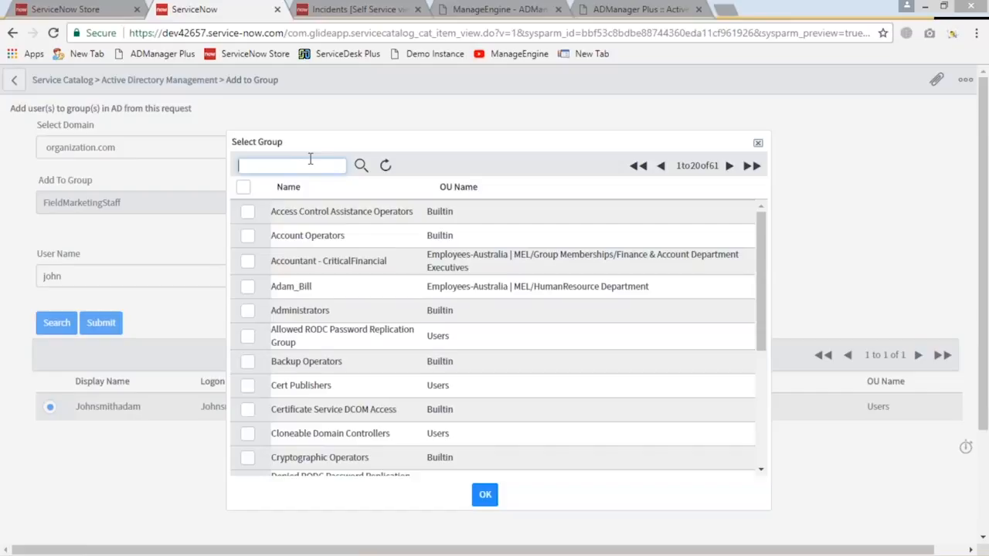
type("sales")
key("Return")
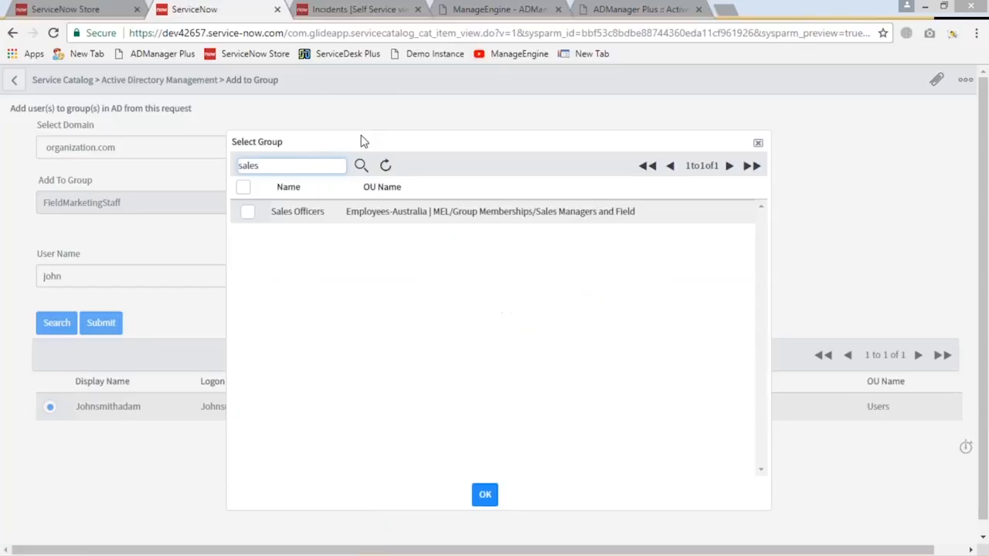
left_click(247, 212)
left_click(486, 495)
Review the request's selected groups and submit the Add to Group action for the selected user
left_click(284, 203)
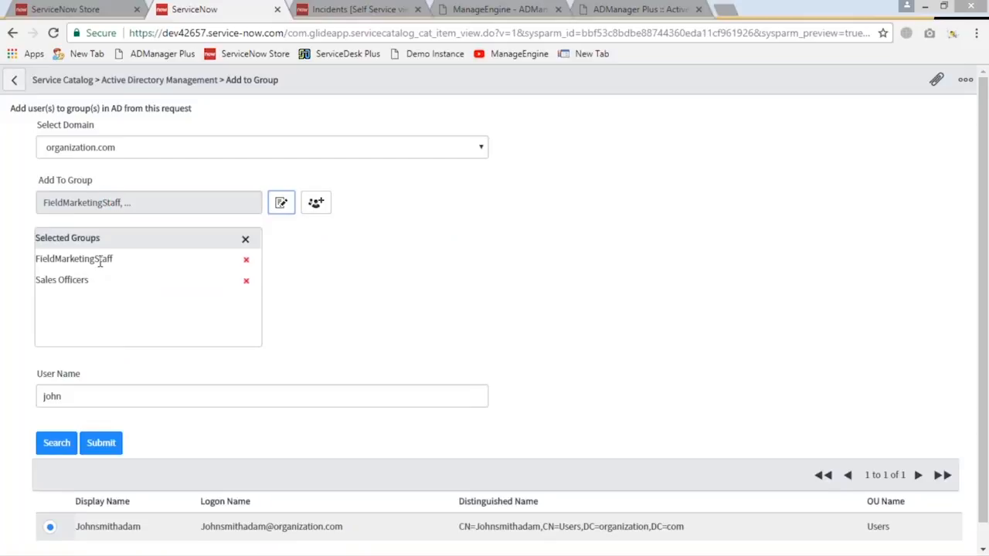
scroll(97, 263, "down", 1)
left_click(101, 442)
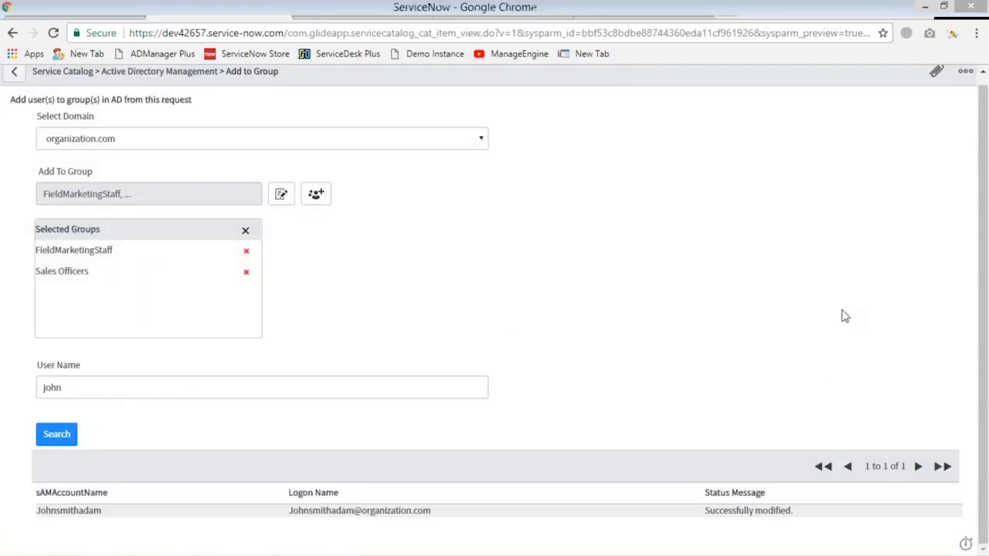
left_click_drag(705, 510, 798, 519)
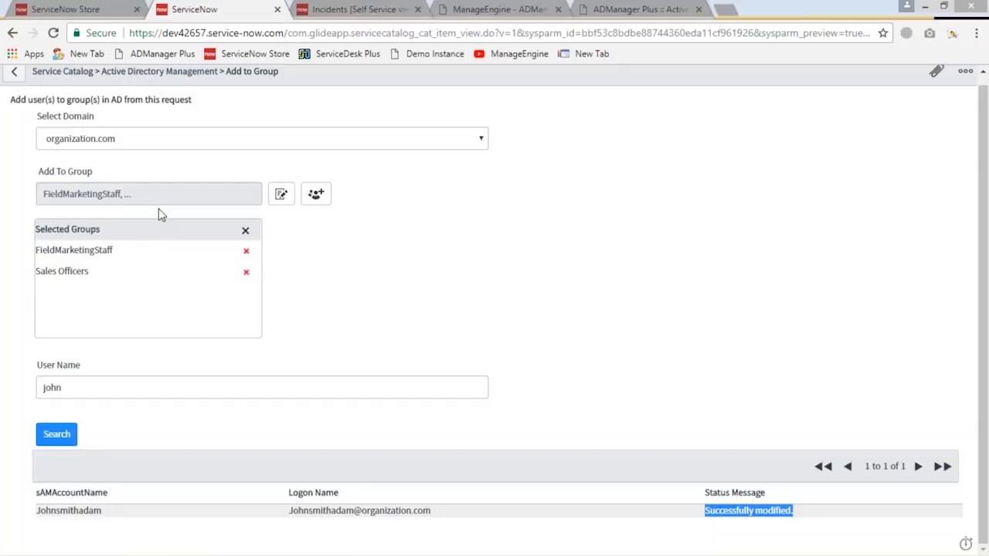
left_click(88, 9)
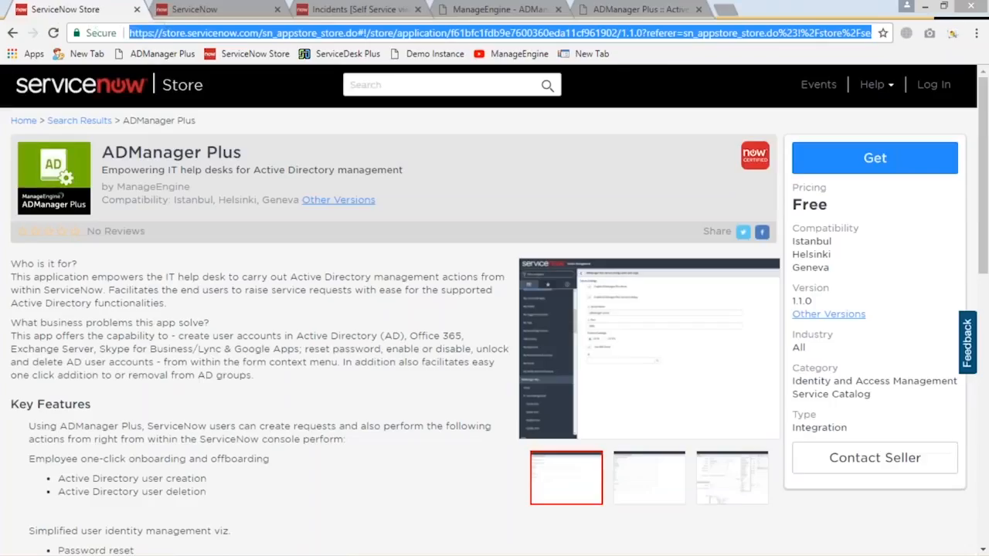
left_click(232, 15)
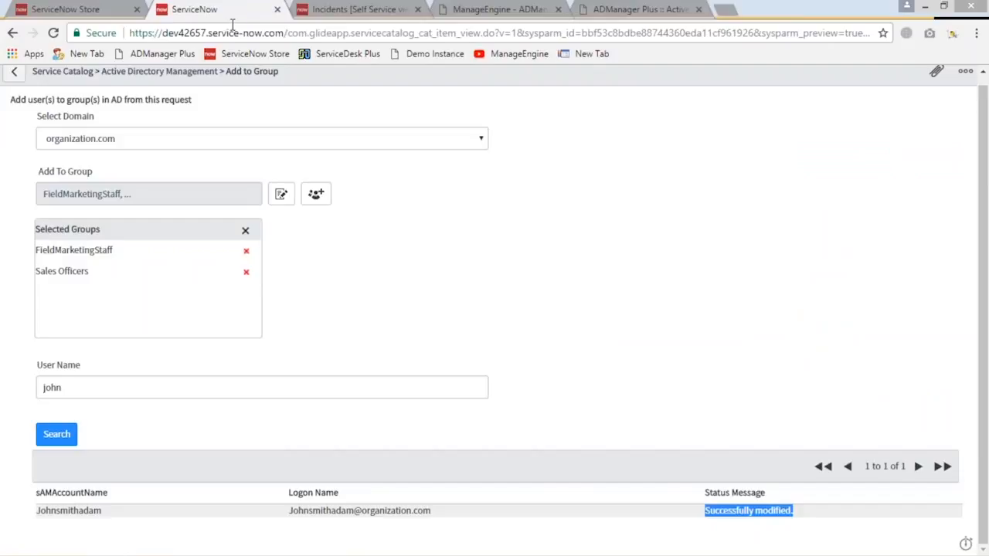
left_click(344, 14)
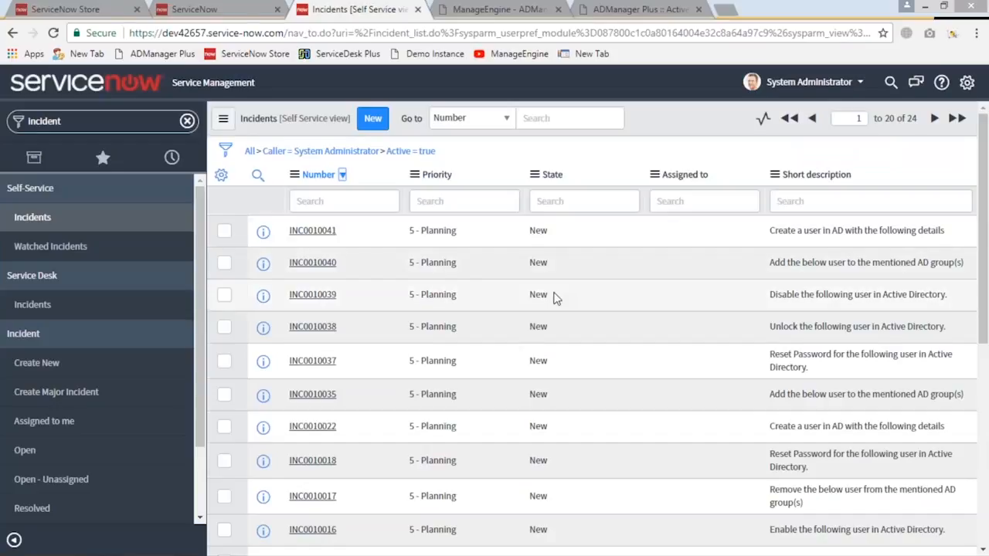
Switch to the end user's ServiceNow window and open the Disable User item in the Active Directory Management catalog
mouse_move(290, 554)
left_click(252, 549)
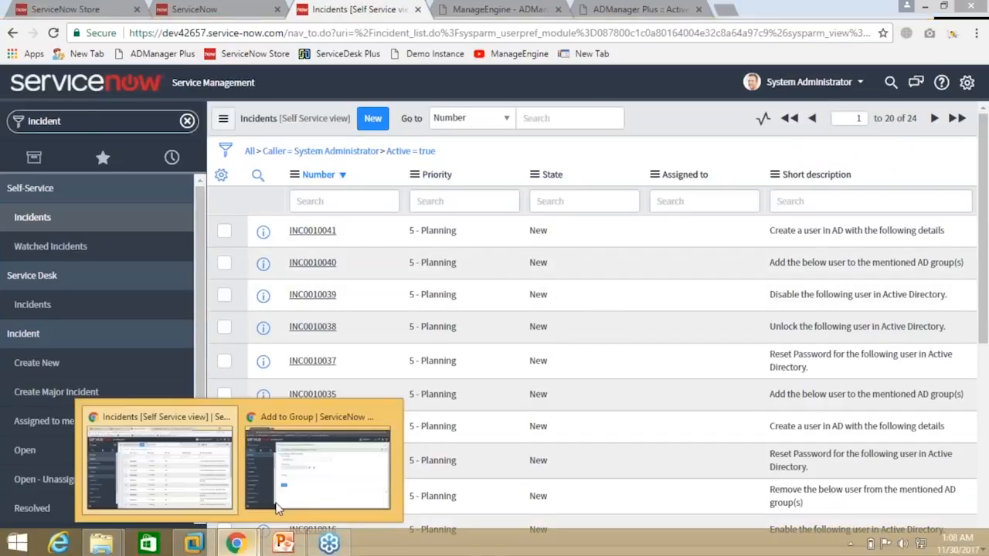
left_click(316, 464)
left_click(269, 153)
left_click(297, 176)
scroll(280, 395, "down", 1)
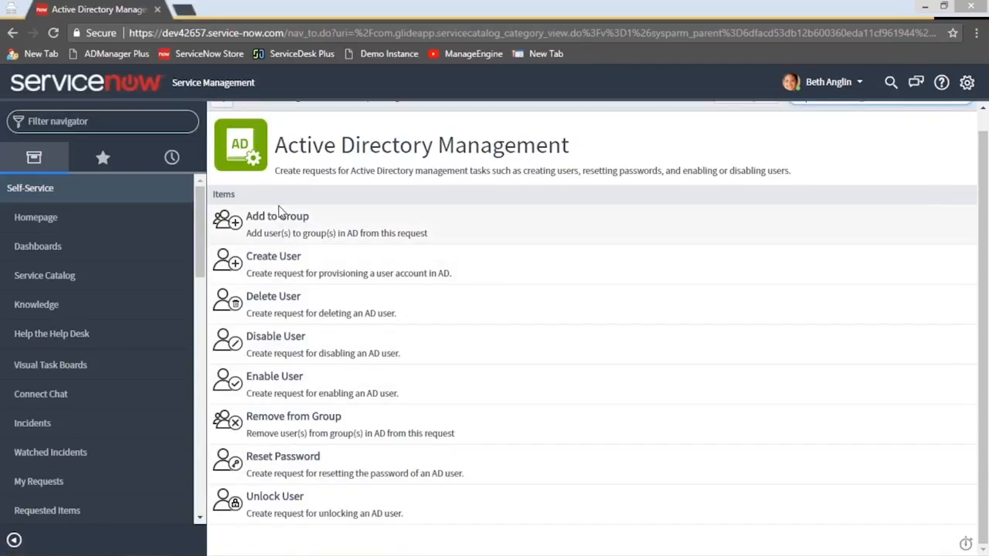
left_click(275, 344)
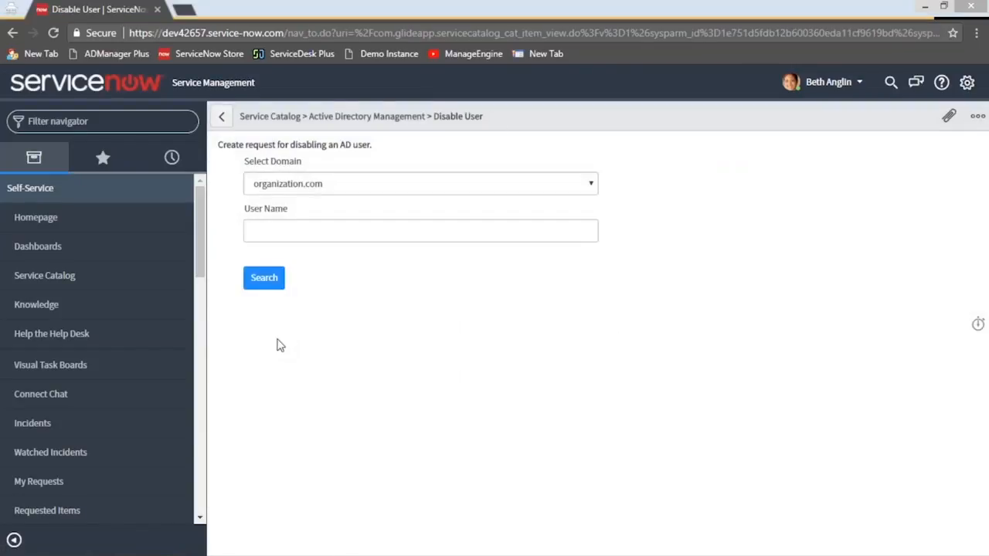
Search the organization.com domain for the user to disable by first name
left_click(281, 231)
type("jpo")
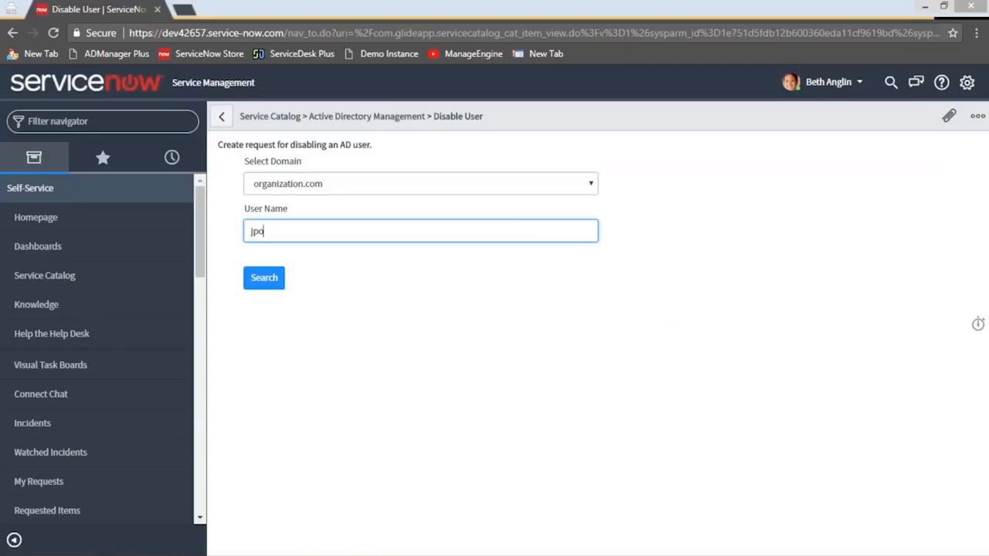
type("ohn")
key("Return")
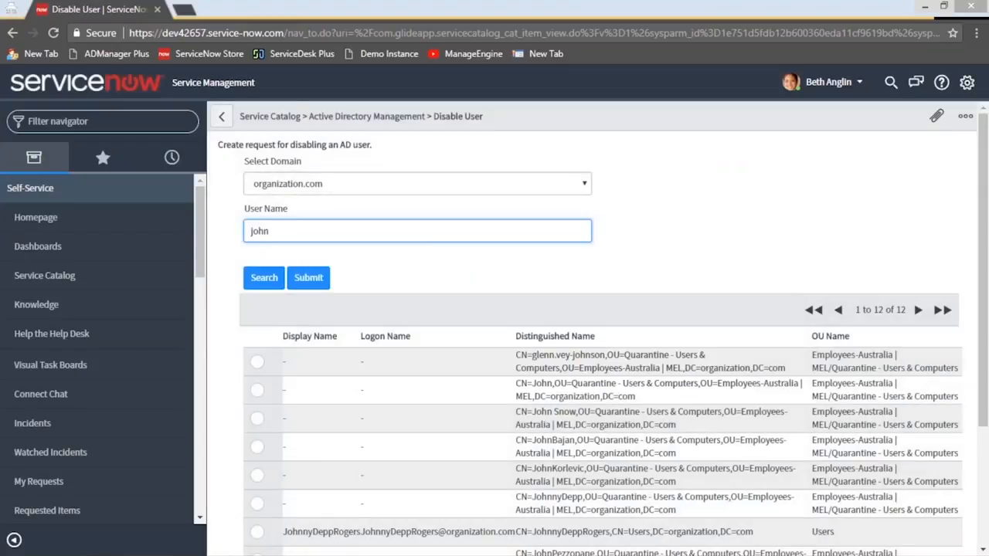
Select the intended account in the Users OU and submit the Disable User request
scroll(285, 242, "down", 1)
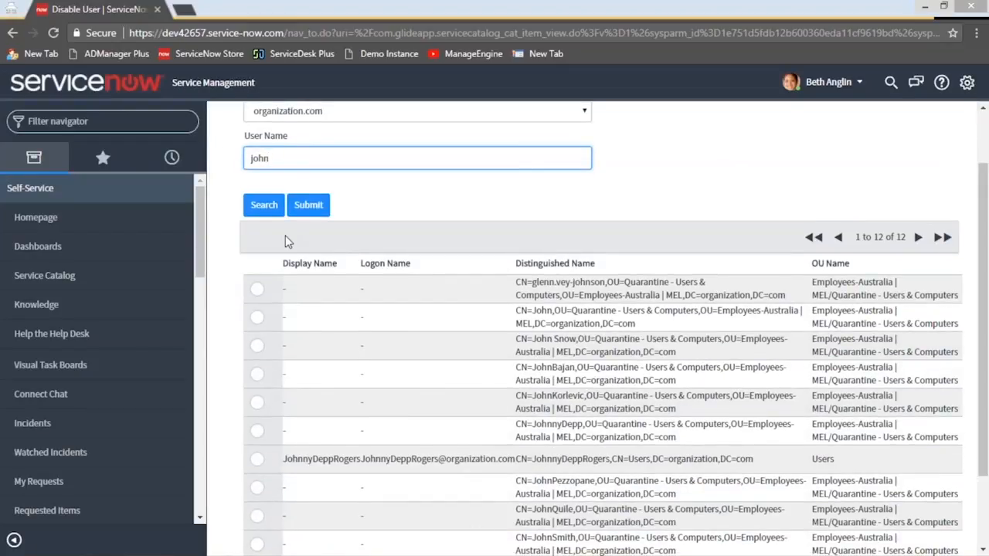
scroll(284, 237, "down", 1)
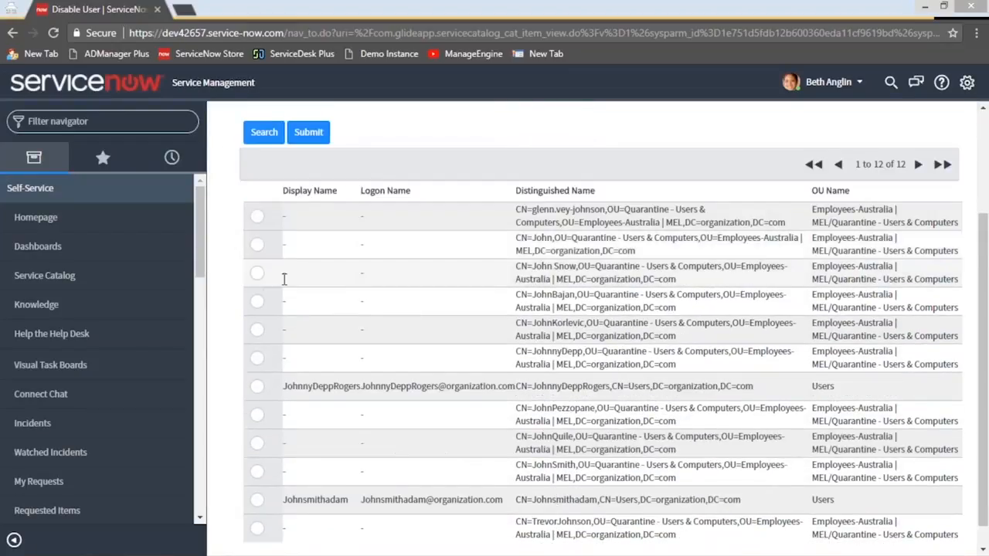
left_click(256, 501)
scroll(340, 431, "down", 1)
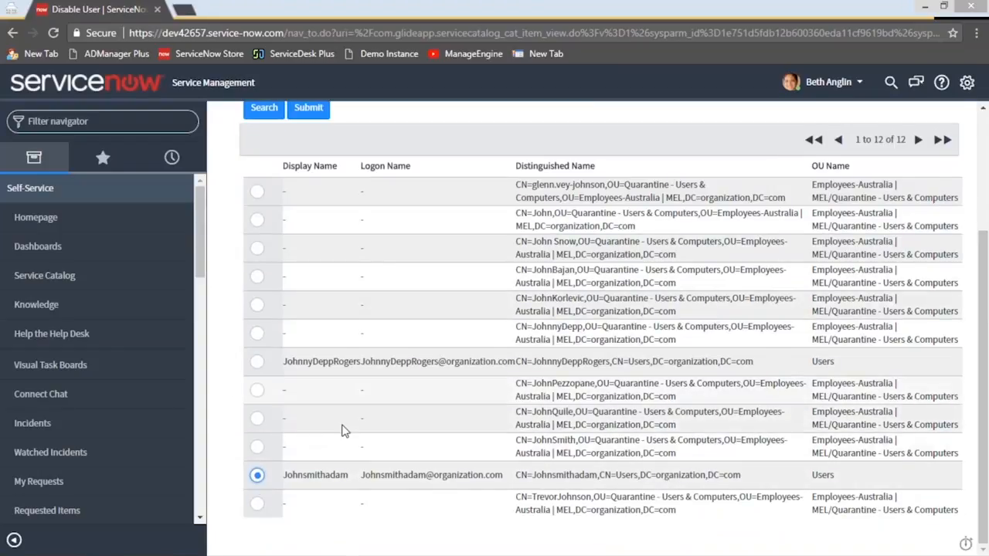
scroll(384, 407, "up", 3)
left_click(309, 278)
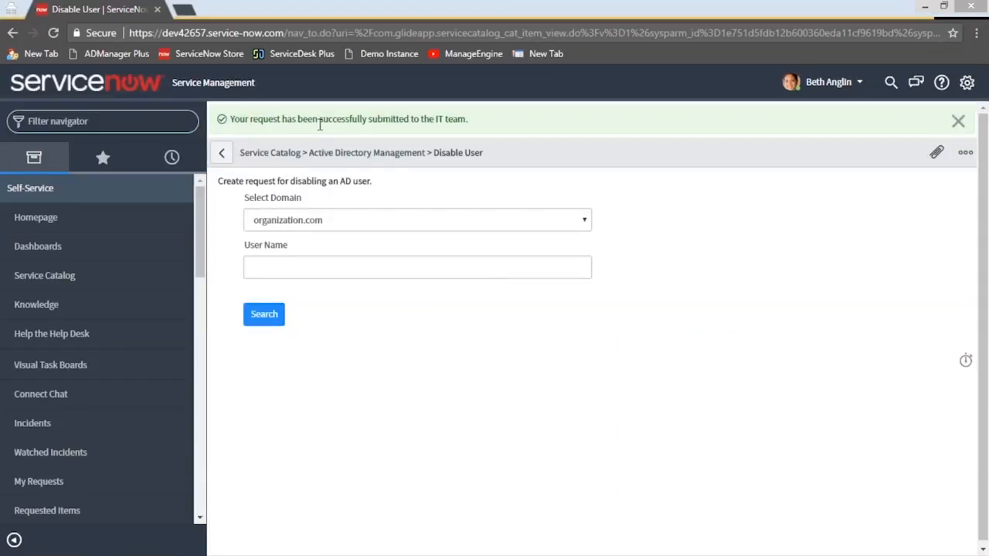
Impersonate the System Administrator from the recent impersonations
left_click(856, 81)
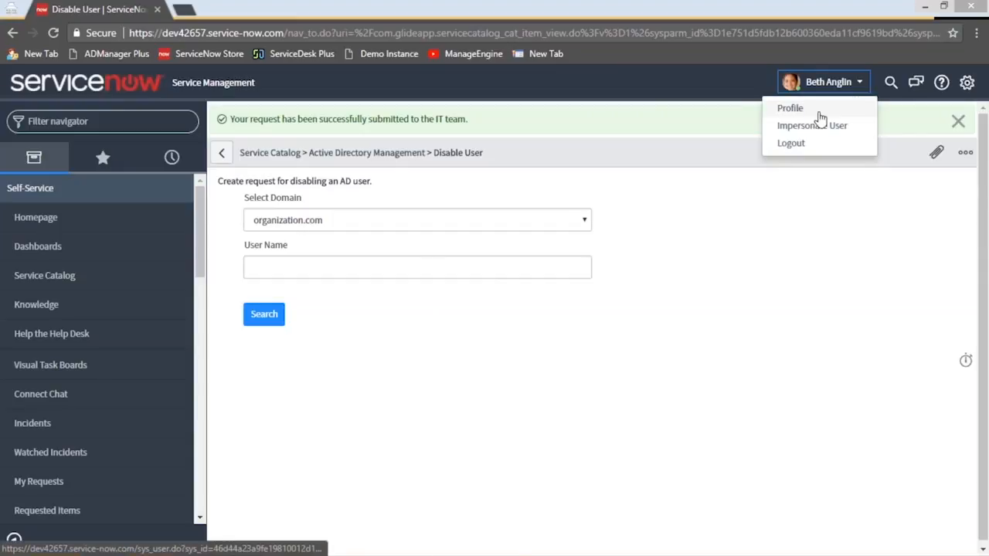
left_click(819, 126)
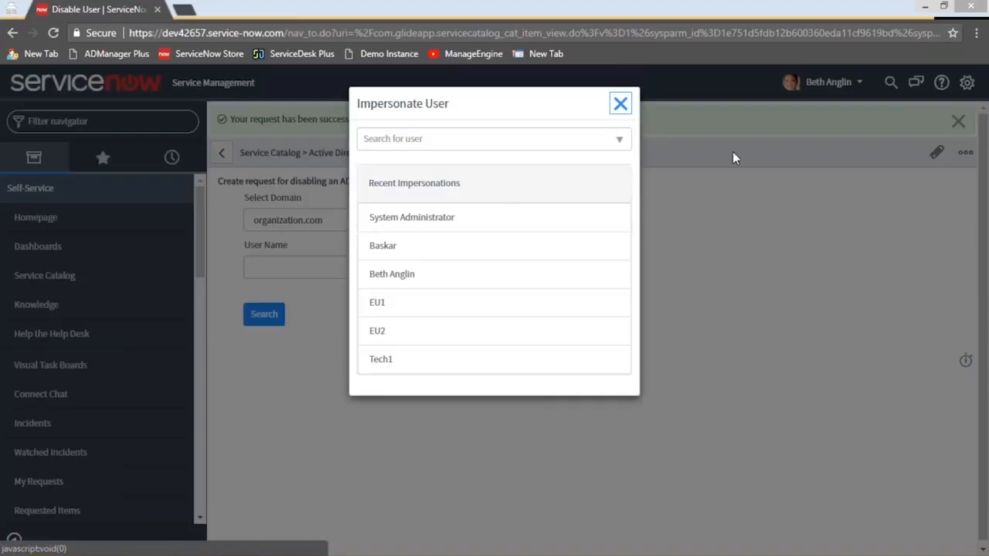
left_click(425, 219)
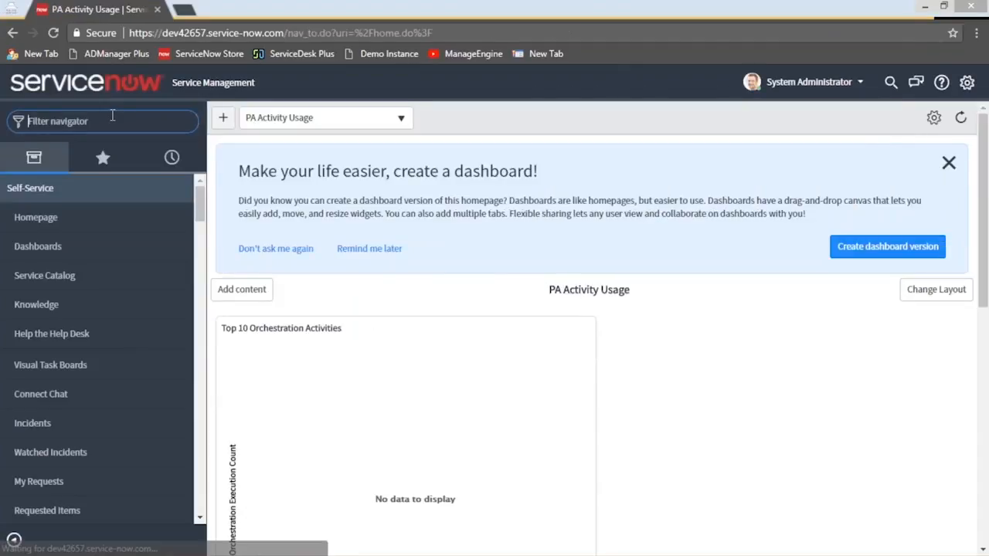
Filter the navigator for "inci" and open the Self-Service Incidents list
type("In")
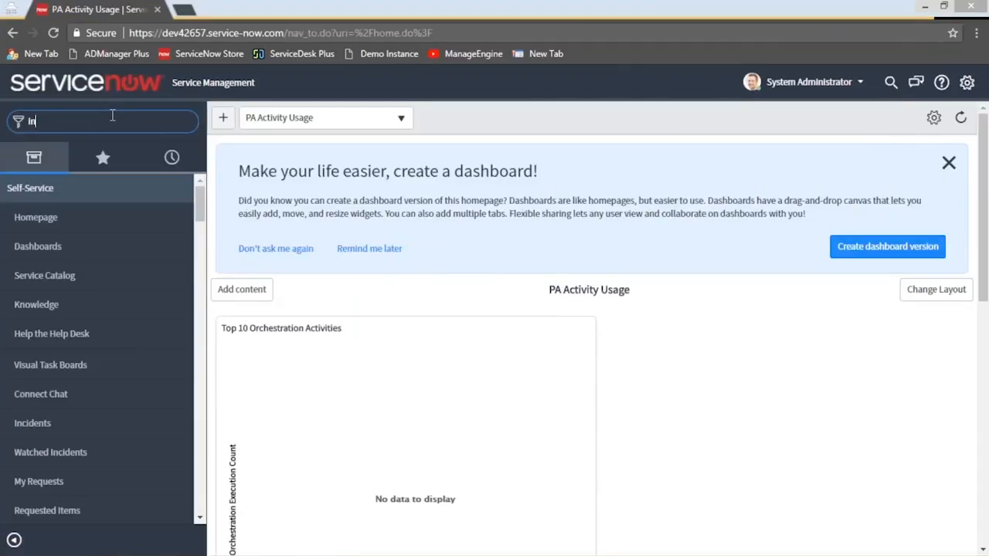
type("ci")
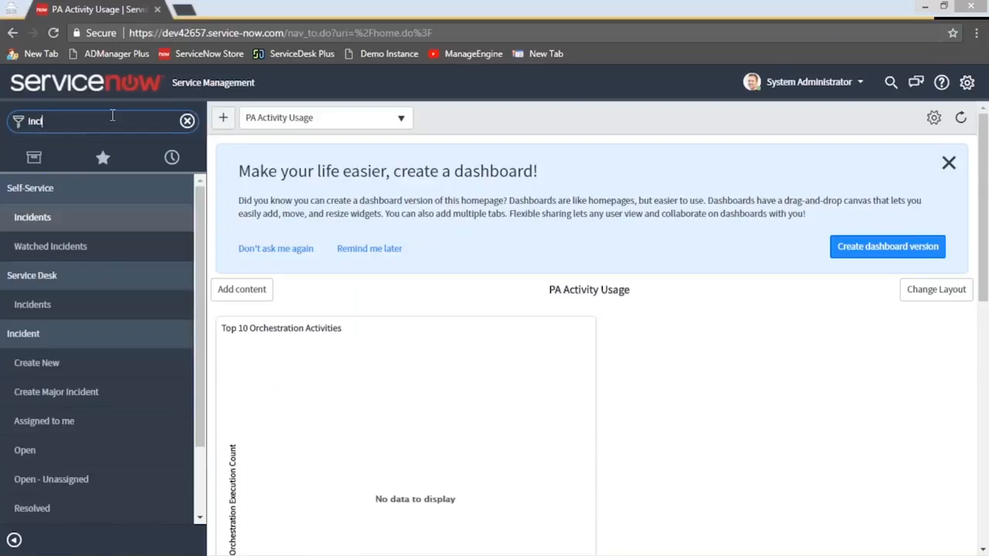
key("Return")
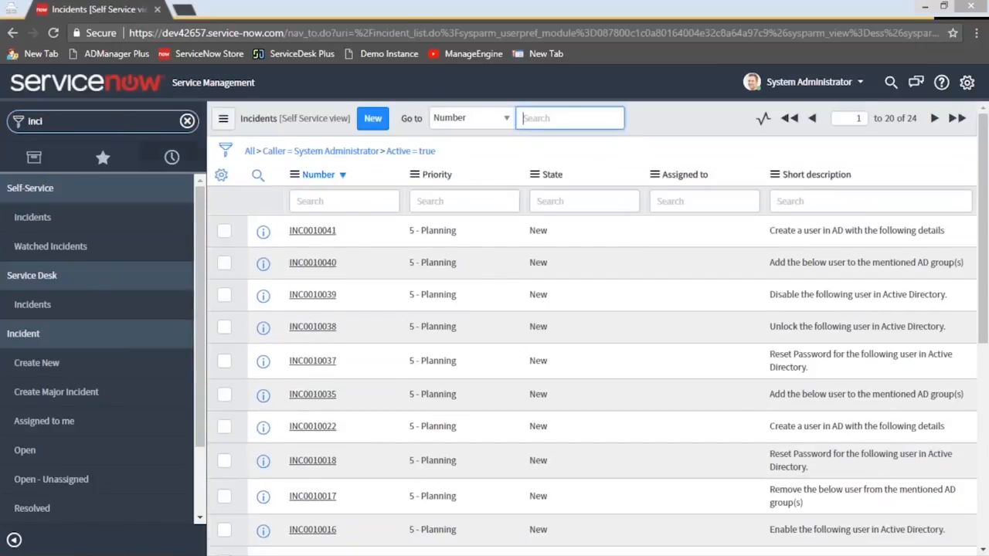
key("ctrl+minus")
key("ctrl+minus")
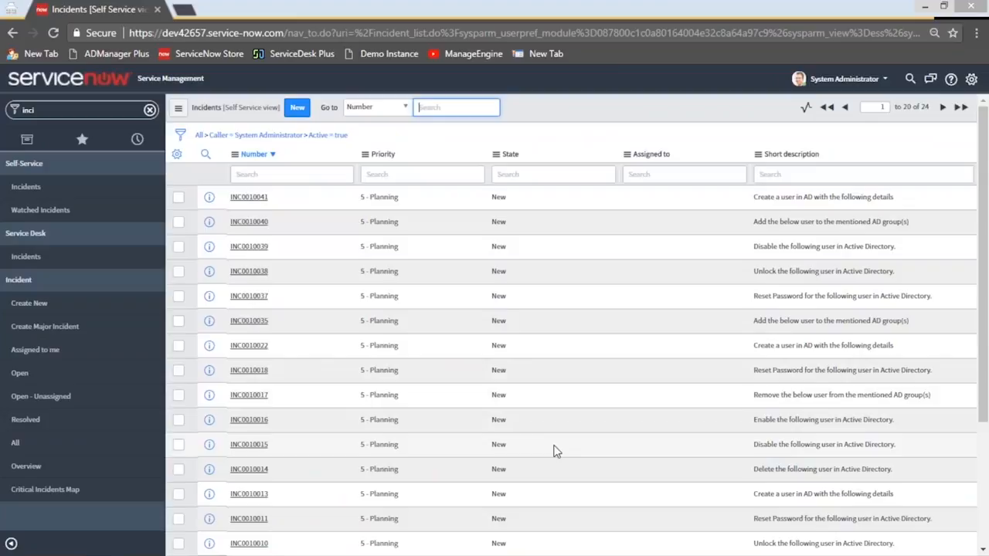
Open incident INC0010039, which requests disabling an Active Directory user
right_click(552, 247)
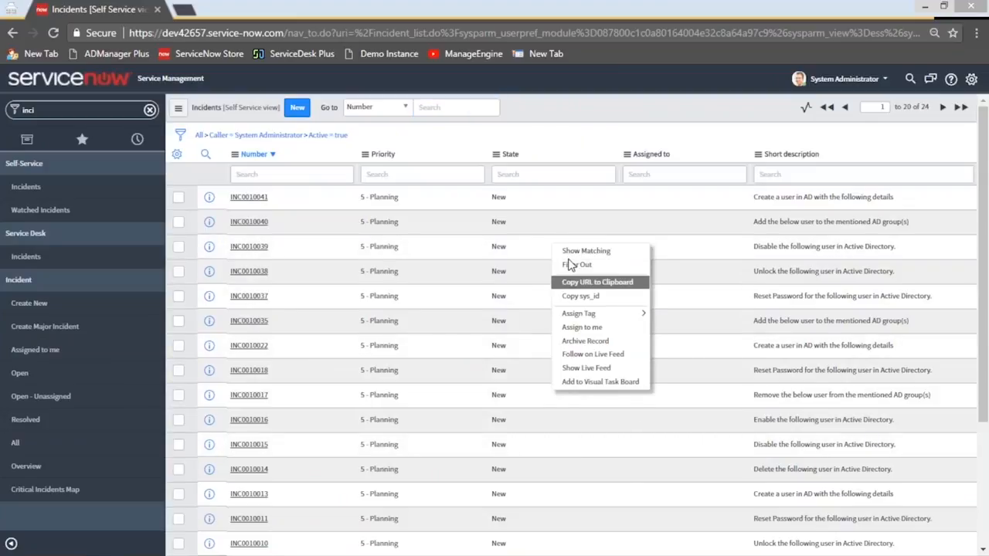
left_click(270, 249)
left_click(270, 248)
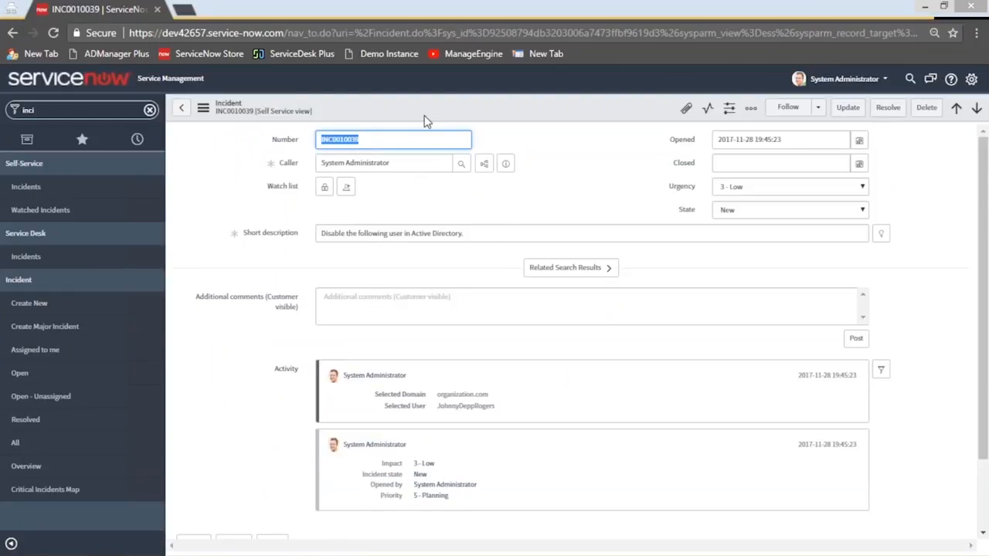
Launch the Disable AD User action from the incident and submit it for the preselected account
right_click(427, 117)
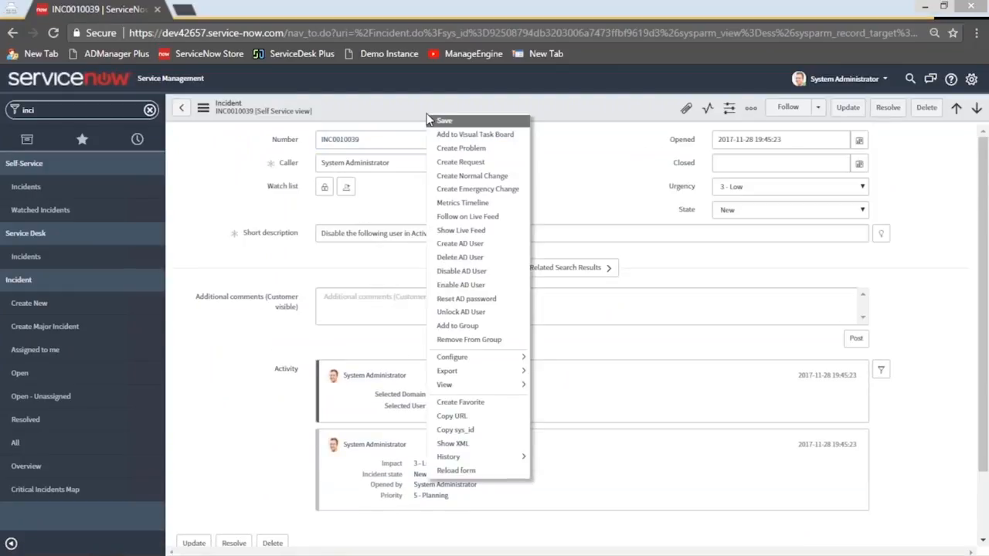
left_click(460, 271)
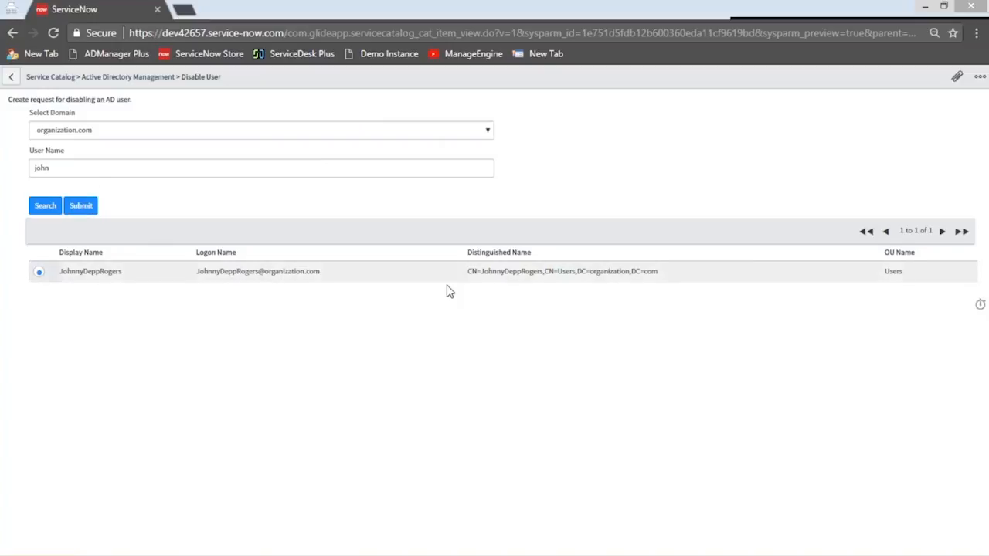
left_click(81, 205)
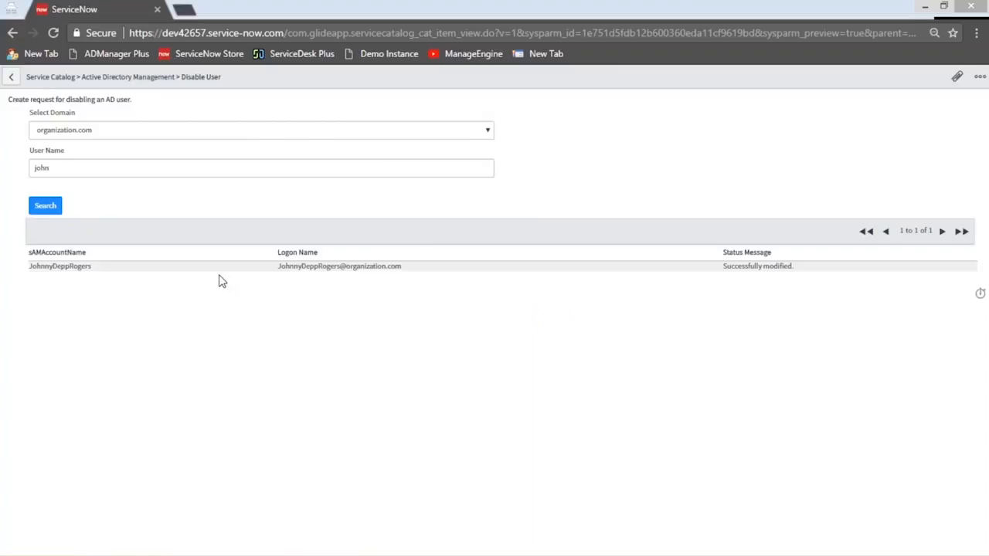
Copy the processed account's name from the result and search for it among the AD objects in ADManager Plus
left_click_drag(106, 274, 32, 272)
key("ctrl+c")
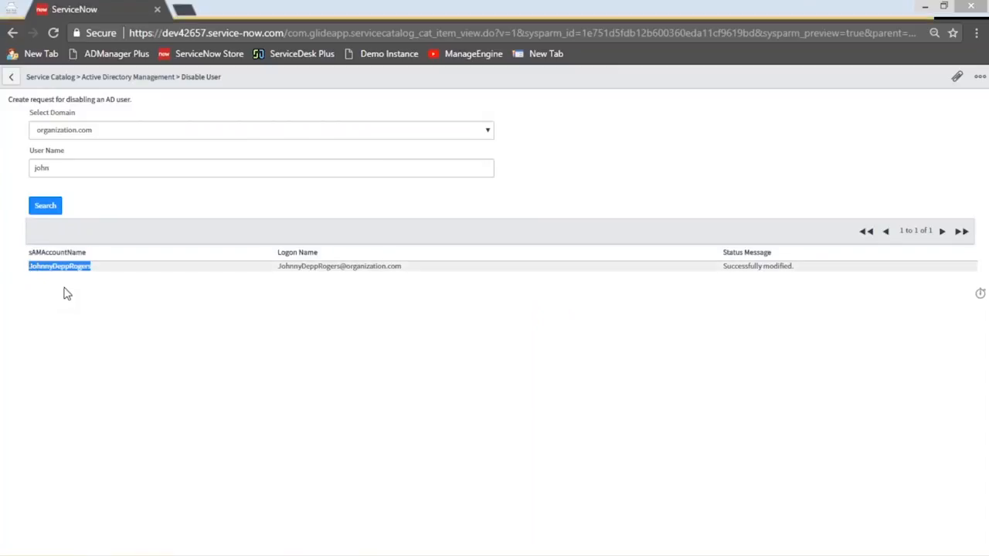
left_click(926, 8)
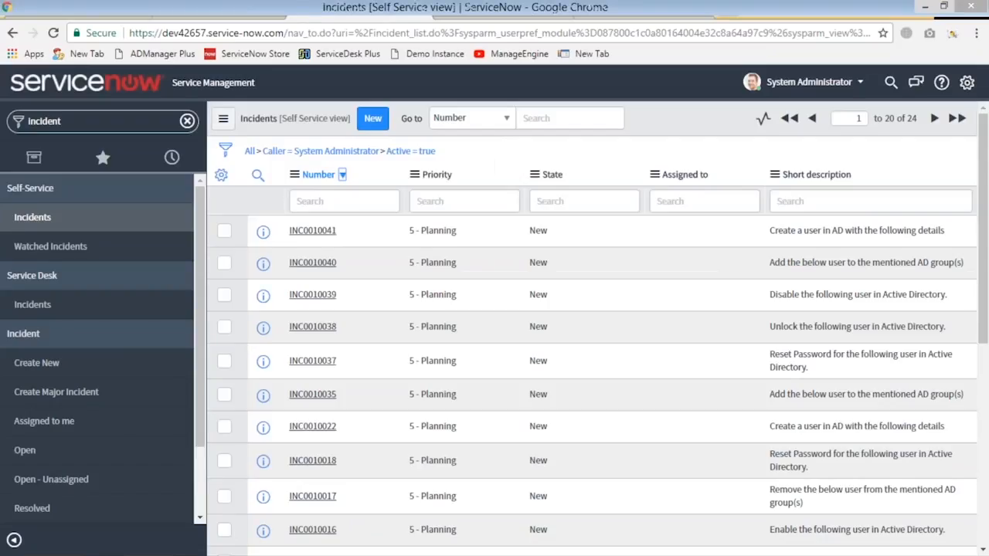
left_click(498, 10)
left_click(874, 85)
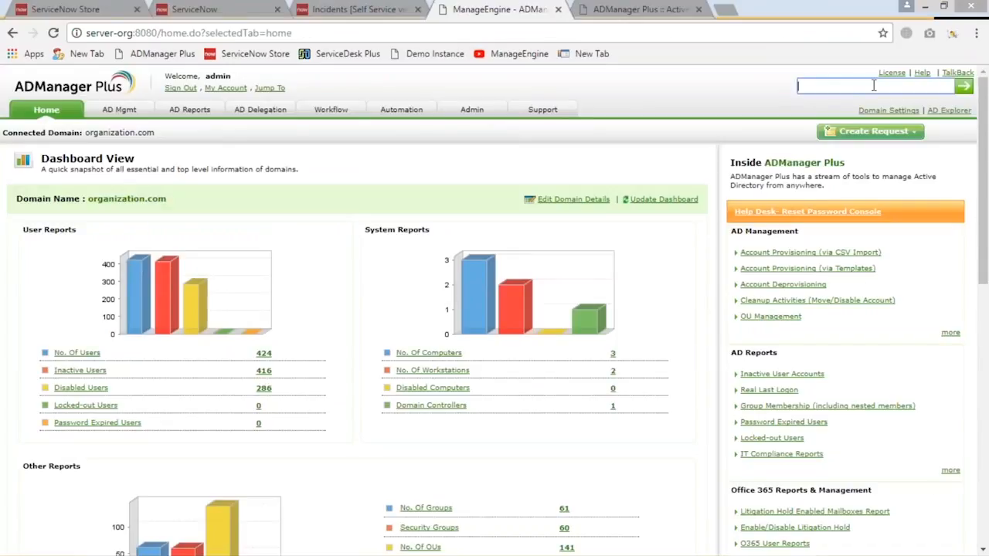
key("ctrl+v")
key("Return")
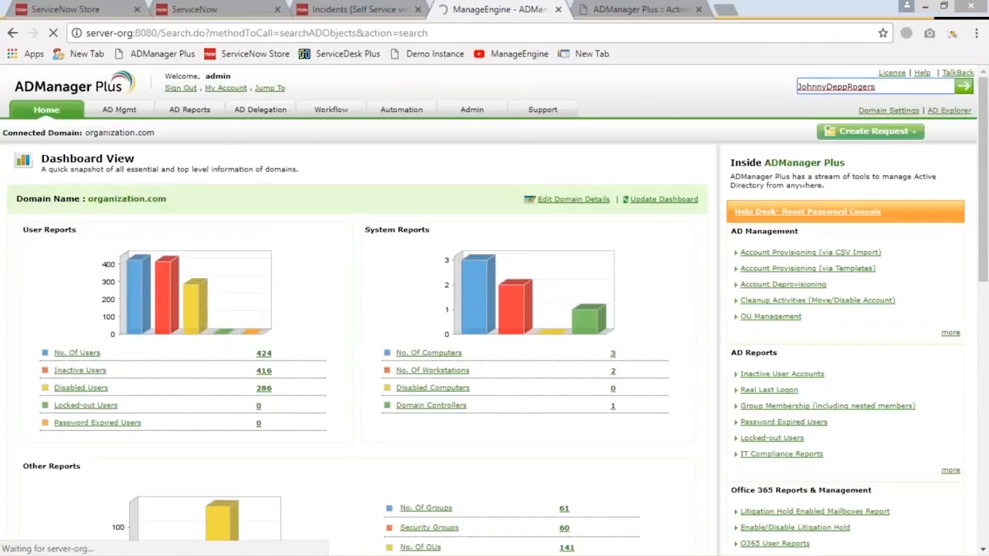
Open the found user's properties and check the account-disabled setting and group membership in the account details
left_click(237, 237)
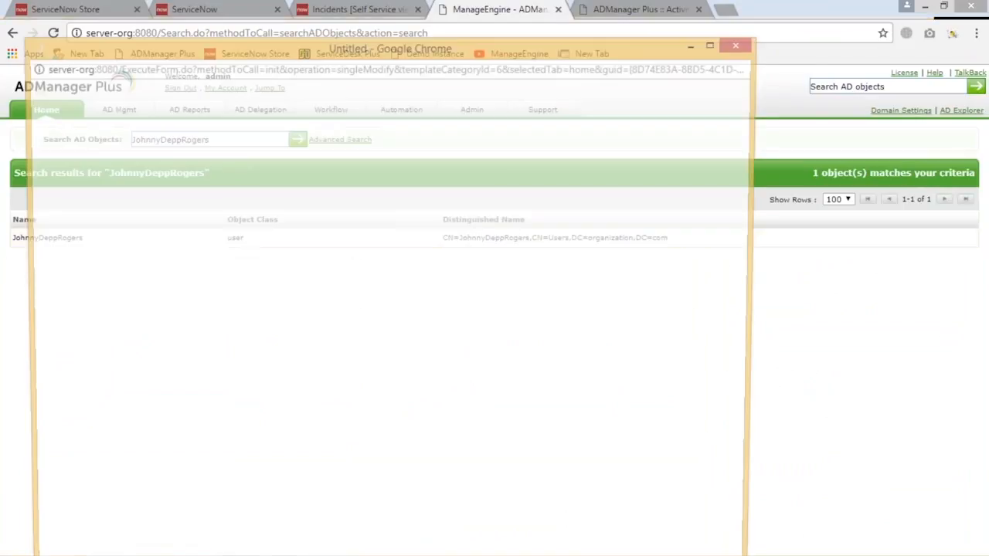
left_click(185, 156)
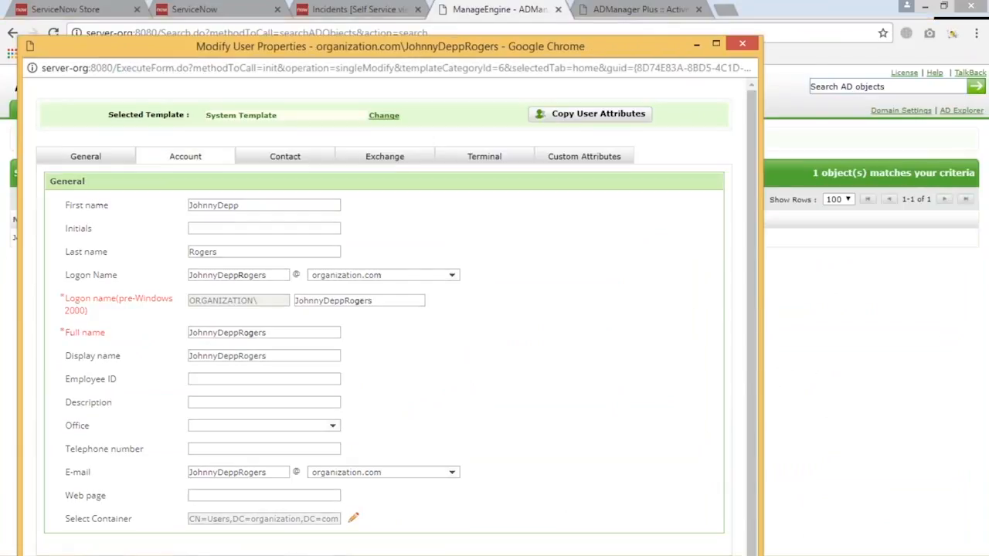
scroll(116, 402, "down", 1)
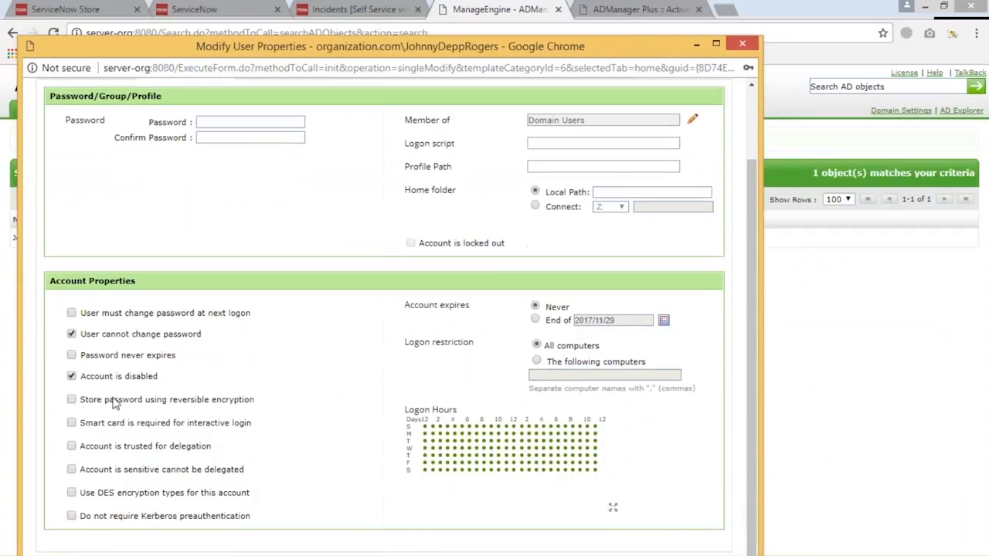
left_click_drag(82, 376, 164, 387)
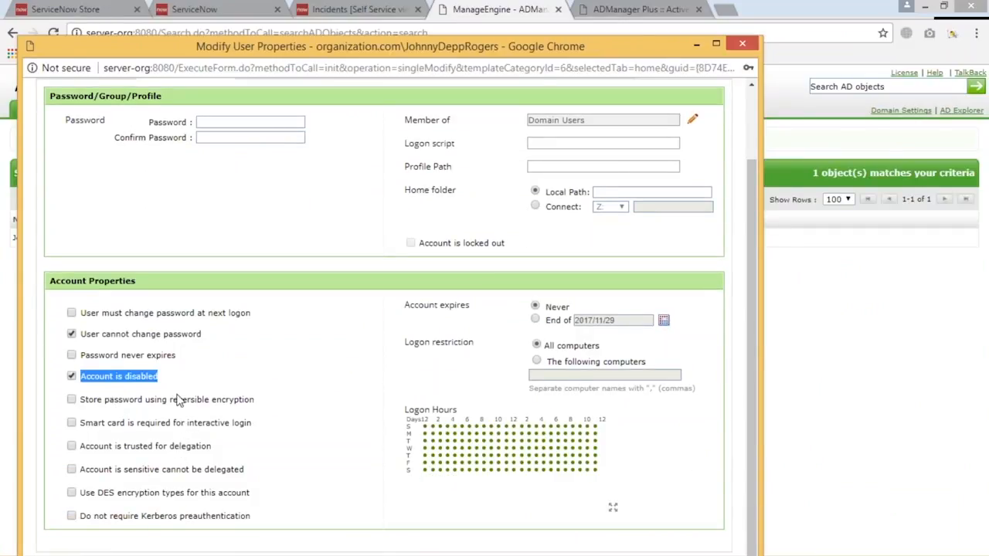
scroll(121, 202, "up", 1)
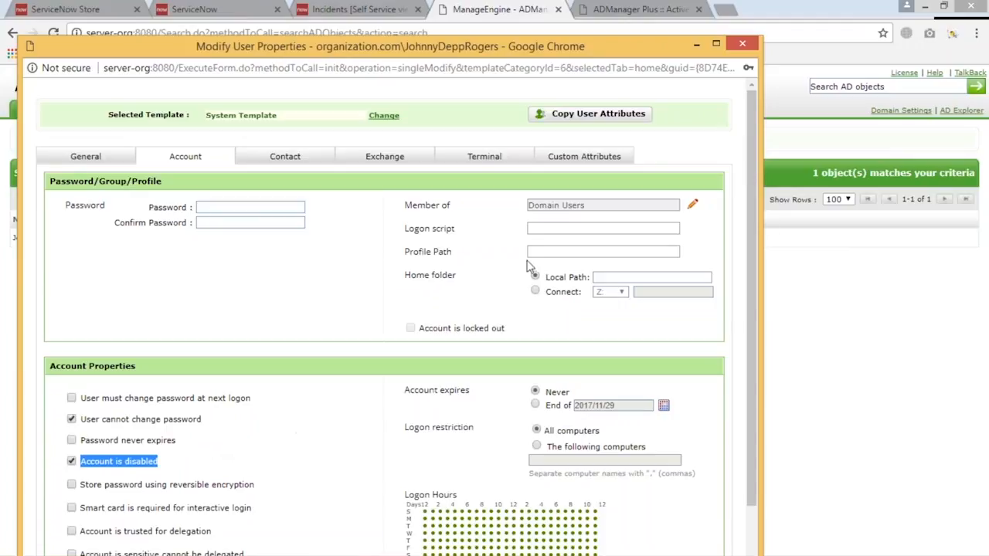
left_click(740, 45)
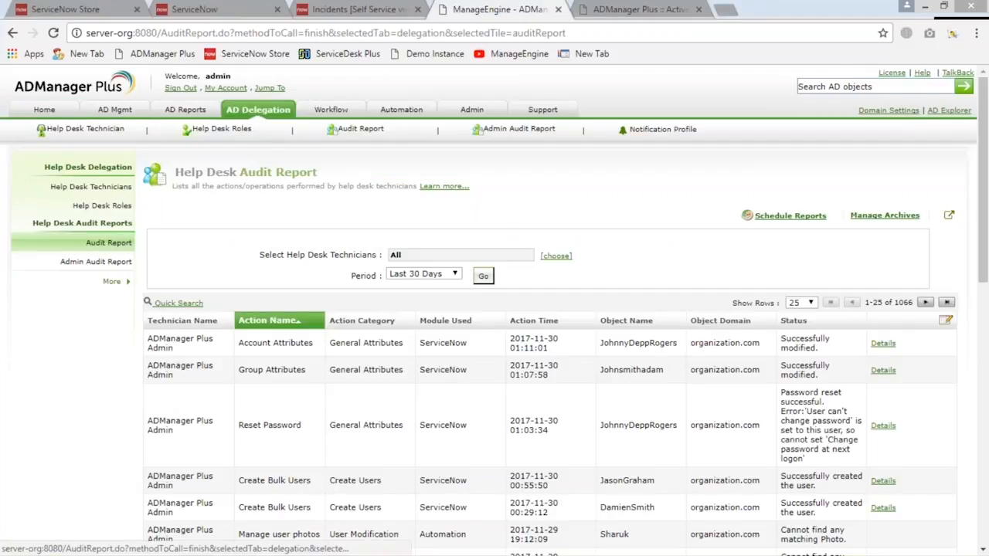
Open the Help Desk Audit Report and review the recent actions performed through the ServiceNow module
left_click(109, 243)
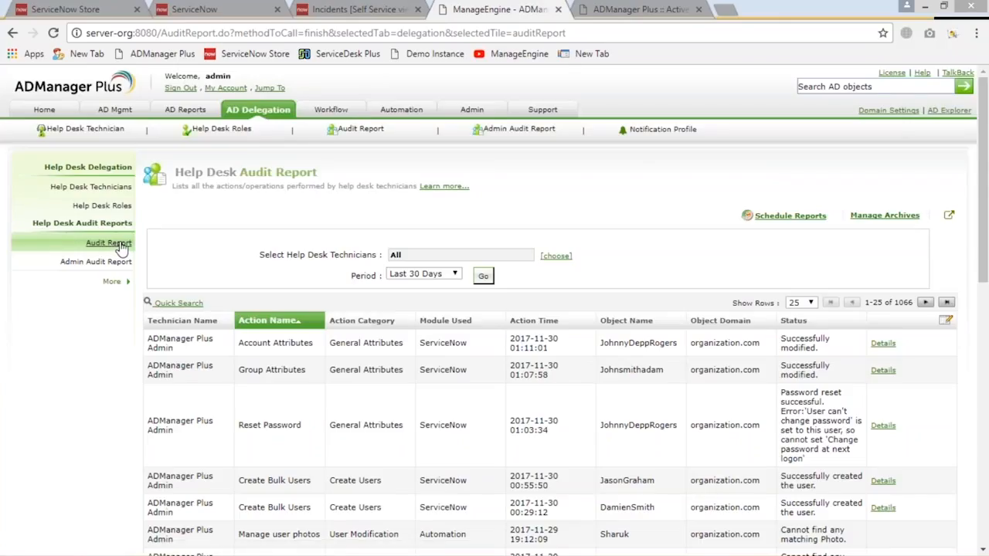
scroll(417, 286, "down", 1)
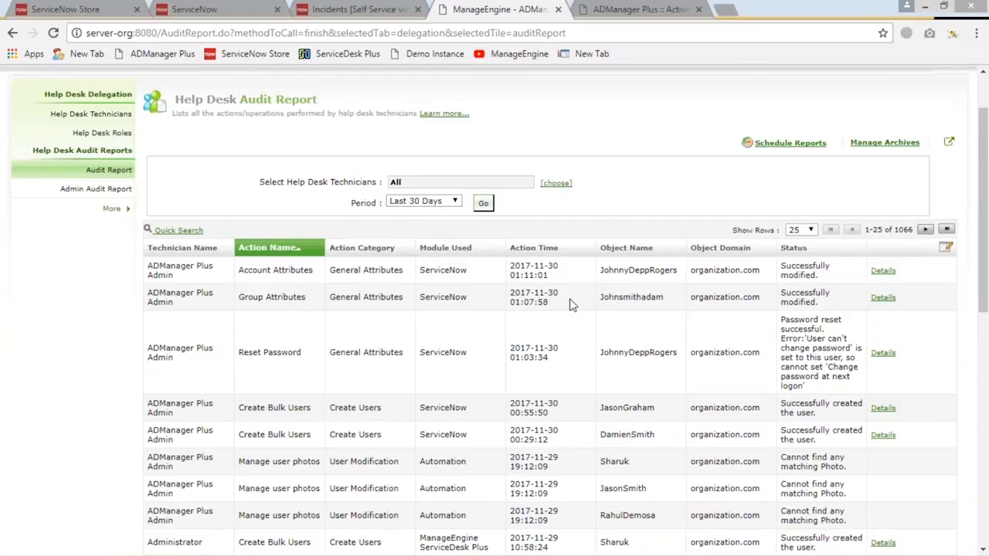
scroll(571, 305, "down", 1)
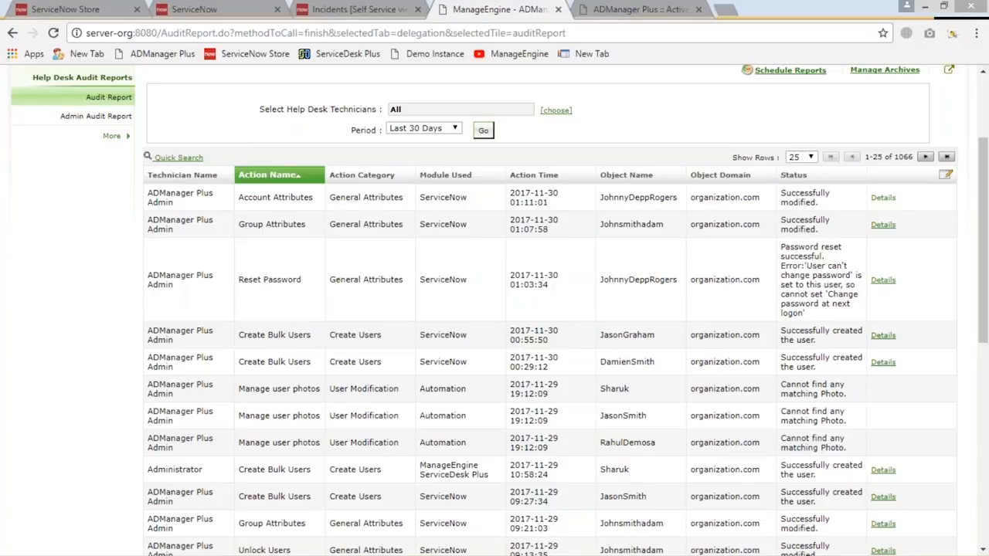
Inspect the attribute details of the most recent Account Attributes action in the audit report
left_click(893, 200)
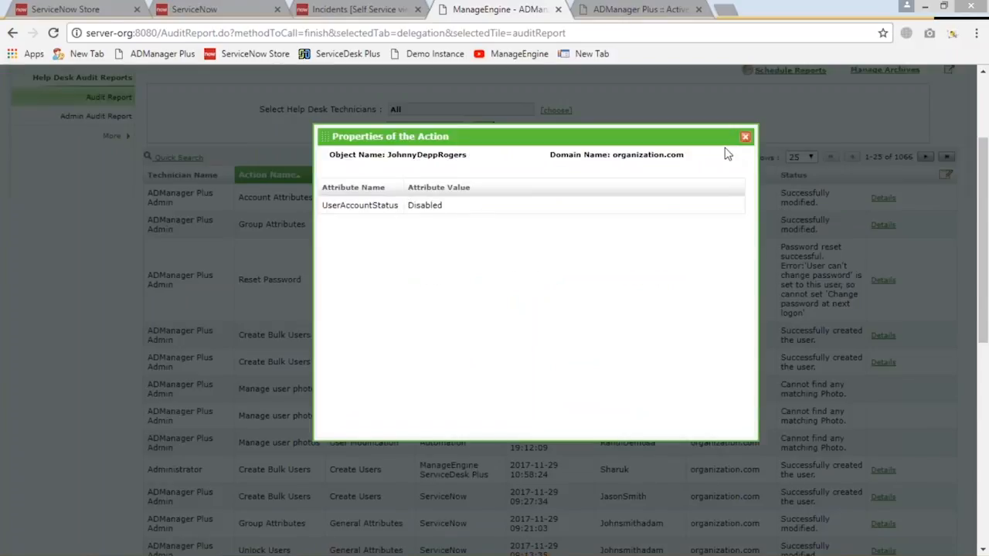
left_click(745, 137)
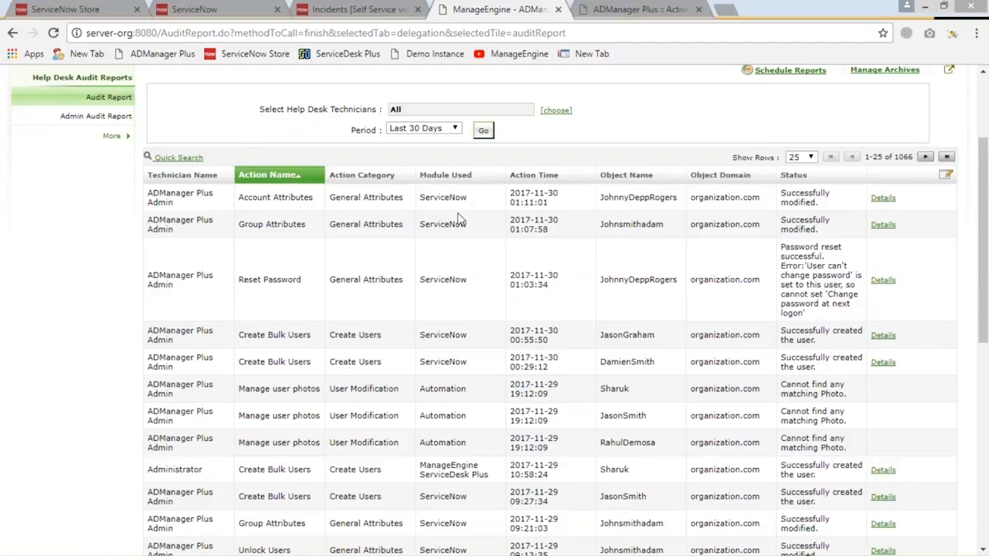
left_click(882, 198)
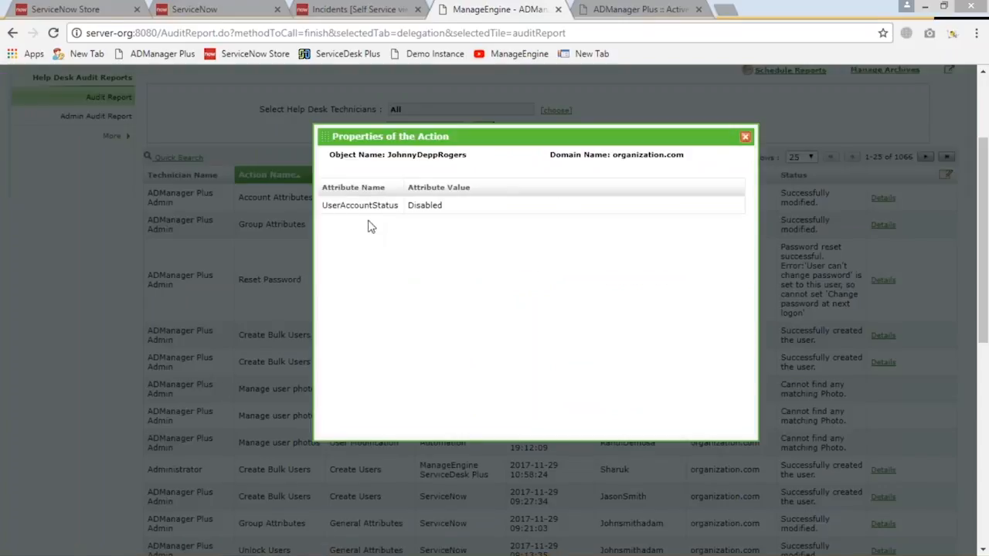
left_click(744, 137)
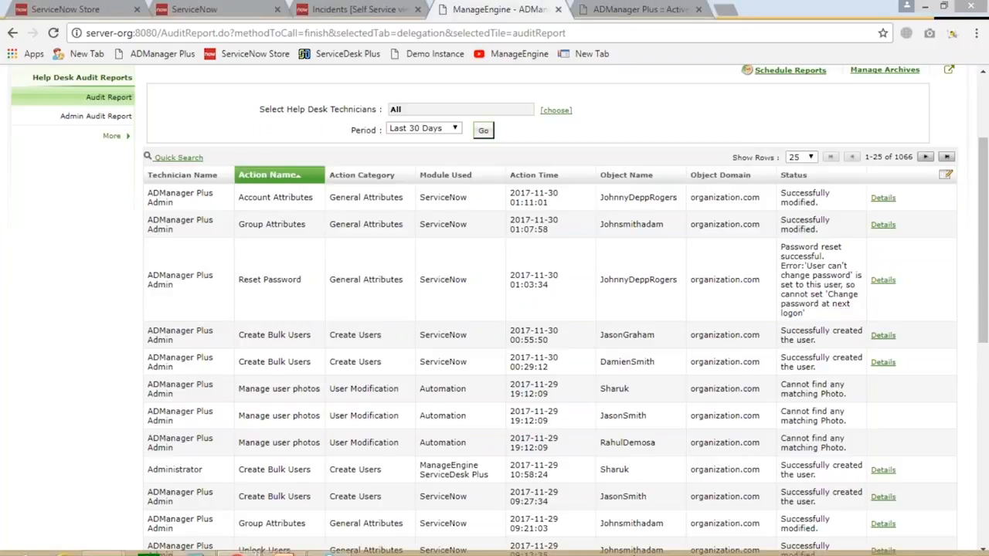
Switch to the end user's ServiceNow window, return to the Service Catalog and open the Active Directory Management category
mouse_move(630, 545)
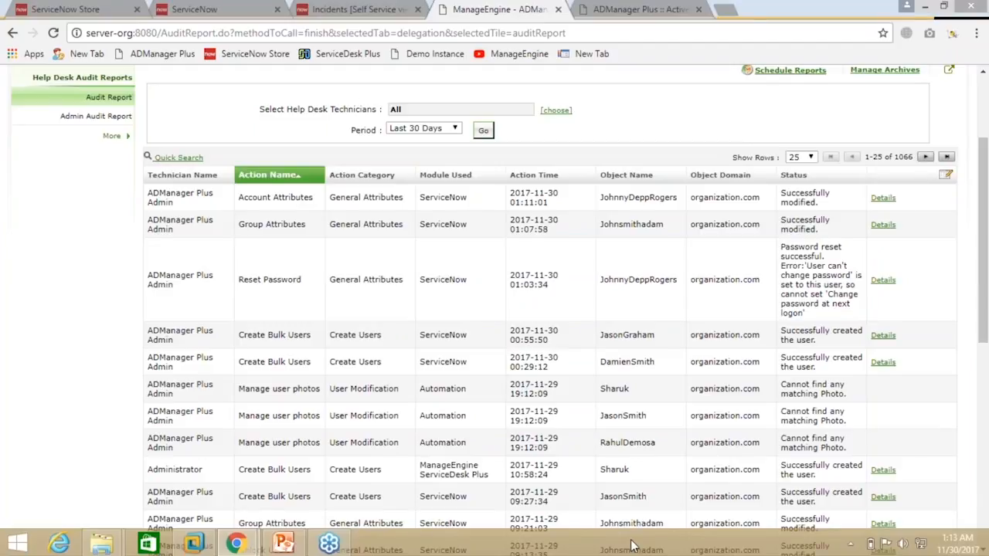
mouse_move(236, 543)
left_click(301, 499)
left_click(50, 76)
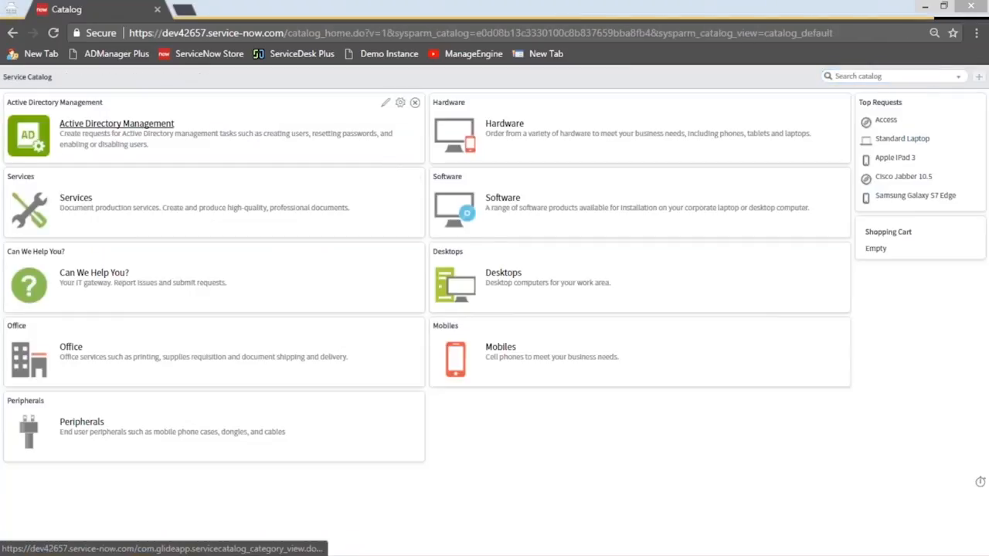
left_click(104, 127)
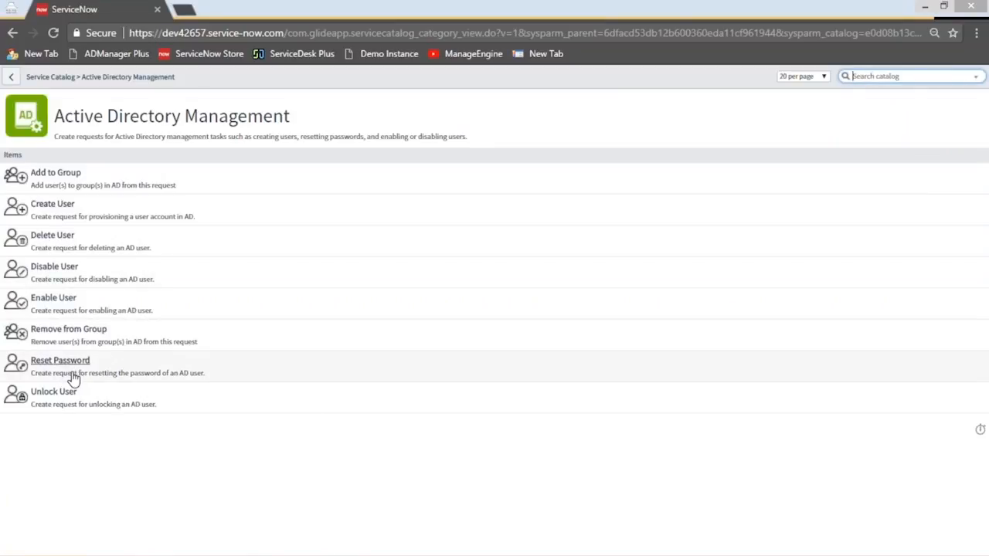
Return to the ADManager Plus browser window, and switch to the integration presentation in PowerPoint
mouse_move(274, 554)
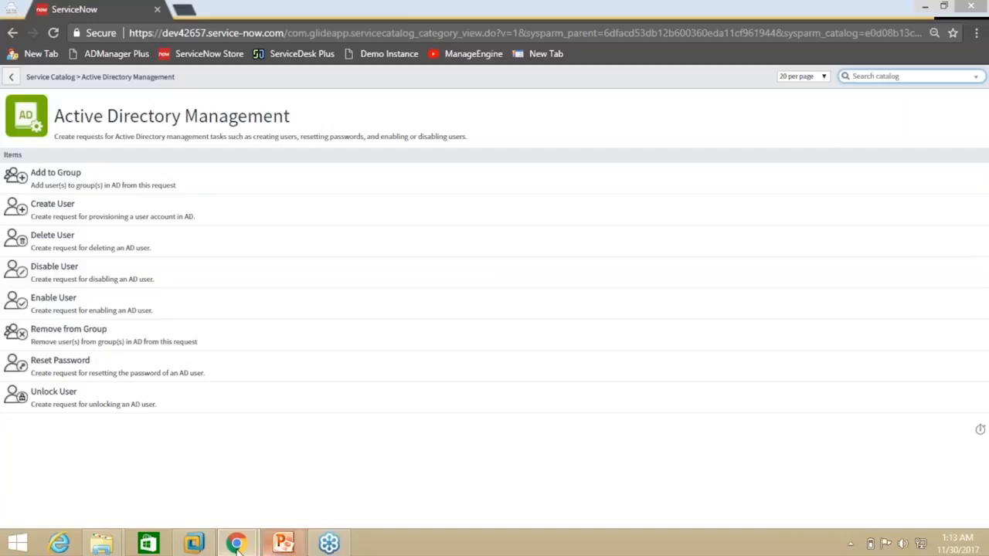
mouse_move(237, 545)
left_click(182, 477)
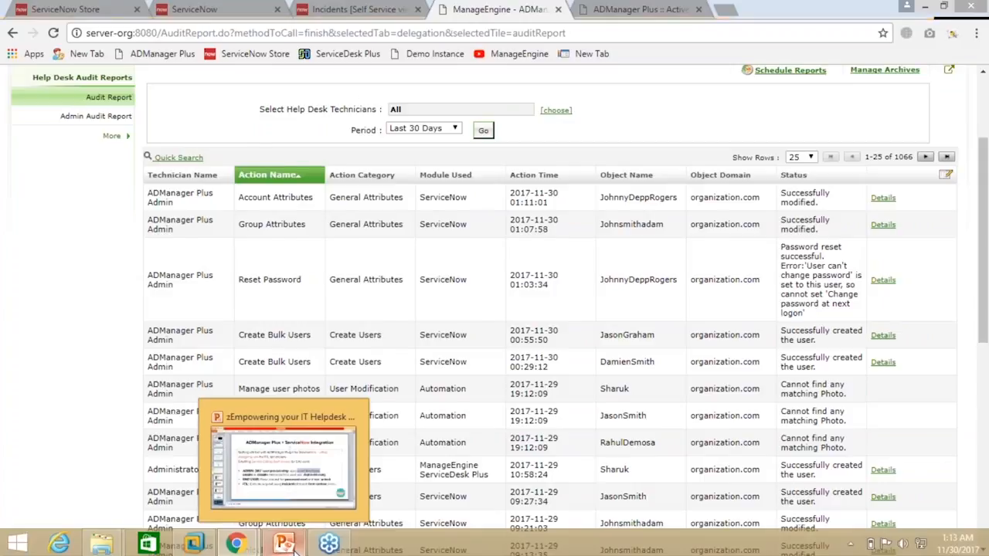
left_click(292, 547)
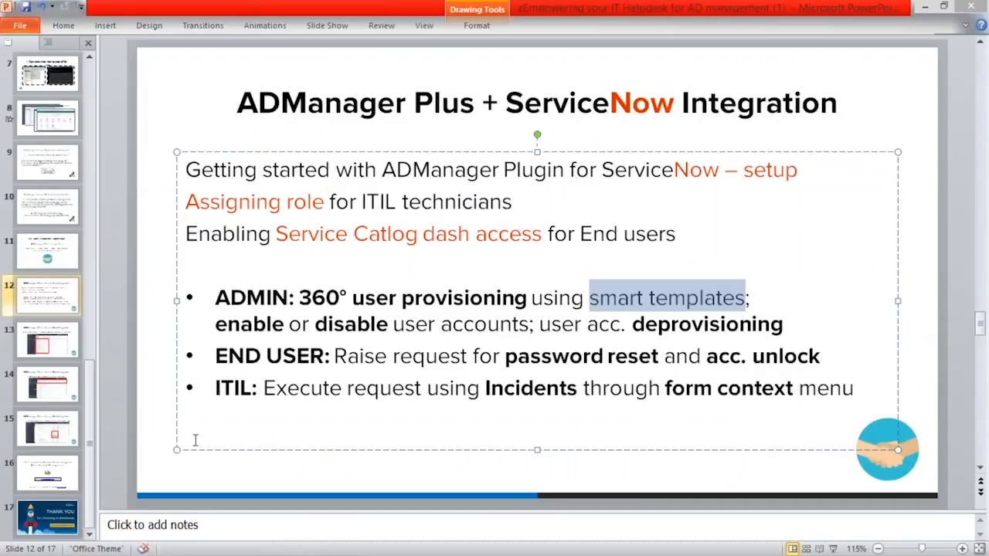